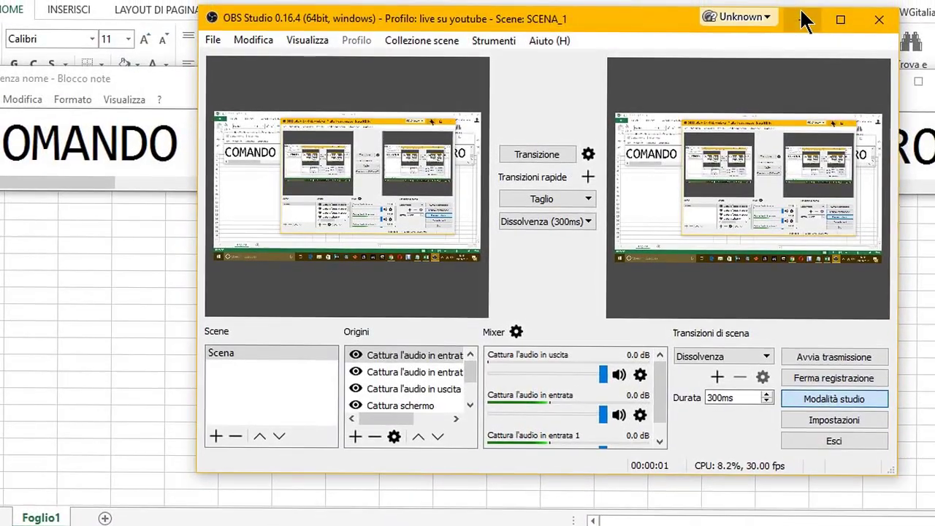
# - Add the Notepad line 'VEDIAMO UN COMANDO MOLTO SEMPLICE, MA IMPORTANTE'
pyautogui.click(804, 20)
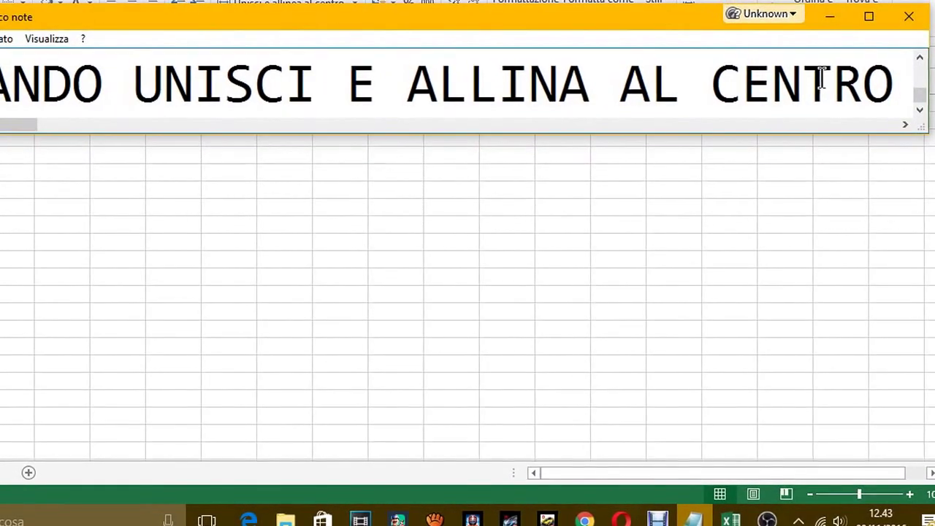
pyautogui.press('Return')
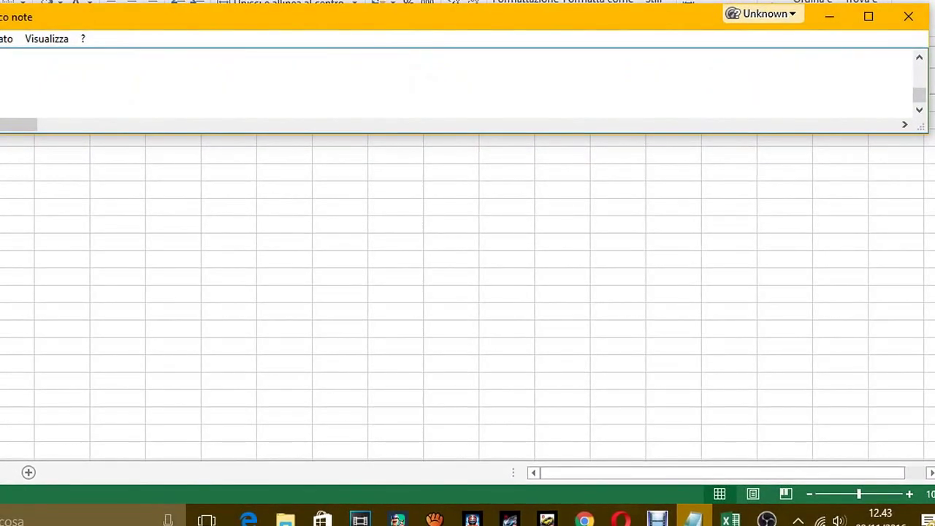
pyautogui.write('VEDIAM')
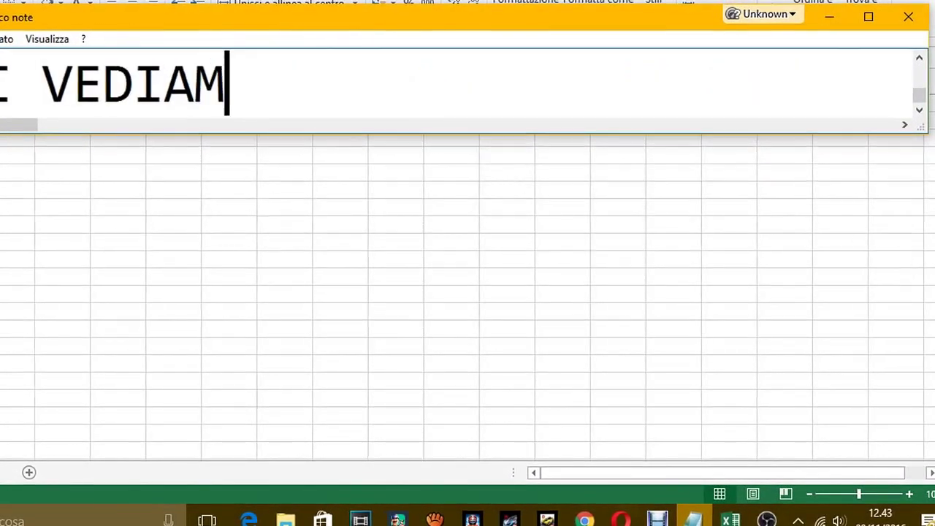
pyautogui.write('O UN COMANDO MOL')
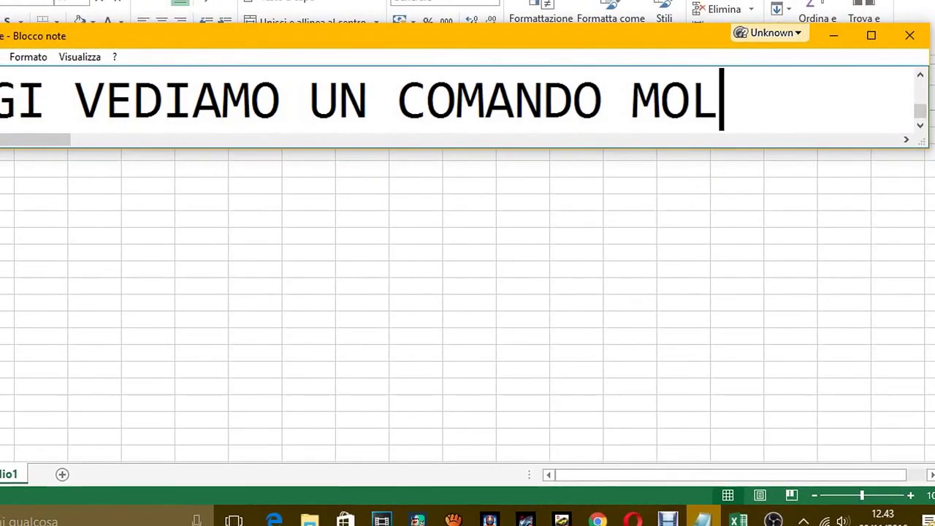
pyautogui.write('TO SEMPILI')
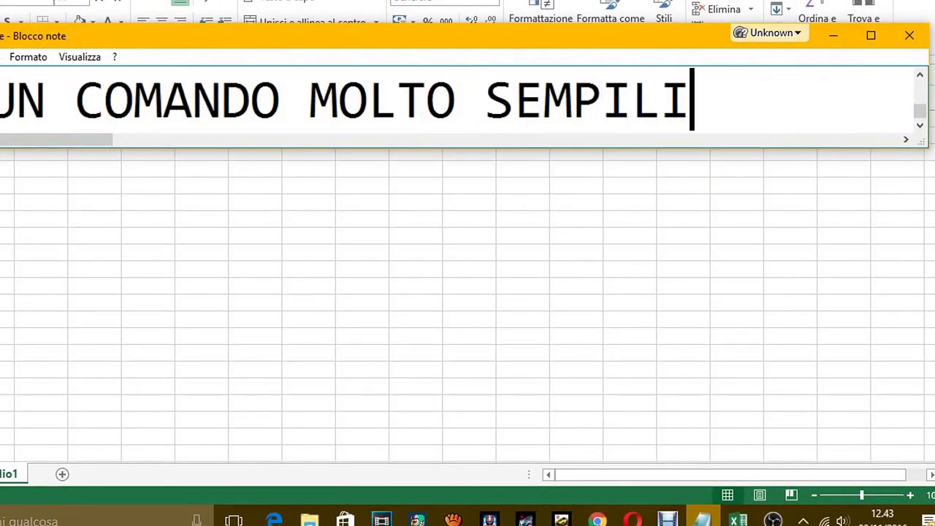
pyautogui.press('BackSpace')
pyautogui.press('BackSpace')
pyautogui.press('BackSpace')
pyautogui.write('LIC')
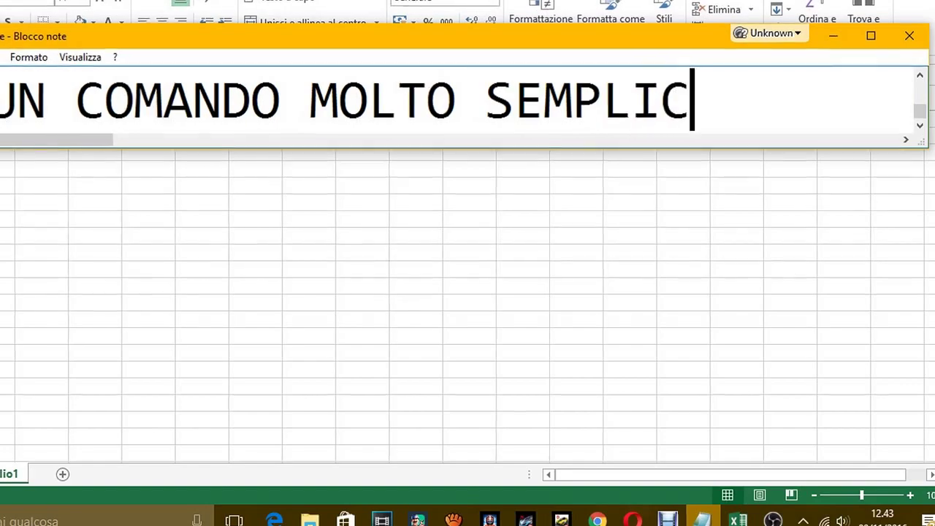
pyautogui.write('E, MA IMPORTA')
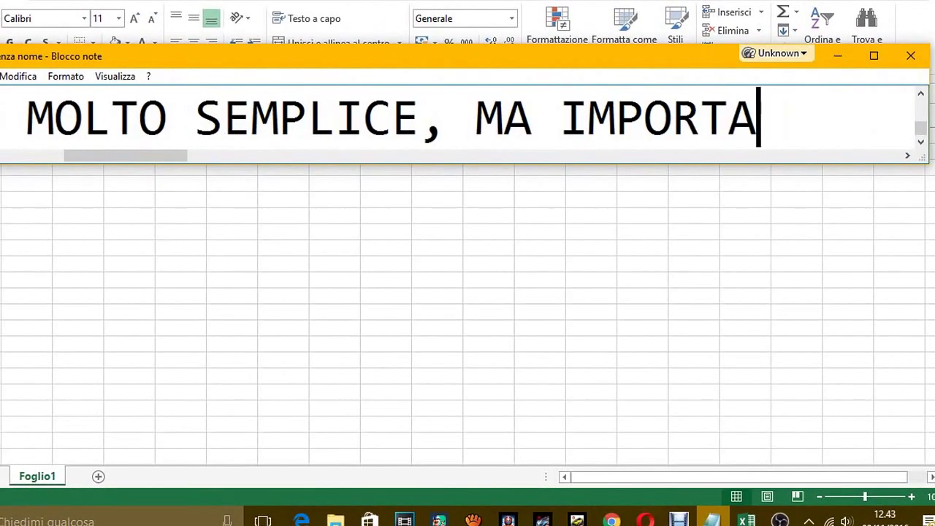
pyautogui.write('NTE')
# - Add a second line reading 'IL COMANDO UNISCI E ALLINEA AL CENTRO', fixing the typos
pyautogui.press('Return')
pyautogui.write('IL COM')
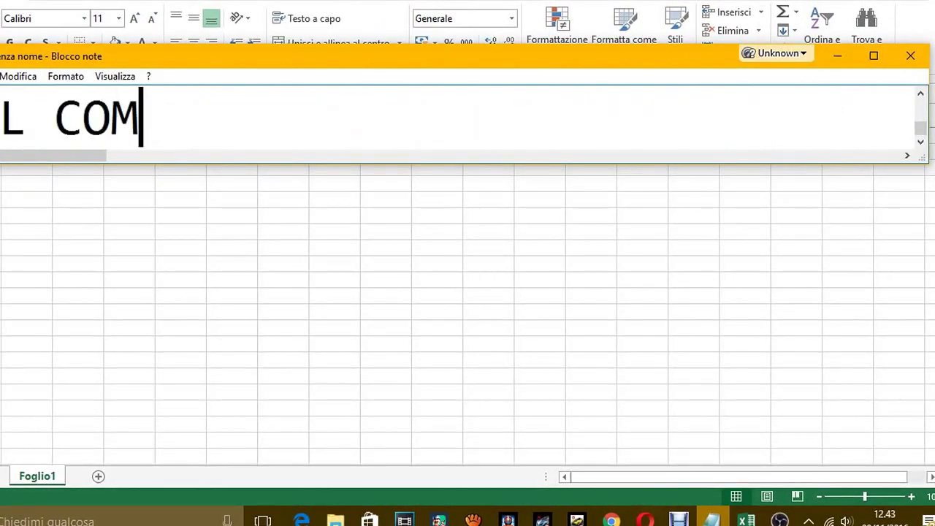
pyautogui.write('ANDO')
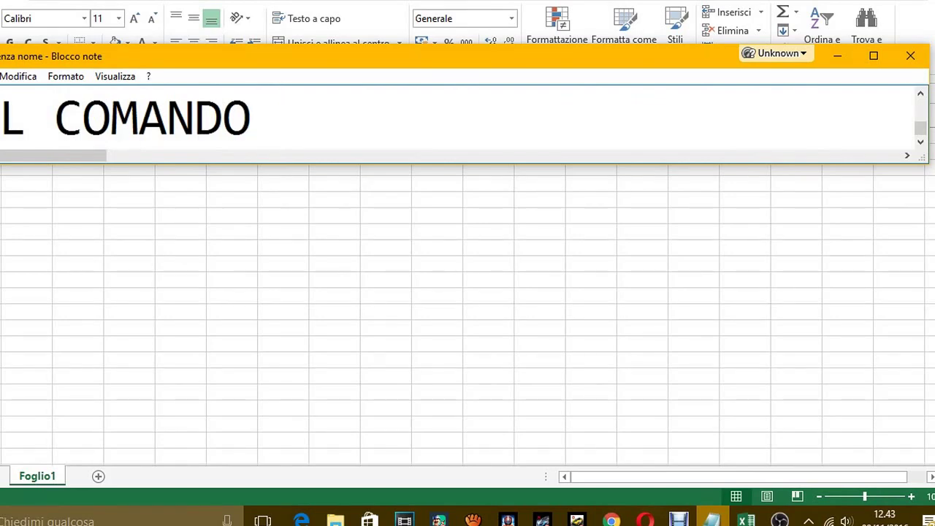
pyautogui.write(' UNISCI E ')
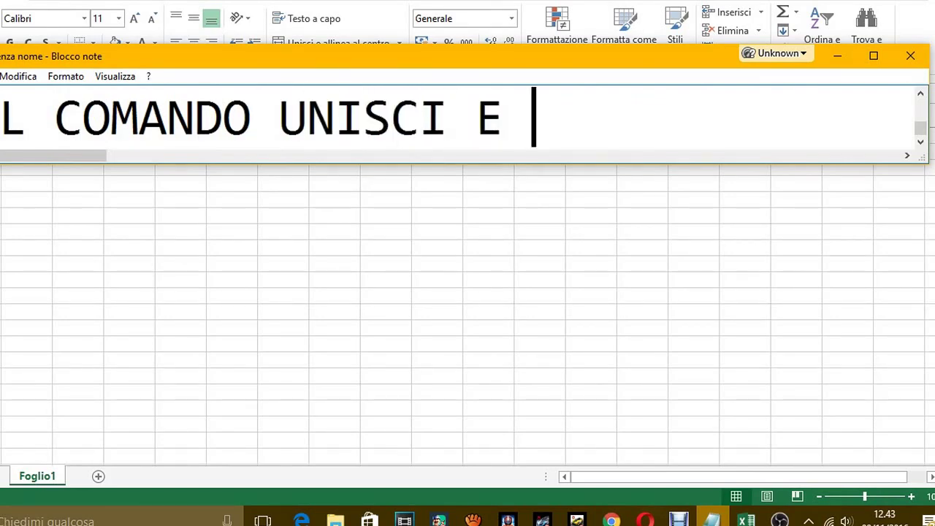
pyautogui.write('ALLIN')
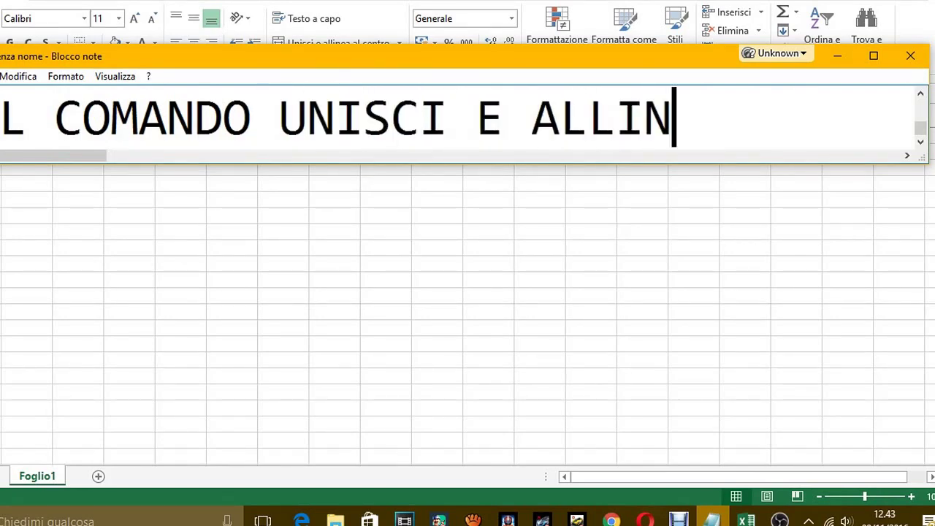
pyautogui.write('EA AL CNET')
pyautogui.press('BackSpace')
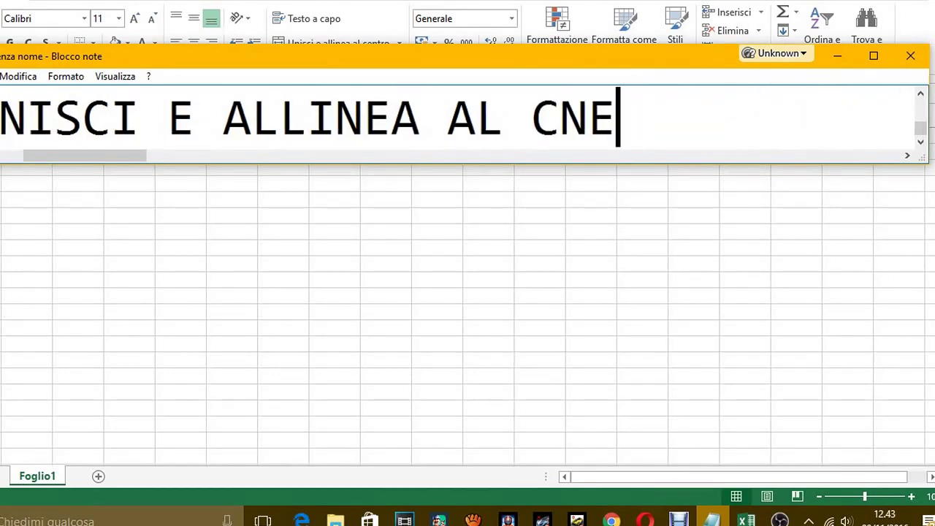
pyautogui.press('BackSpace')
pyautogui.press('BackSpace')
pyautogui.write('ENTYRO')
pyautogui.press('BackSpace')
pyautogui.press('BackSpace')
pyautogui.press('BackSpace')
pyautogui.write('R')
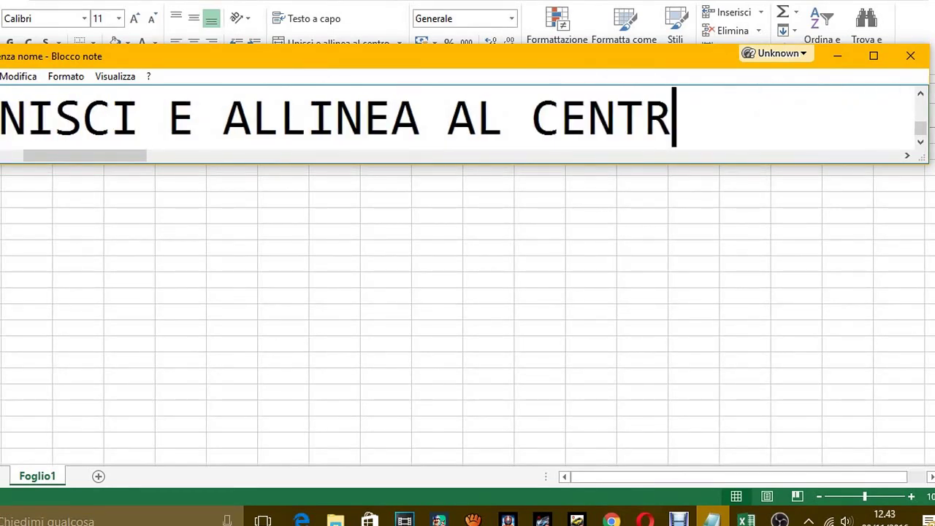
pyautogui.write('O.')
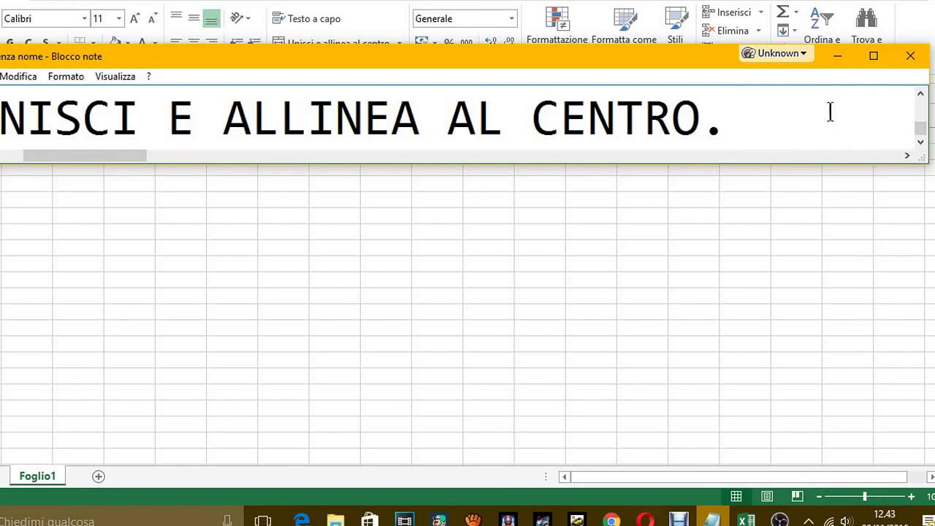
# - Resize Notepad and move it to the bottom, then check Excel's Unisci e allinea al centro options
pyautogui.moveTo(595, 45); pyautogui.dragTo(586, 72)
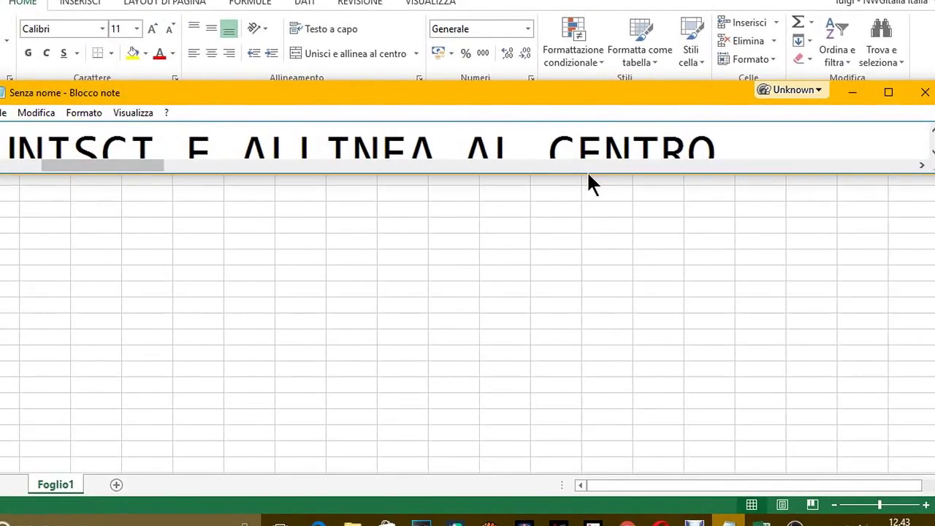
pyautogui.moveTo(589, 172); pyautogui.dragTo(590, 209)
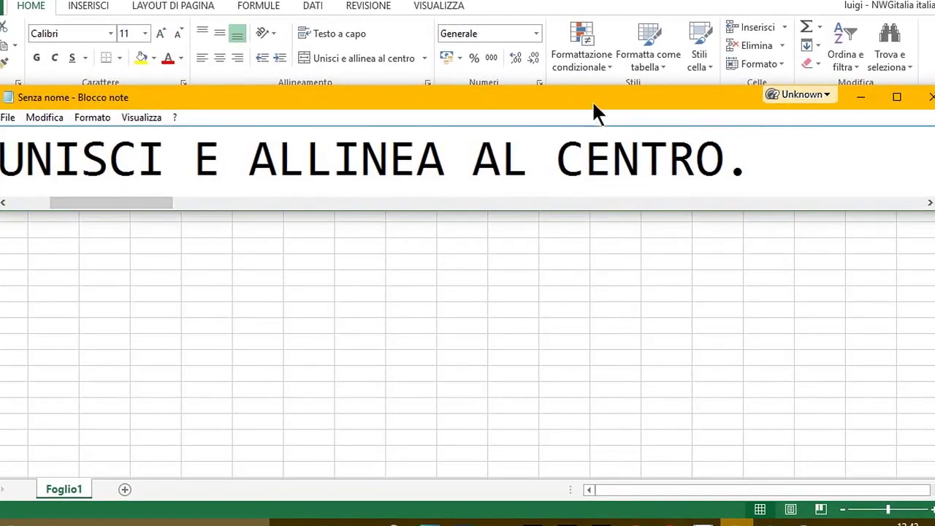
pyautogui.moveTo(593, 104); pyautogui.dragTo(591, 375)
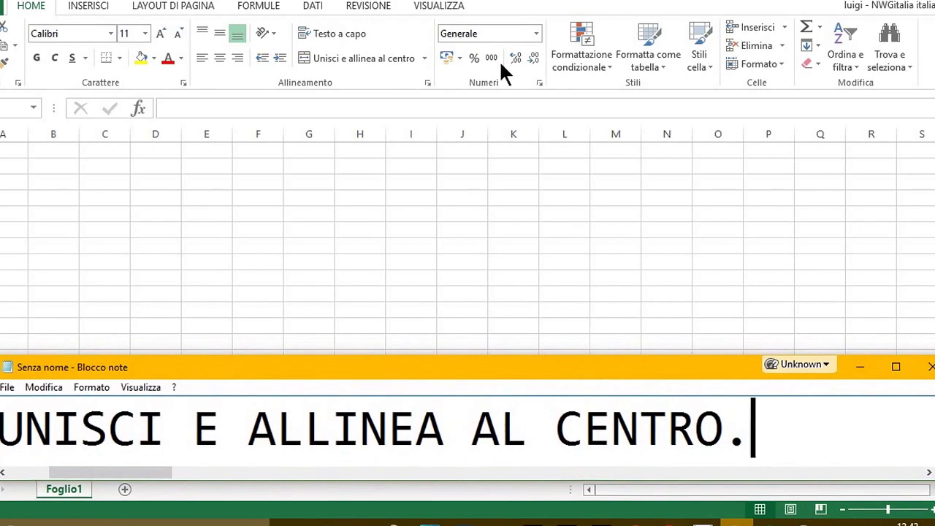
pyautogui.click(338, 63)
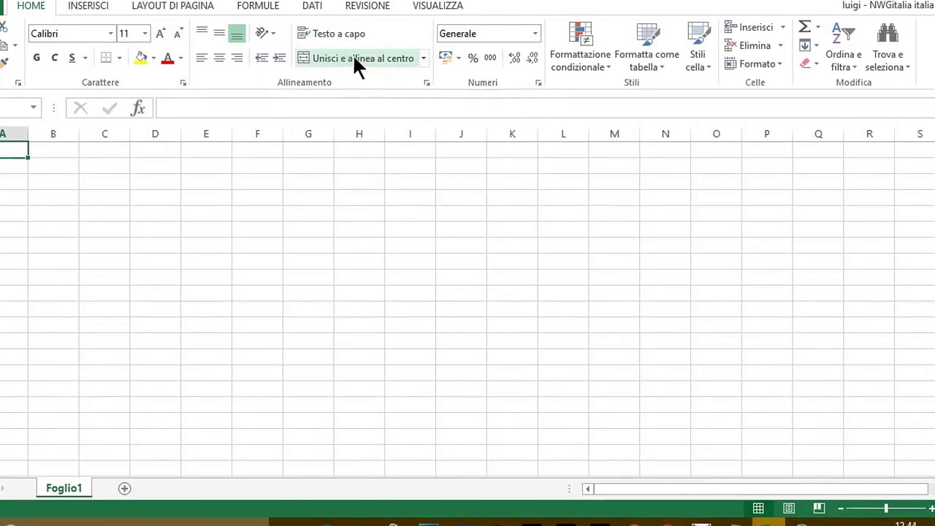
pyautogui.click(419, 58)
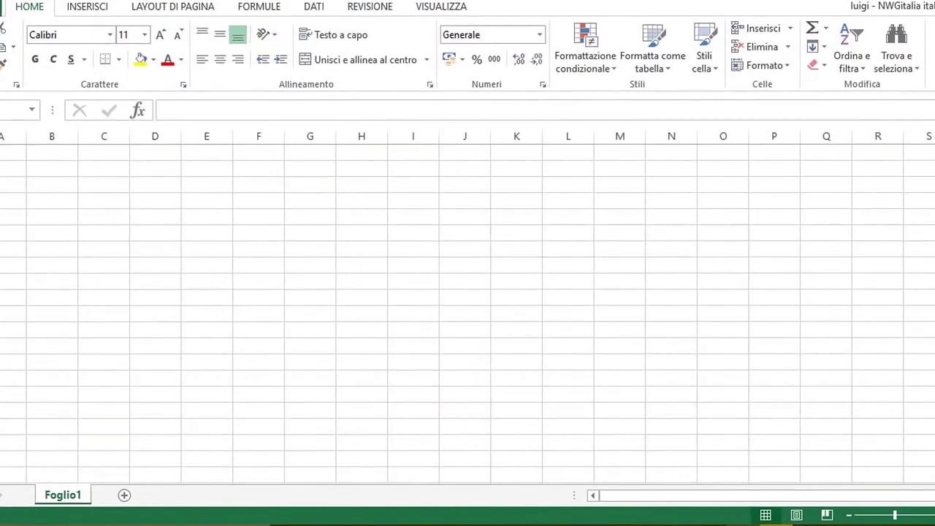
# - Replace the caption with 'OK, QUELLO CHE VI HO MOSTRATO CON IL MOUSE.'
pyautogui.hotkey('ctrl', 'a')
pyautogui.press('BackSpace')
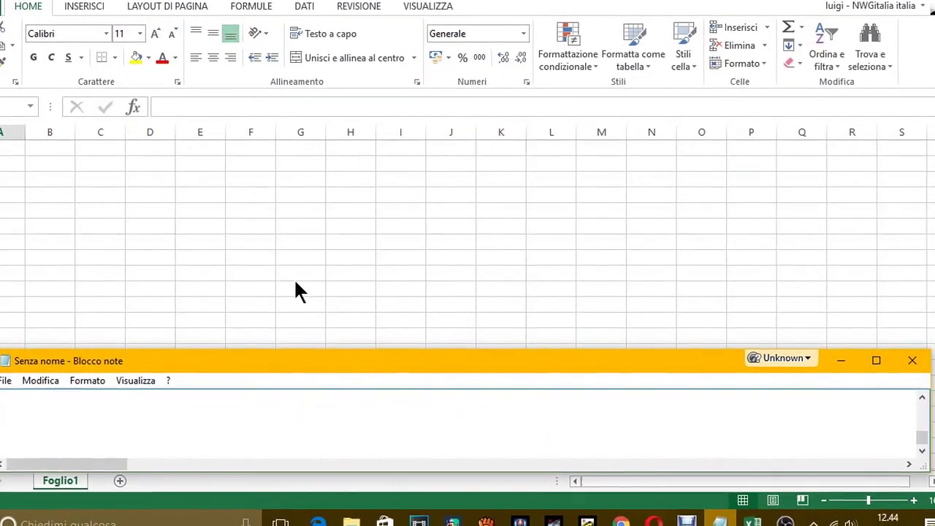
pyautogui.write('OK,QU')
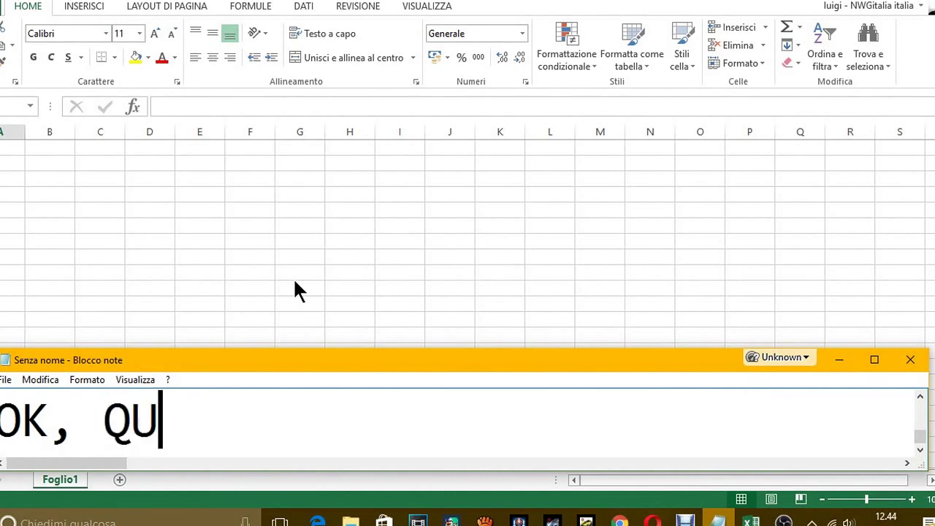
pyautogui.write('ELLO CHE VI H')
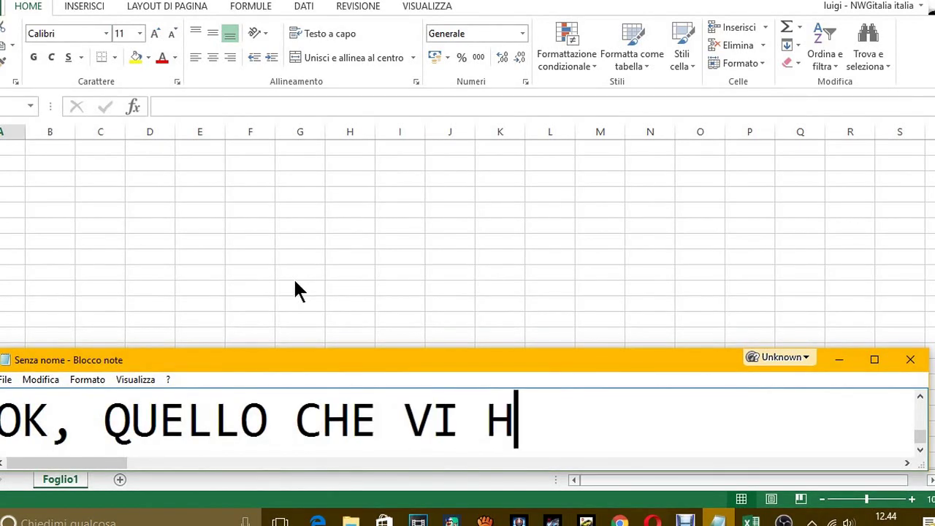
pyautogui.write('O MOSTRATO')
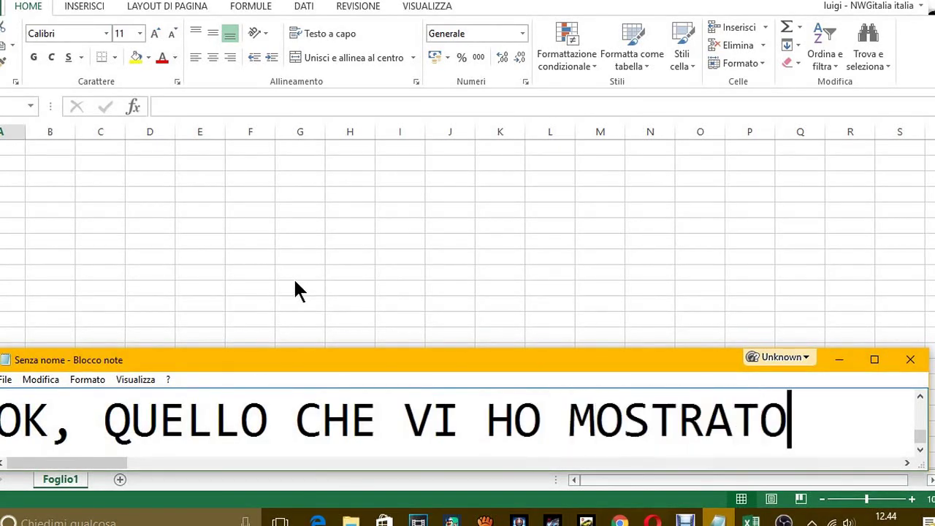
pyautogui.write(' CON I')
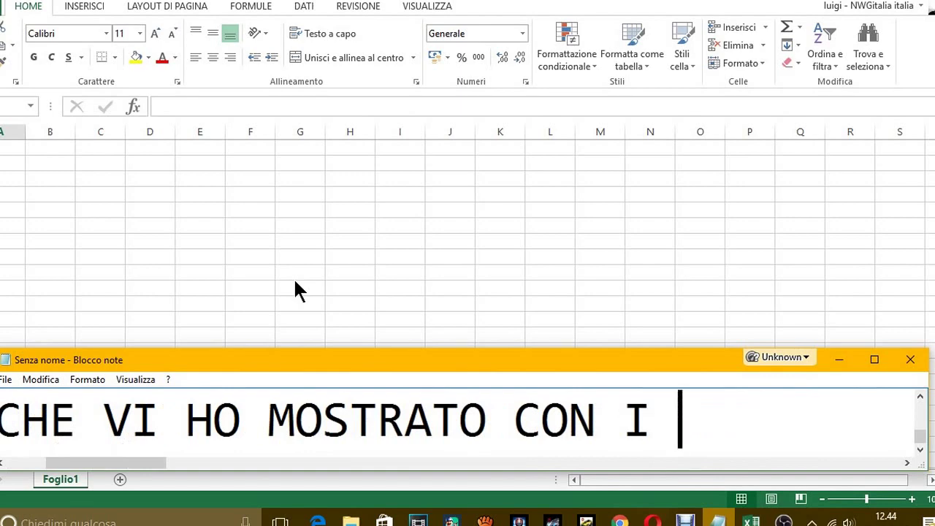
pyautogui.press('BackSpace')
pyautogui.write('L MOUSE.')
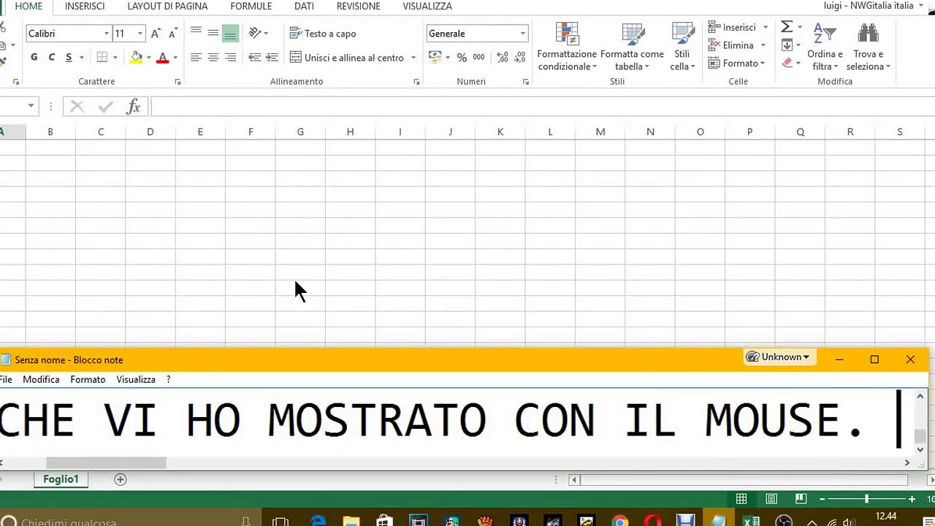
# - Add a line explaining that the command sits in the HOME ribbon, ending 'CIOE FATE COSI'
pyautogui.press('Return')
pyautogui.write('SI ')
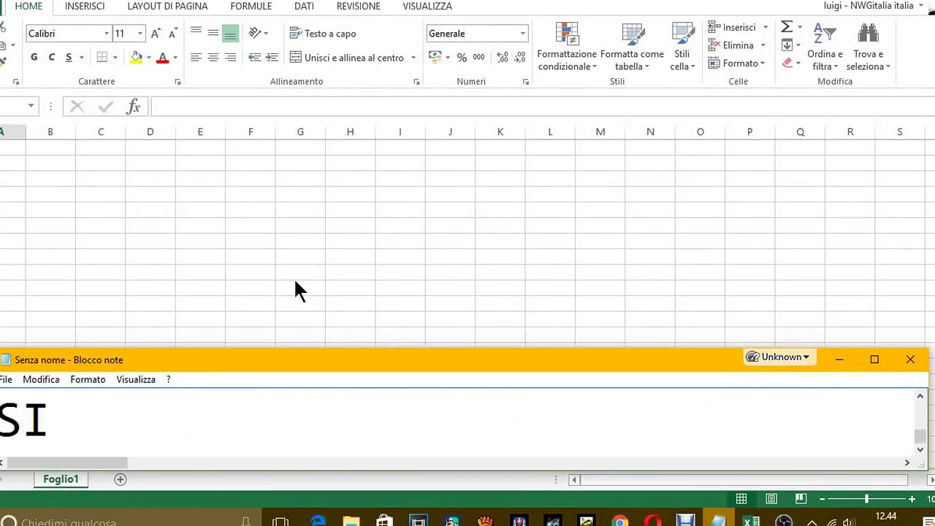
pyautogui.write('TYRO')
pyautogui.press('BackSpace')
pyautogui.press('BackSpace')
pyautogui.press('BackSpace')
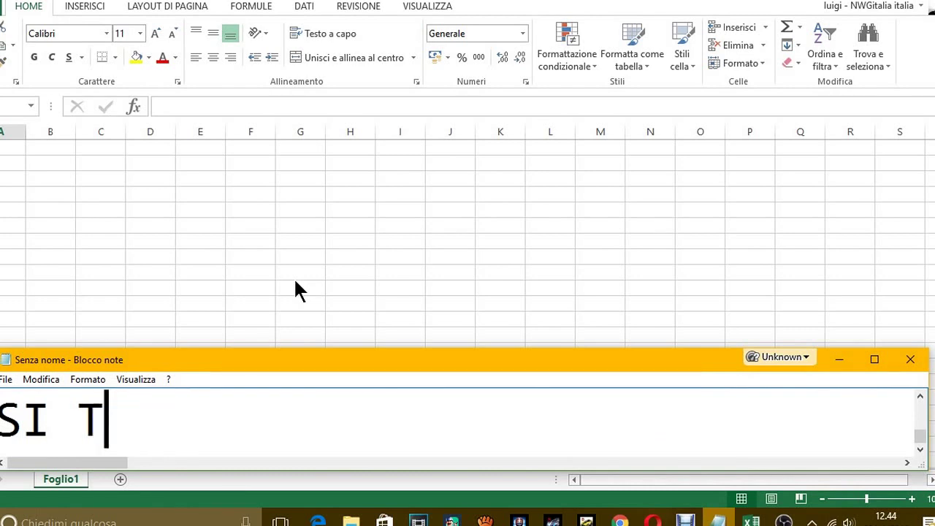
pyautogui.write('ROVA COME VEDE')
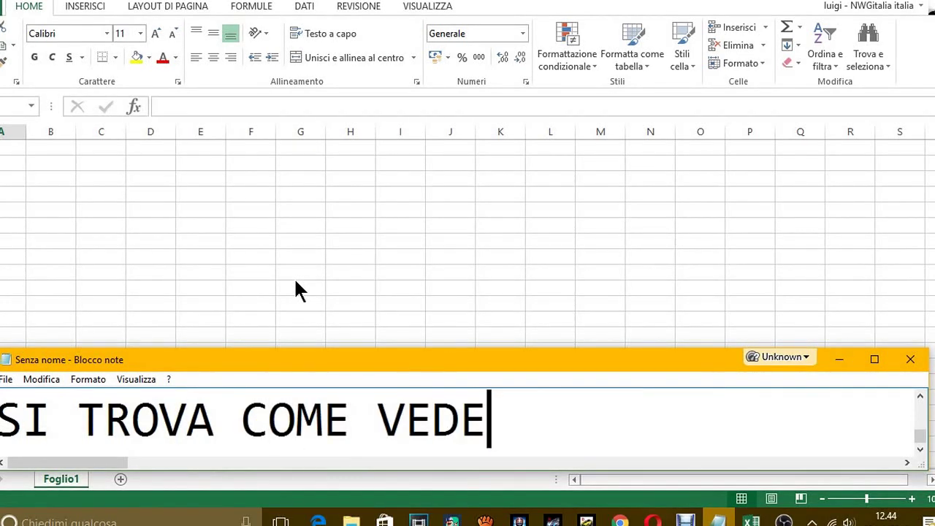
pyautogui.write('TE NELLA RIB')
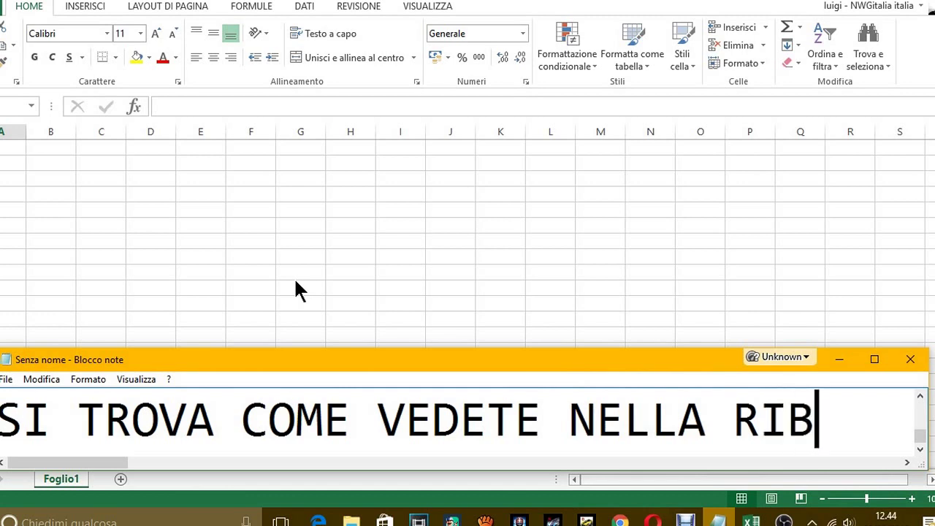
pyautogui.write('BON')
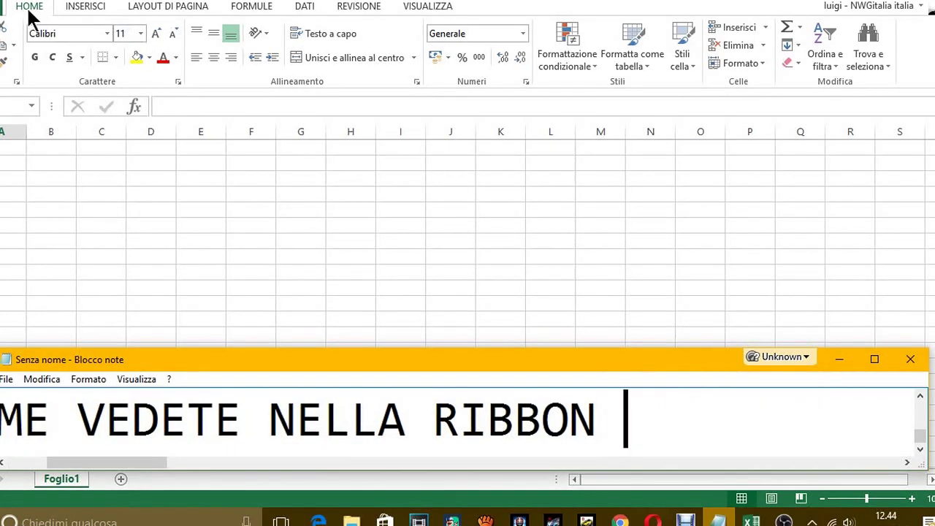
pyautogui.write(' HOME')
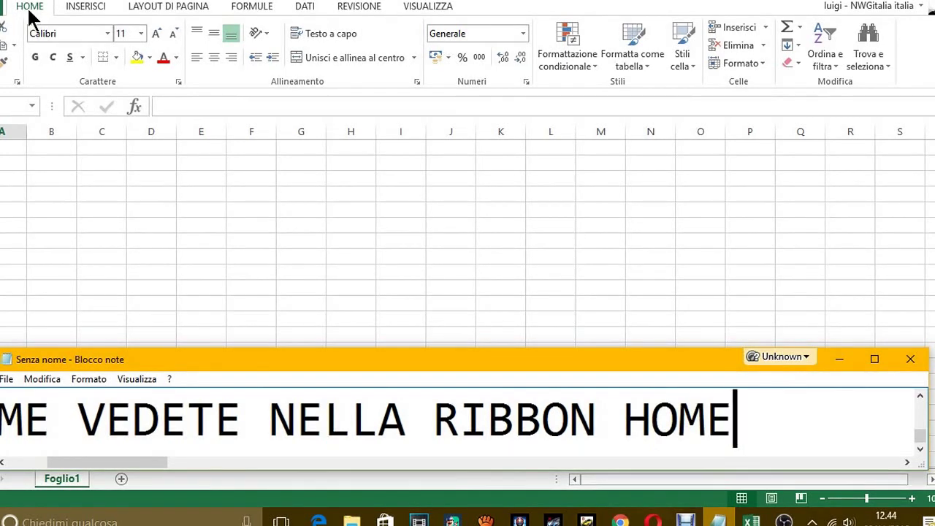
pyautogui.write(', CIO')
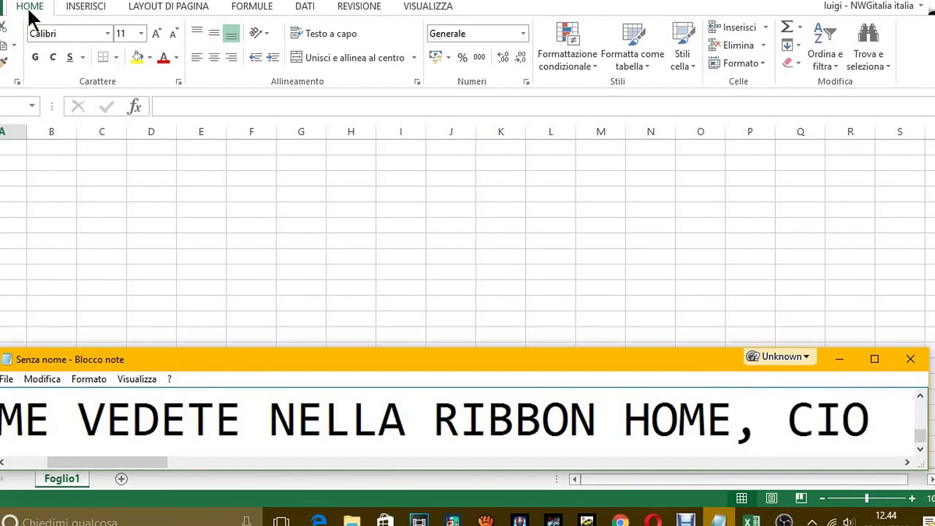
pyautogui.write('è SE S')
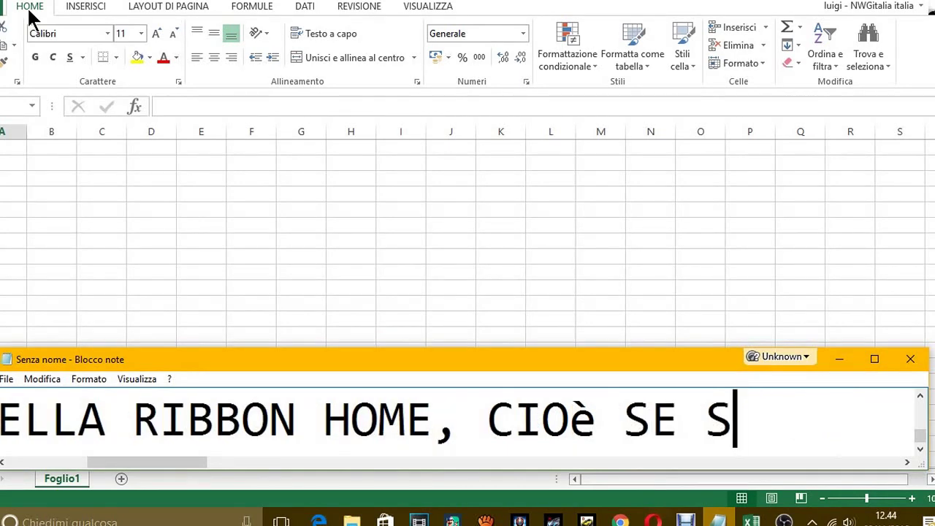
pyautogui.write('POSTATE')
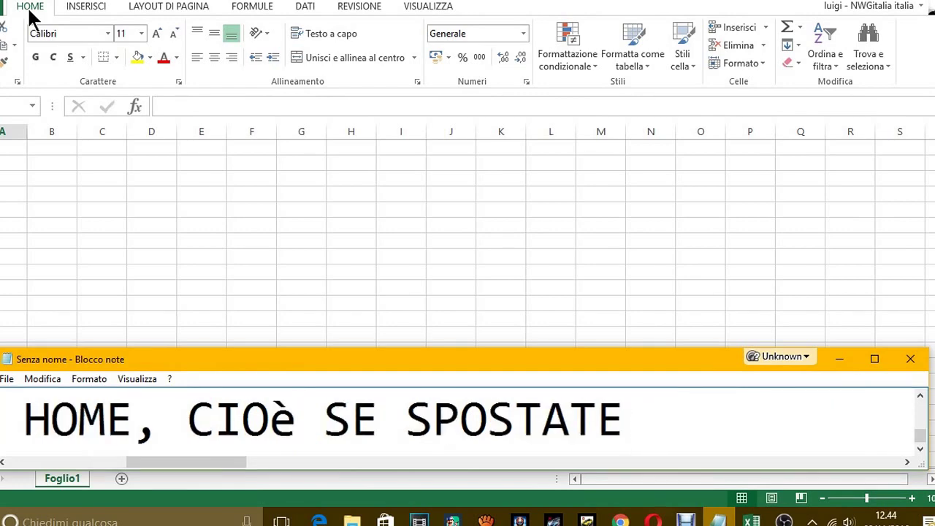
pyautogui.write(' IL COMAND')
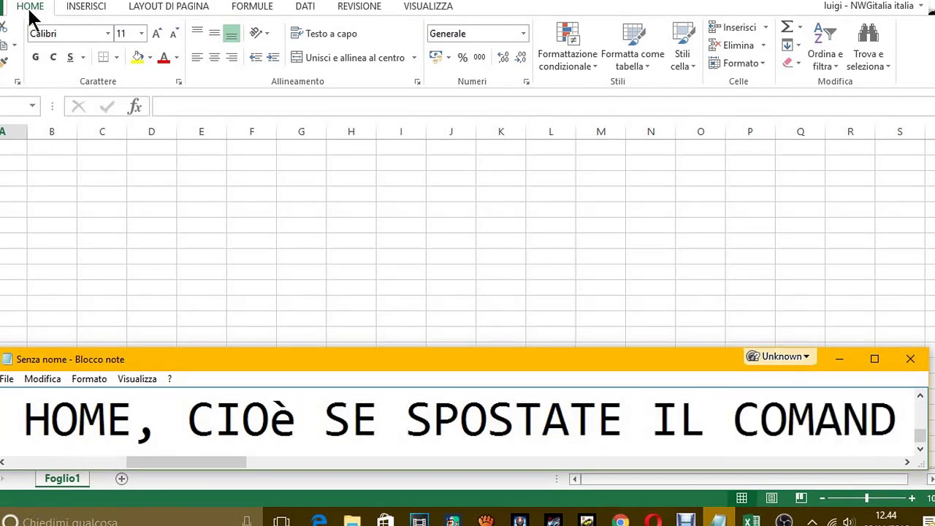
pyautogui.write('O  NELLA RIB')
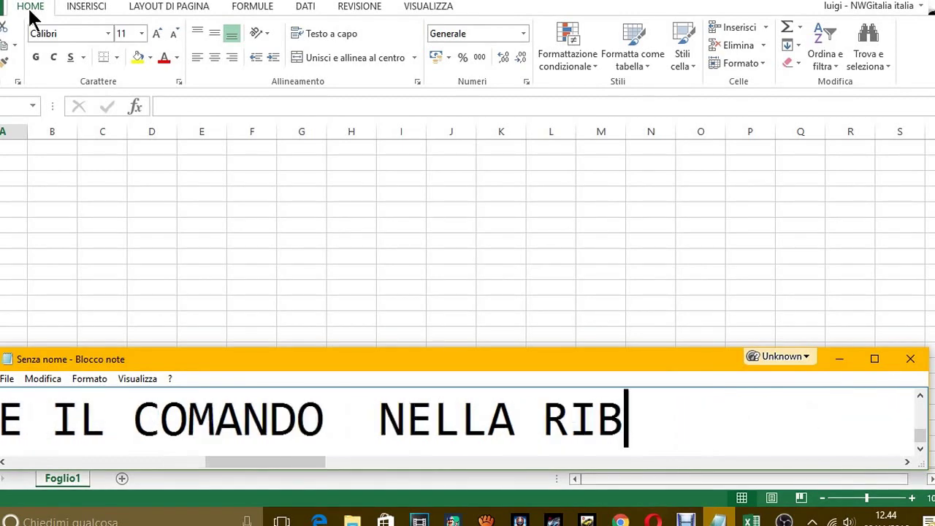
pyautogui.write('O')
pyautogui.write('ON')
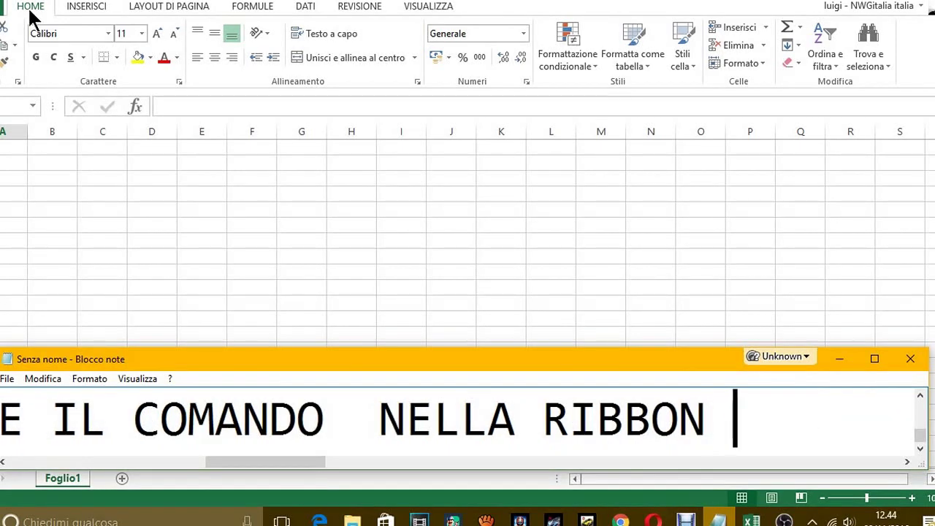
pyautogui.write(', CIOE FATE')
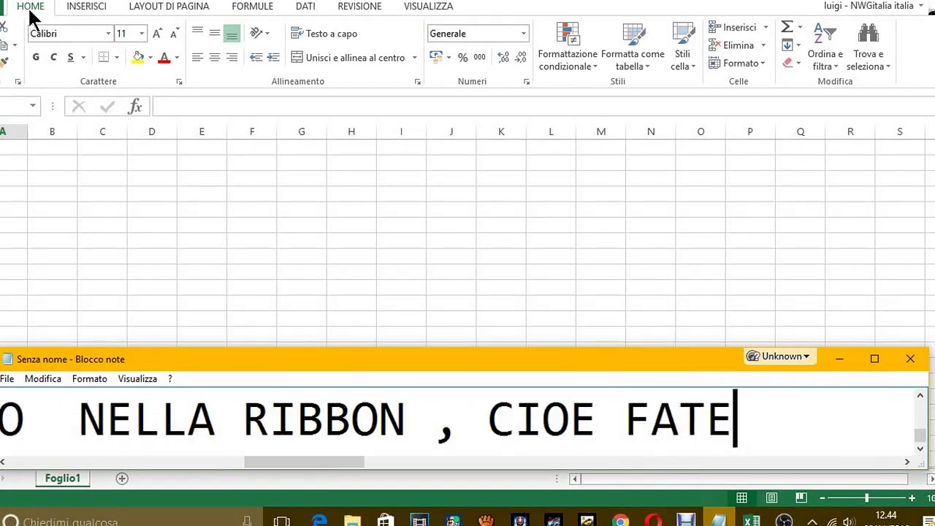
pyautogui.write(' COSI')
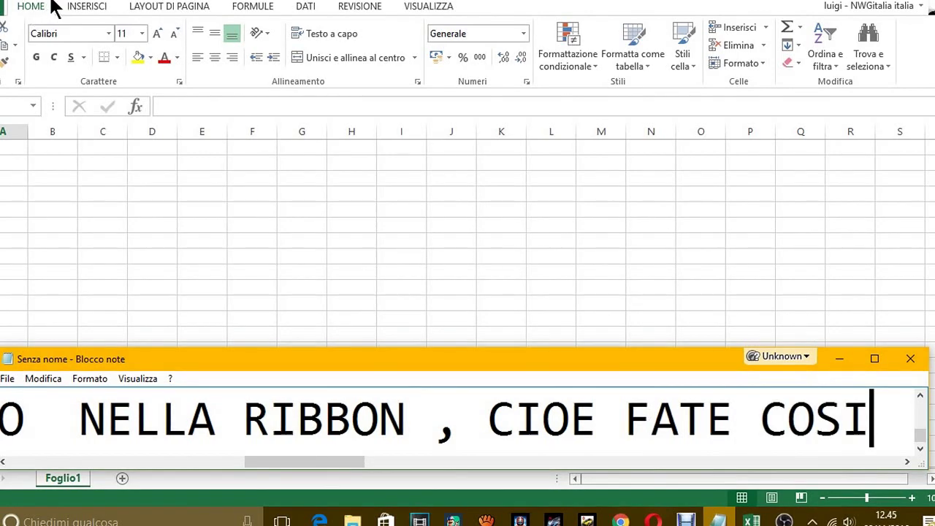
# - Show Excel's INSERISCI tab, return to HOME, then start a new Notepad caption line
pyautogui.hotkey('alt', 'Tab')
pyautogui.click(88, 8)
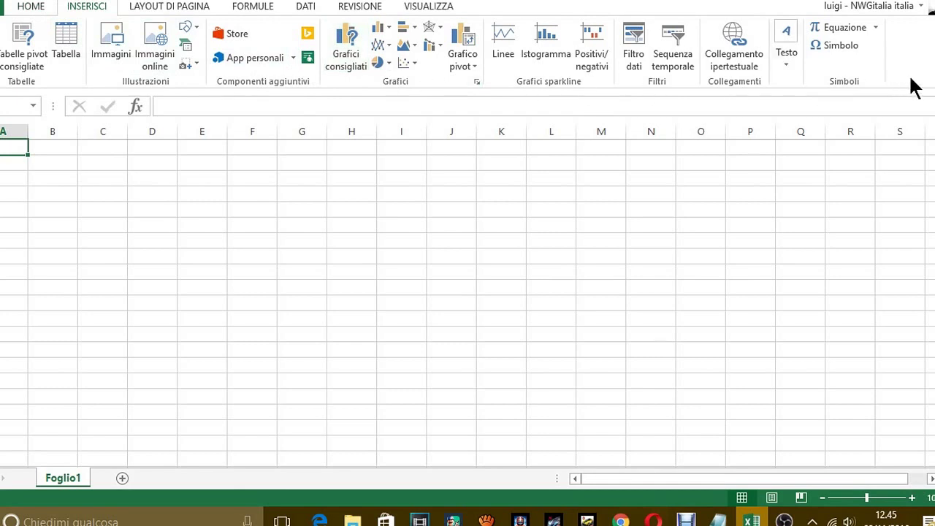
pyautogui.click(37, 8)
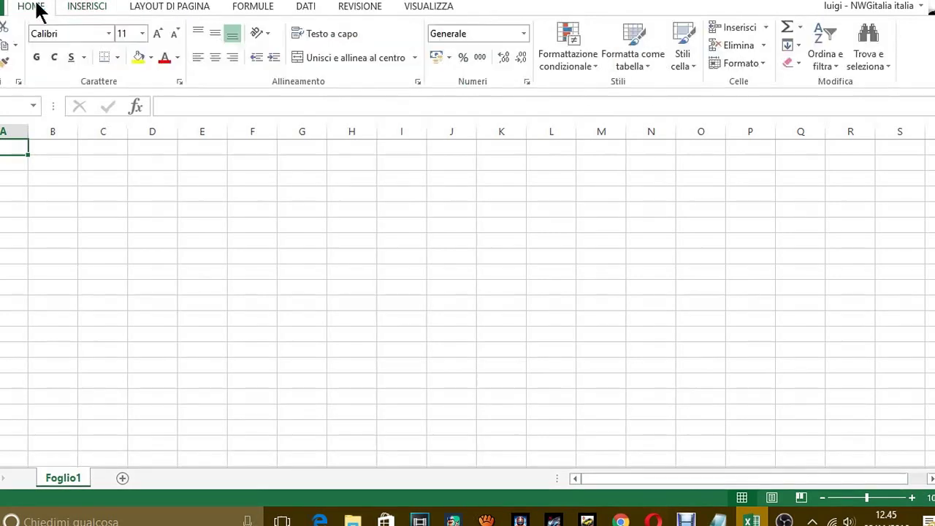
pyautogui.click(720, 520)
pyautogui.press('Return')
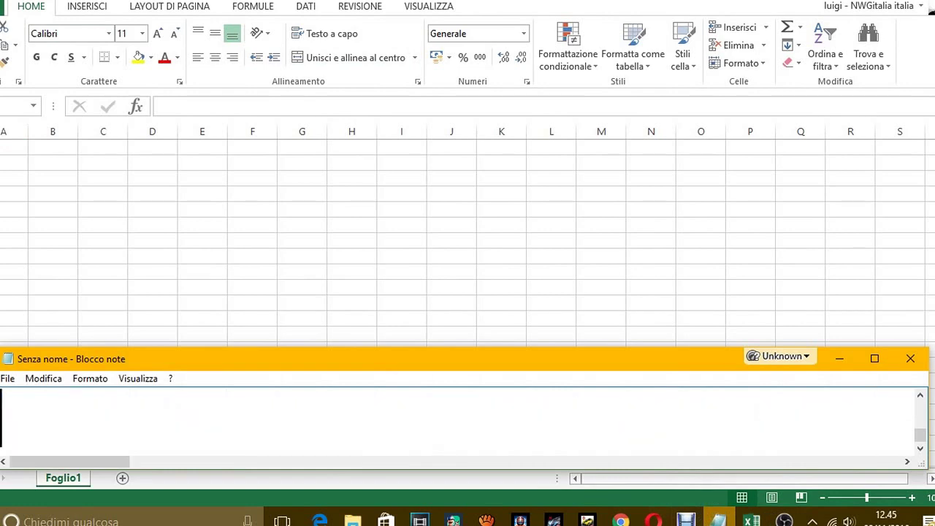
# - Write the caption line 'VEDETE, QUELLA è UN'ALTA SCHERMATA'
pyautogui.write('VE')
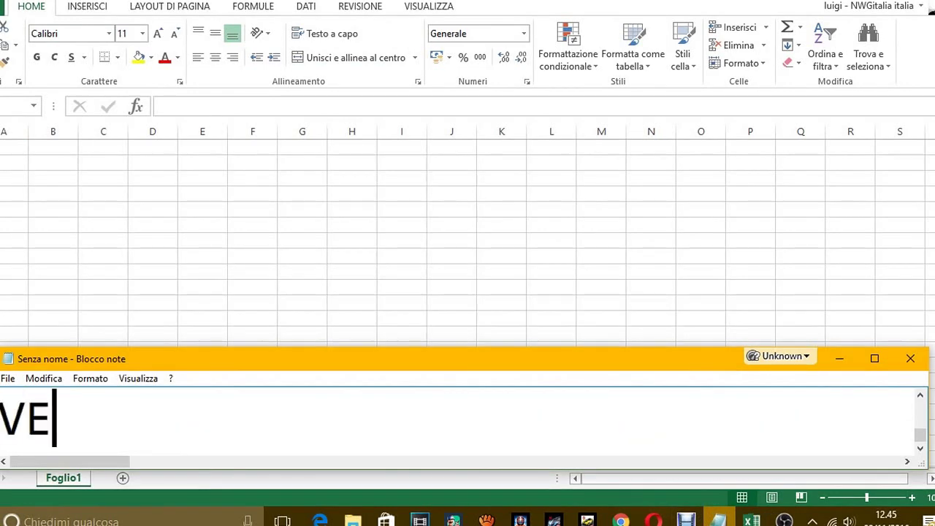
pyautogui.write('DTE')
pyautogui.press('BackSpace')
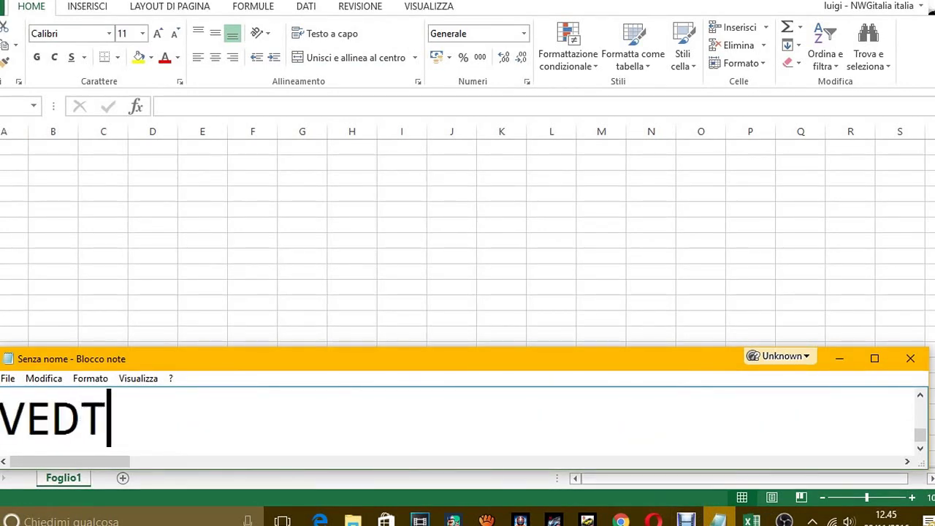
pyautogui.write('E')
pyautogui.press('BackSpace')
pyautogui.press('BackSpace')
pyautogui.write('ETE')
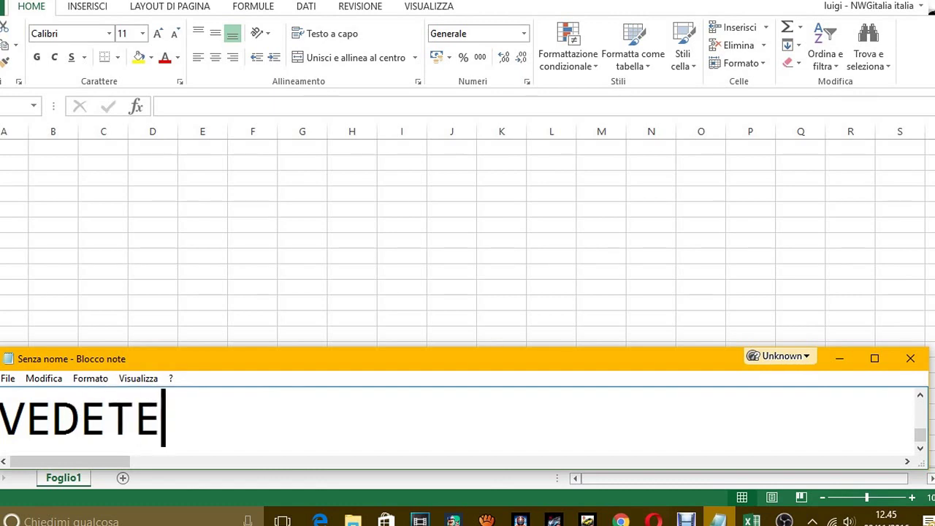
pyautogui.write(', QUELLA è UN')
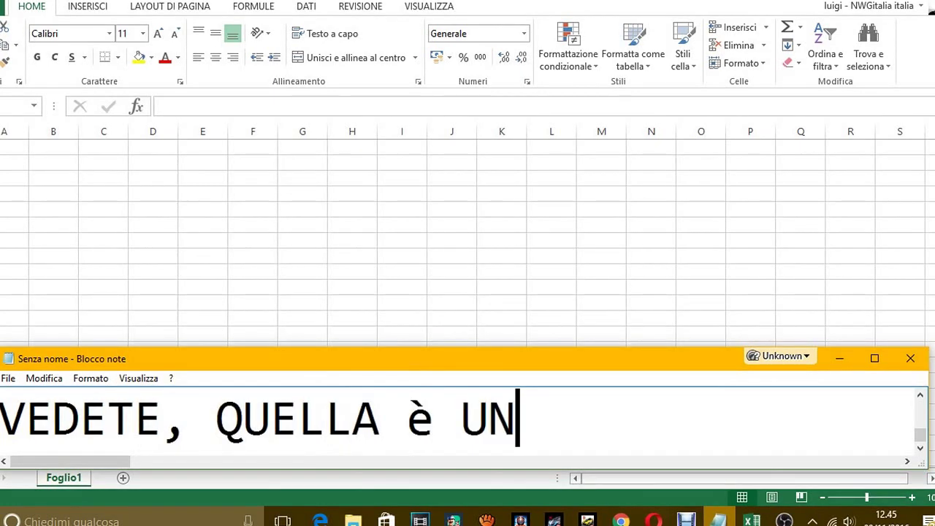
pyautogui.write("'ALTA SCHERM")
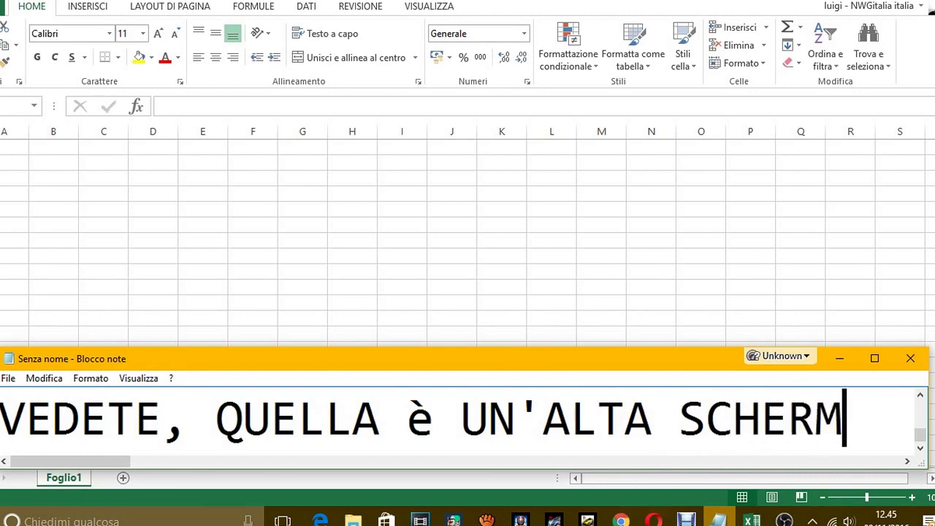
pyautogui.write('ATA')
pyautogui.press('Return')
# - Add the lines 'MA PASSIAMO AL NOSTRO COMANDO' and 'FACCIAMO UN ESEMPIO'
pyautogui.write('MA P')
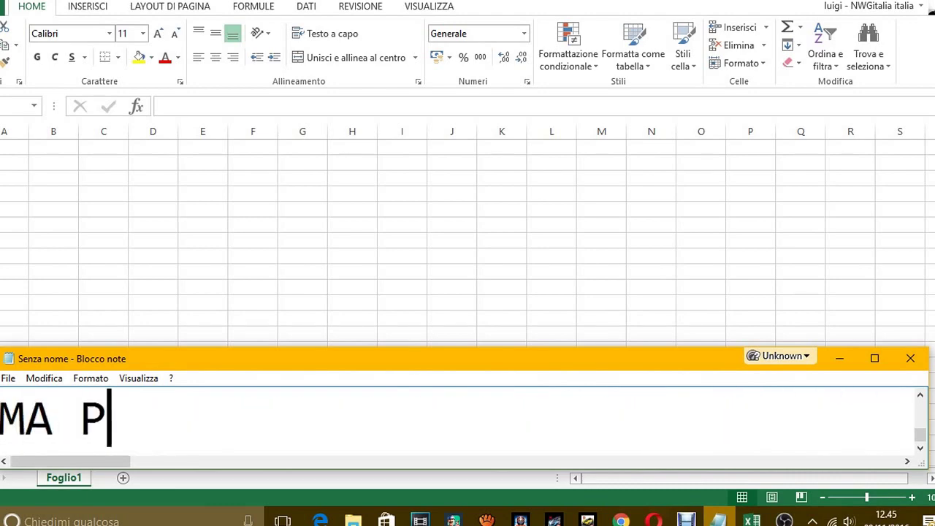
pyautogui.write('ASSIAMO AL NOS')
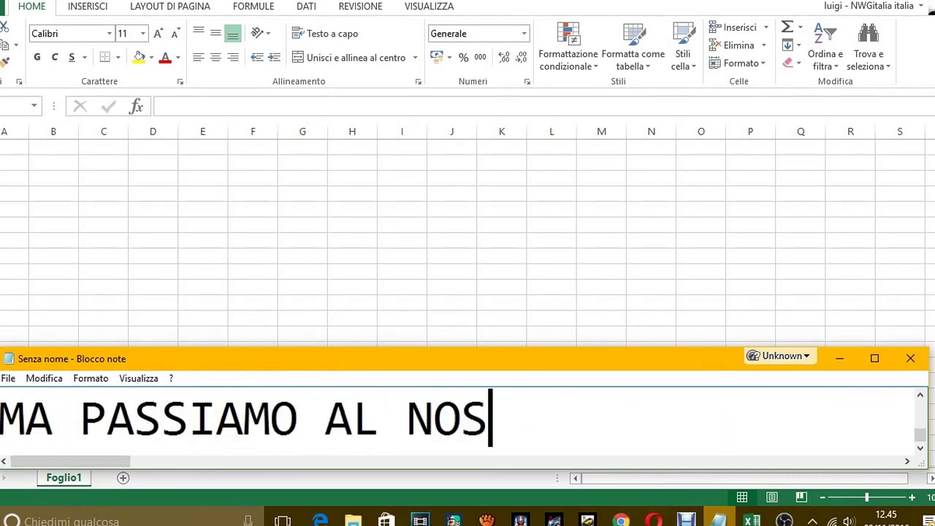
pyautogui.write('TRO COMANDO.')
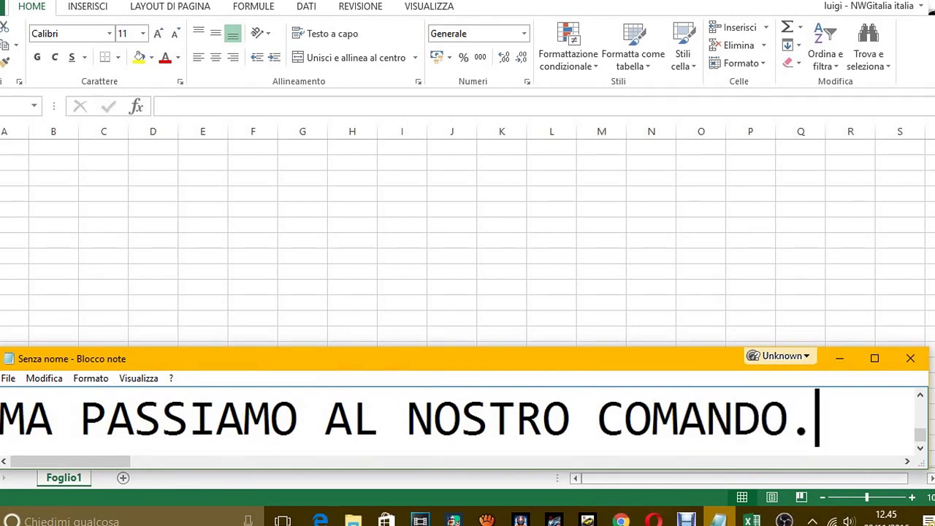
pyautogui.press('Return')
pyautogui.write('SE')
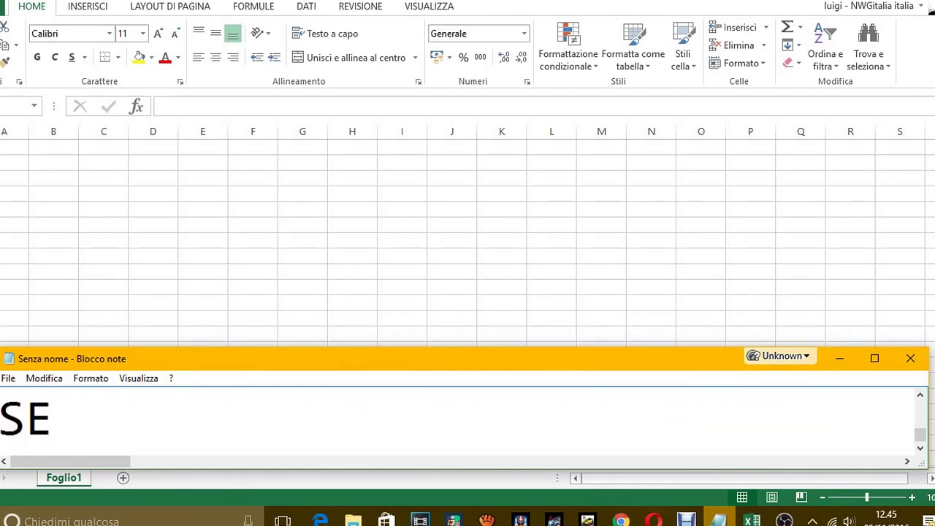
pyautogui.press('BackSpace')
pyautogui.press('BackSpace')
pyautogui.write('FA')
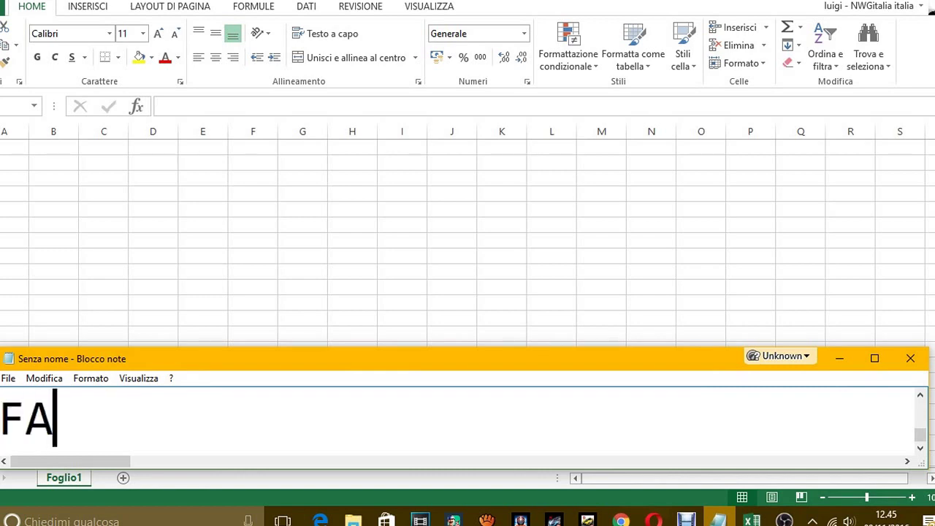
pyautogui.write('CCIAMO UN EES')
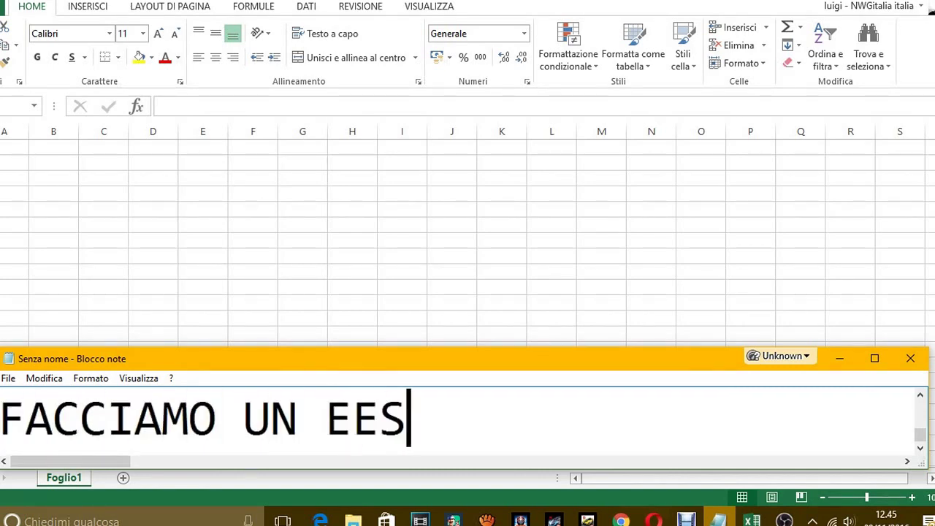
pyautogui.press('BackSpace')
pyautogui.press('BackSpace')
pyautogui.write('SEMPIO')
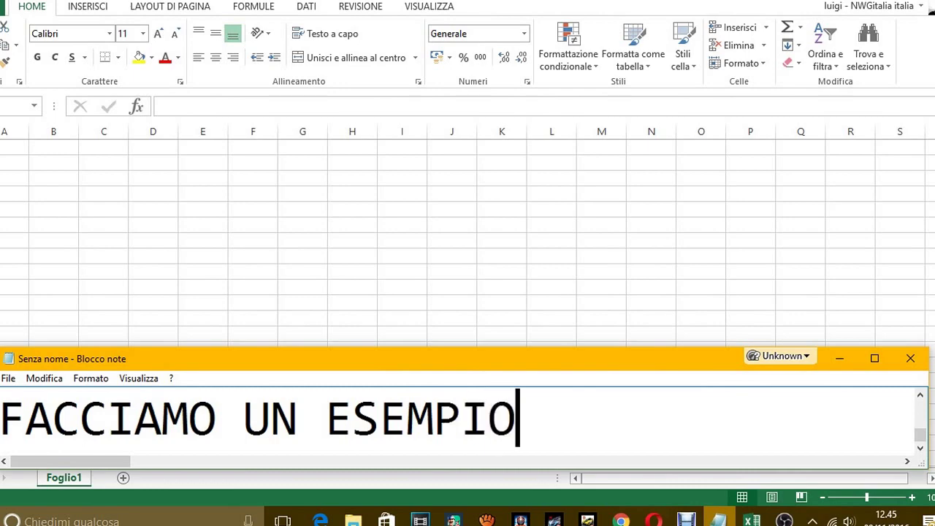
# - Replace the caption with 'ALLORA, LO FACCIO PRIMA E POI SPIEGO COSA HO FATTO.'
pyautogui.hotkey('ctrl', 'a')
pyautogui.press('BackSpace')
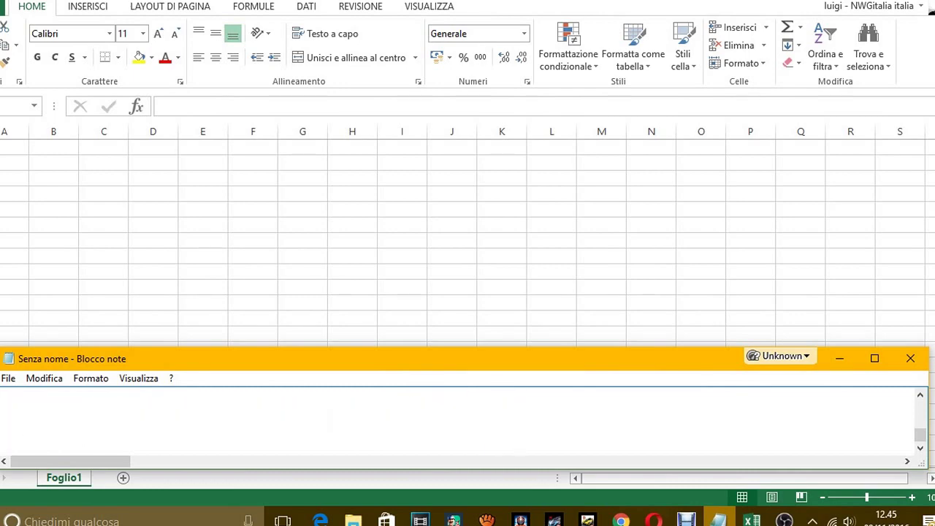
pyautogui.write('ALLORA, ')
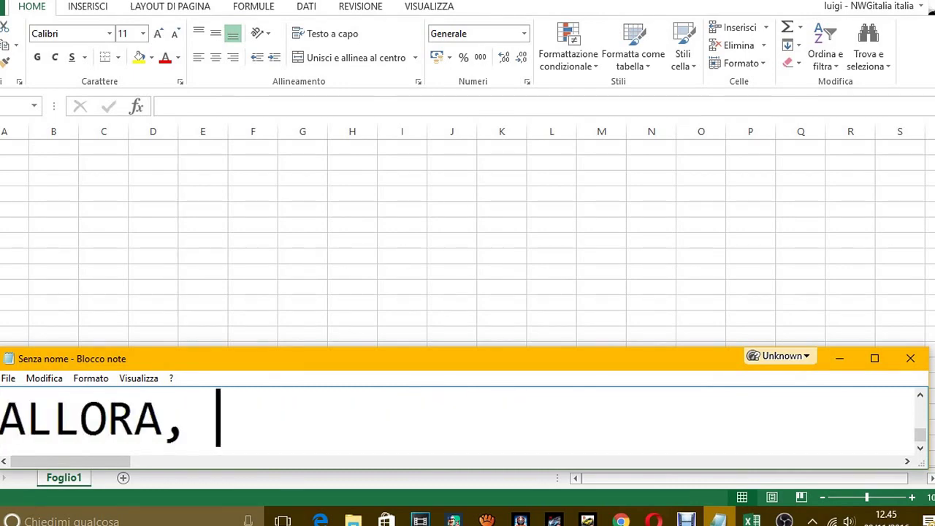
pyautogui.write('LO FACCIO PRIMA E')
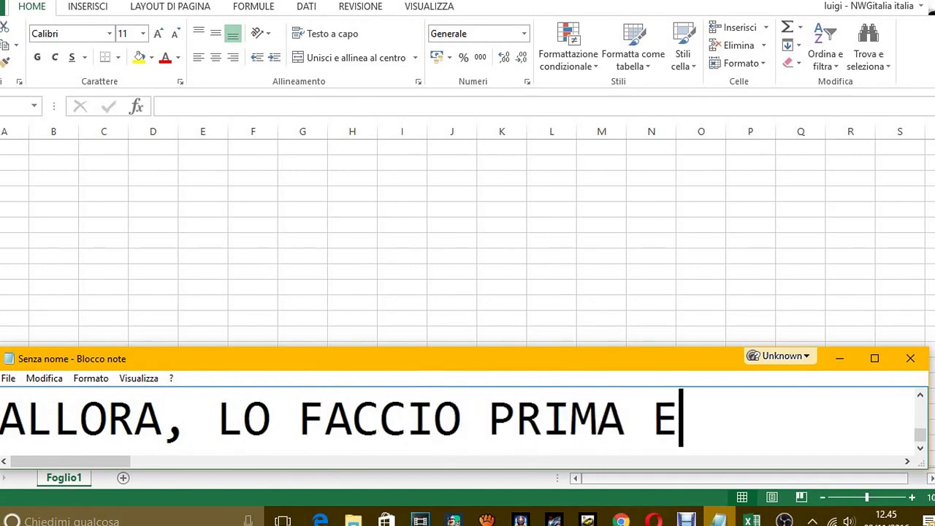
pyautogui.write(' POI SPIEGO')
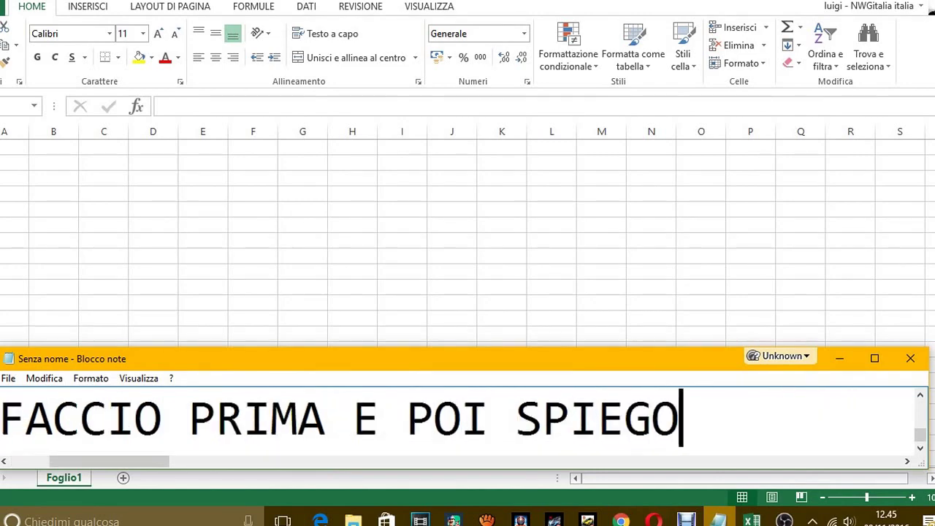
pyautogui.write(' COSA HO FAT')
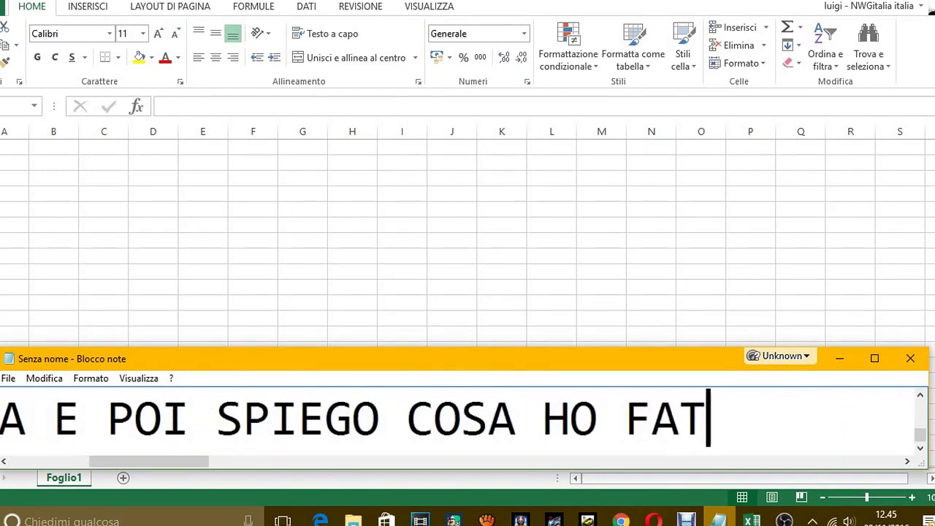
pyautogui.write('TO.')
pyautogui.press('Return')
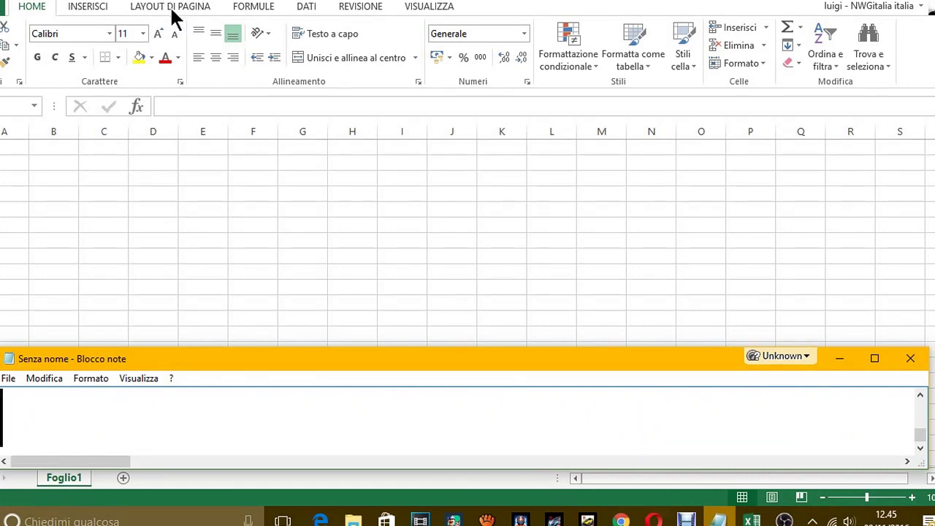
# - Enter the title 'LISTA SPESA' in cell E2
pyautogui.click(197, 175)
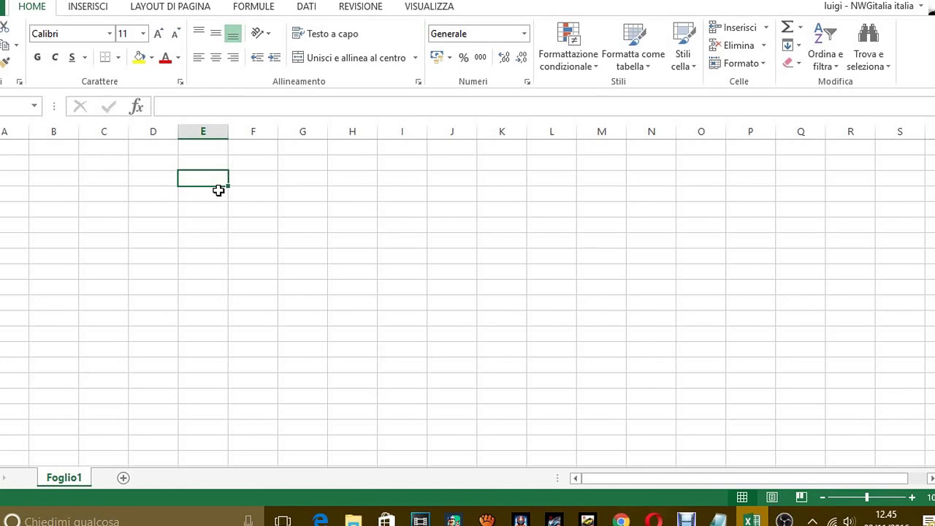
pyautogui.write('LISTA SPESA')
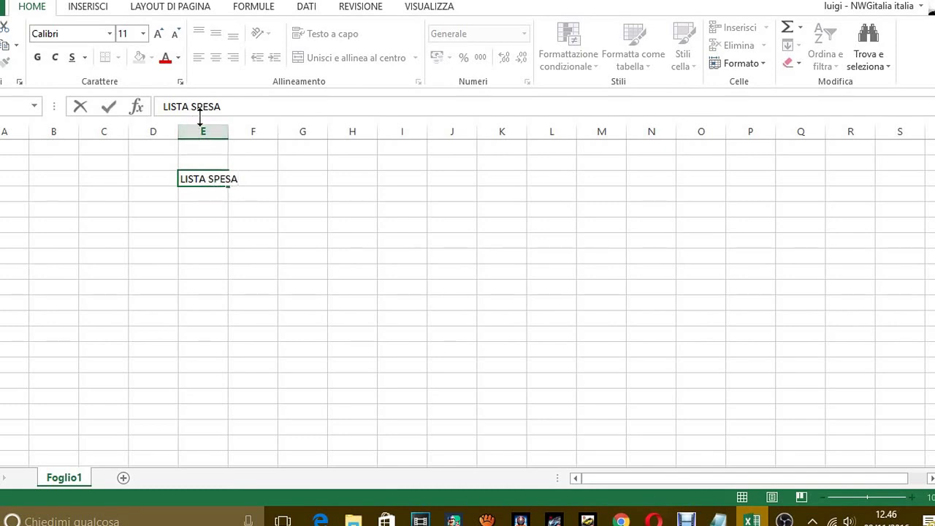
pyautogui.click(182, 195)
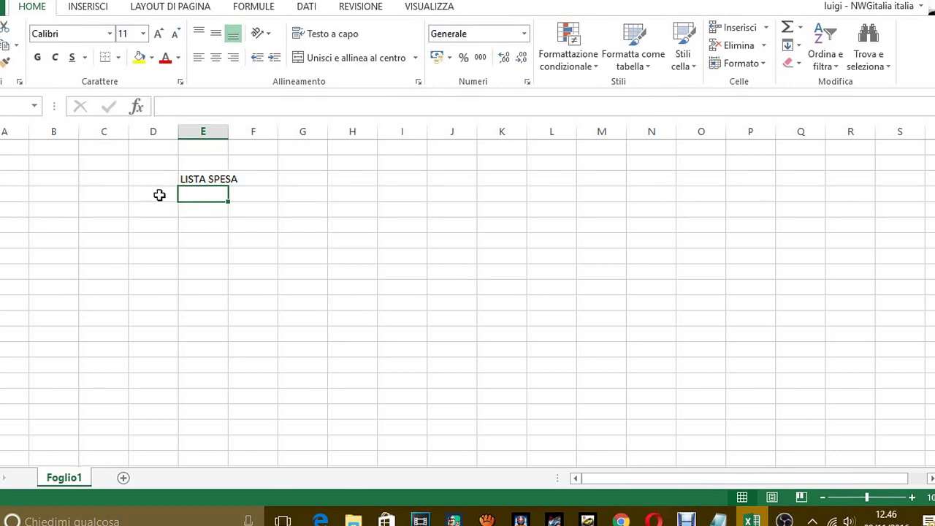
# - List PANE, LATTE and ECCETERA down column D starting at D3
pyautogui.click(159, 196)
pyautogui.write('PANE')
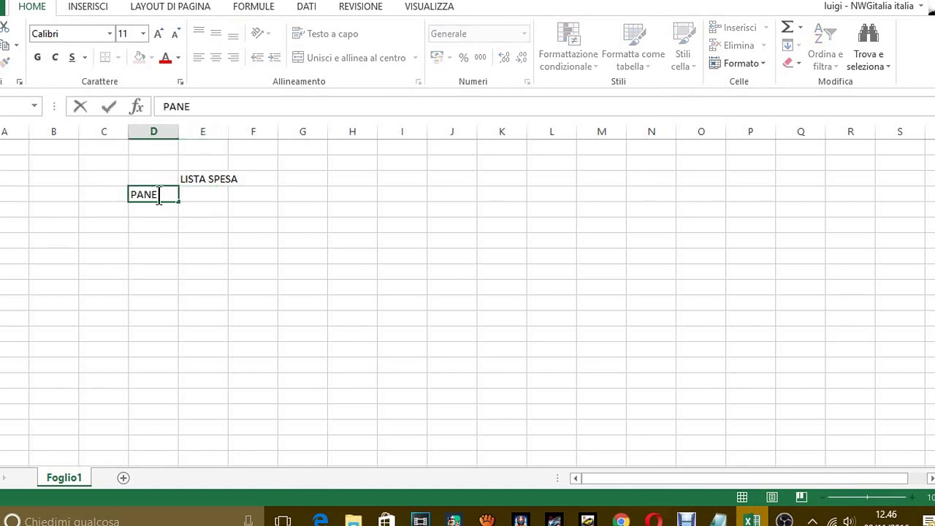
pyautogui.press('Return')
pyautogui.write('LATTE')
pyautogui.press('Return')
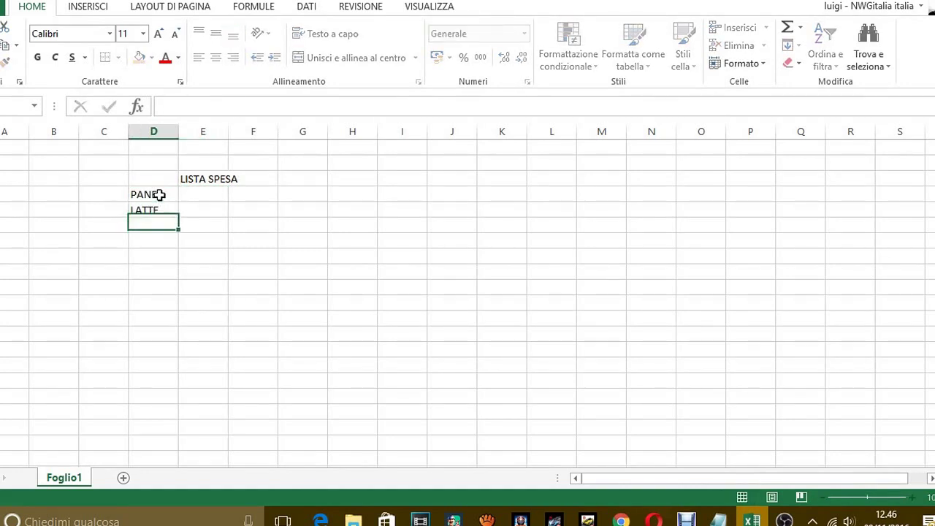
pyautogui.write('ECCETERA')
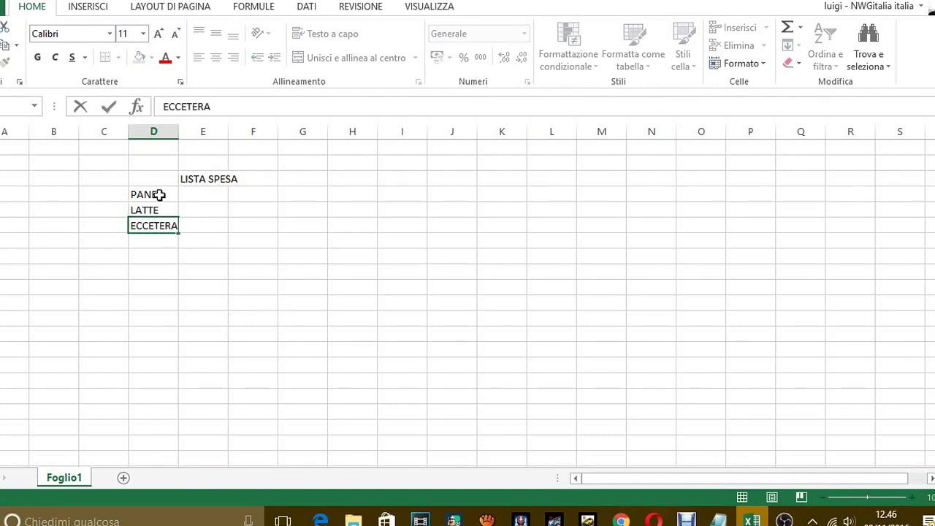
pyautogui.press('Return')
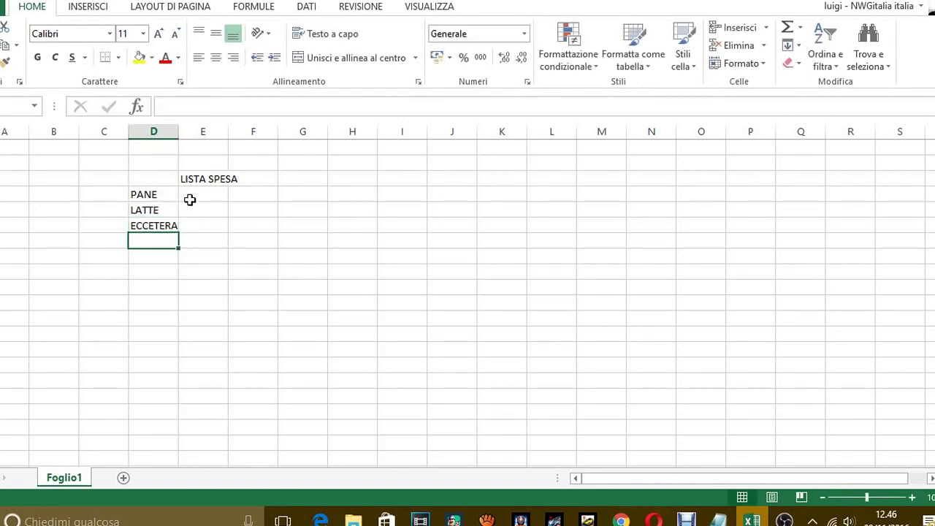
# - Select the list range D3:H8 under the LISTA SPESA title
pyautogui.click(208, 182)
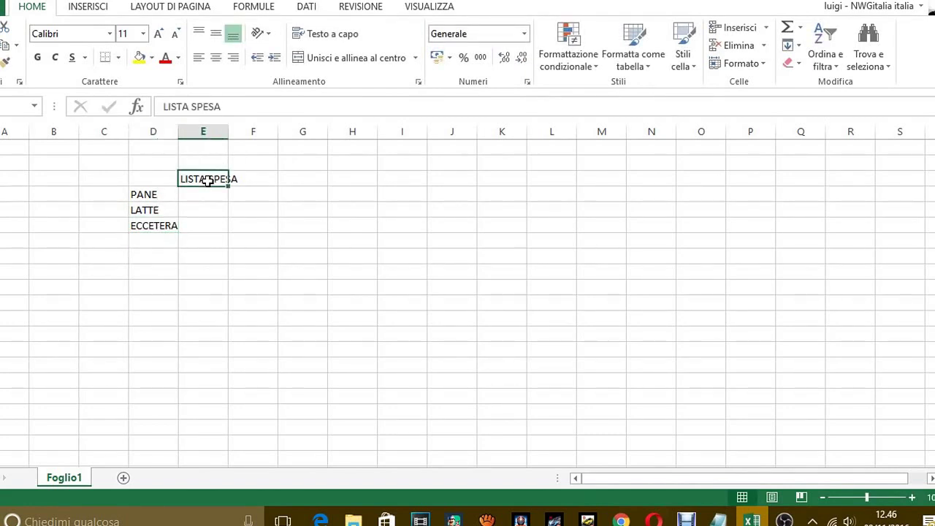
pyautogui.click(137, 190)
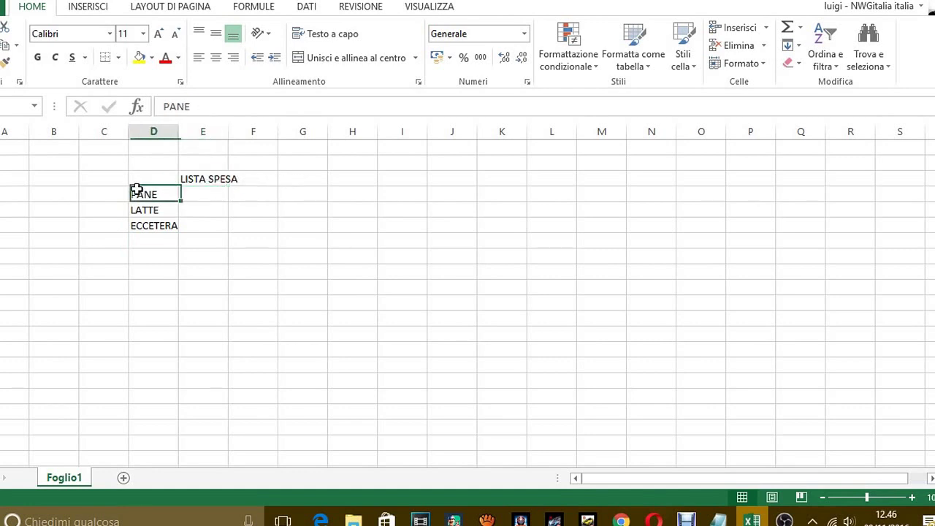
pyautogui.moveTo(137, 191); pyautogui.dragTo(290, 236)
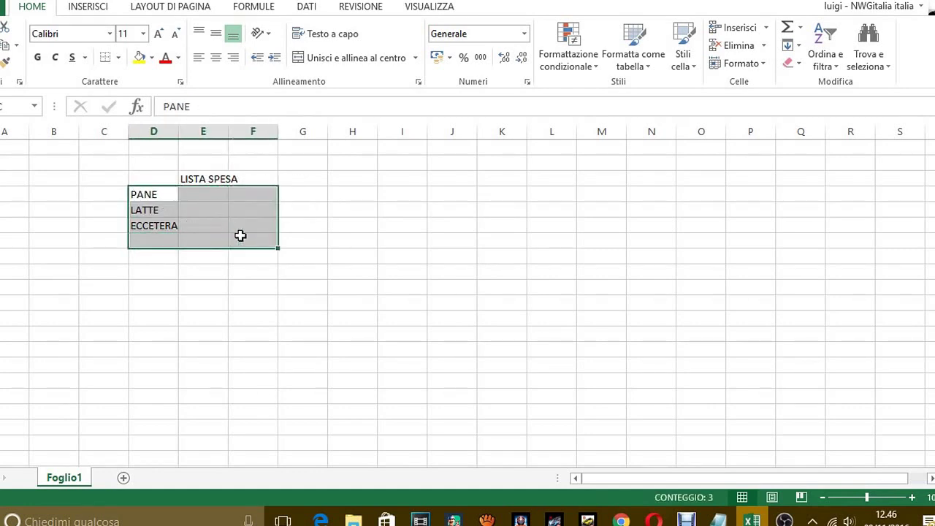
pyautogui.moveTo(321, 245); pyautogui.dragTo(356, 252)
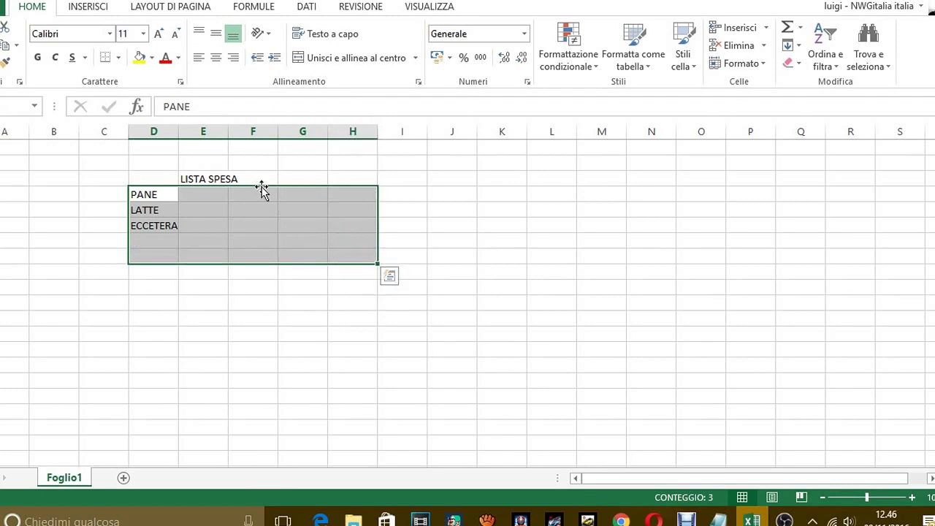
# - Apply a Bordato outline border to the range through Formato celle's Bordo tab
pyautogui.rightClick(229, 210)
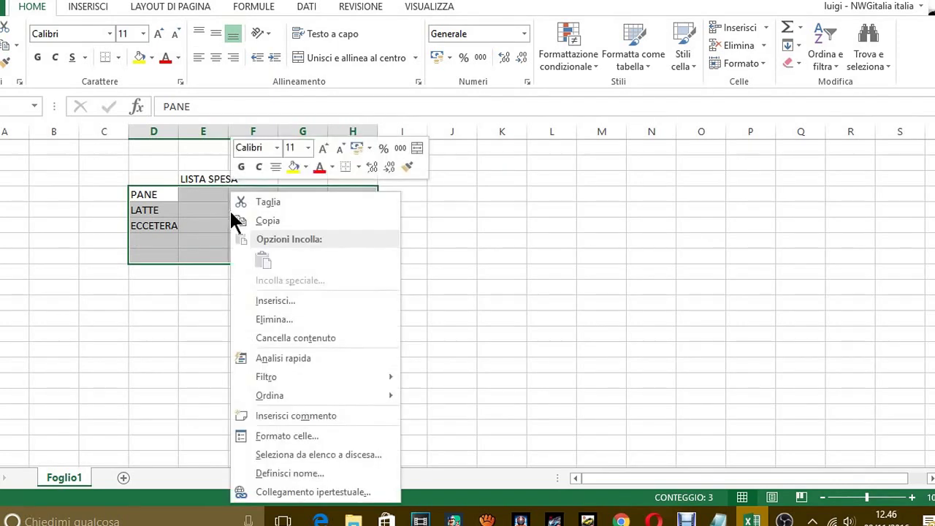
pyautogui.click(289, 434)
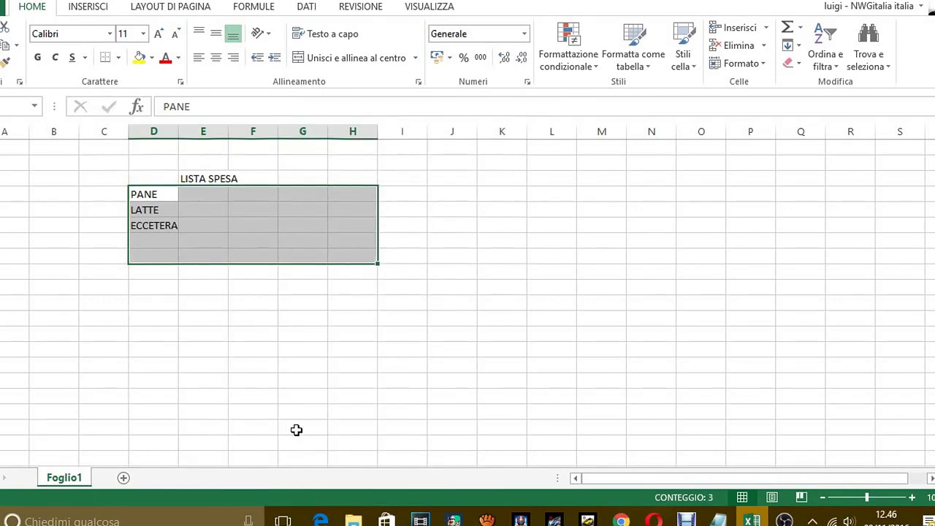
pyautogui.hotkey('ctrl', '1')
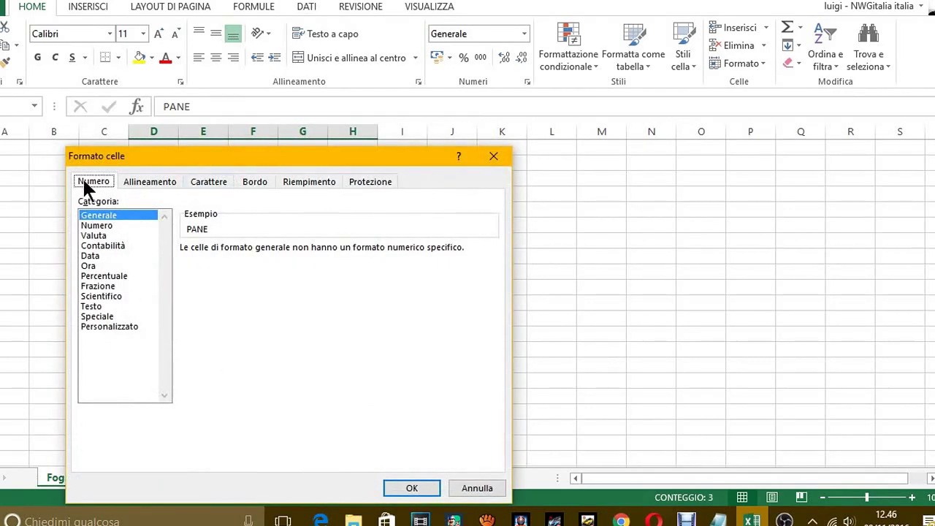
pyautogui.click(248, 187)
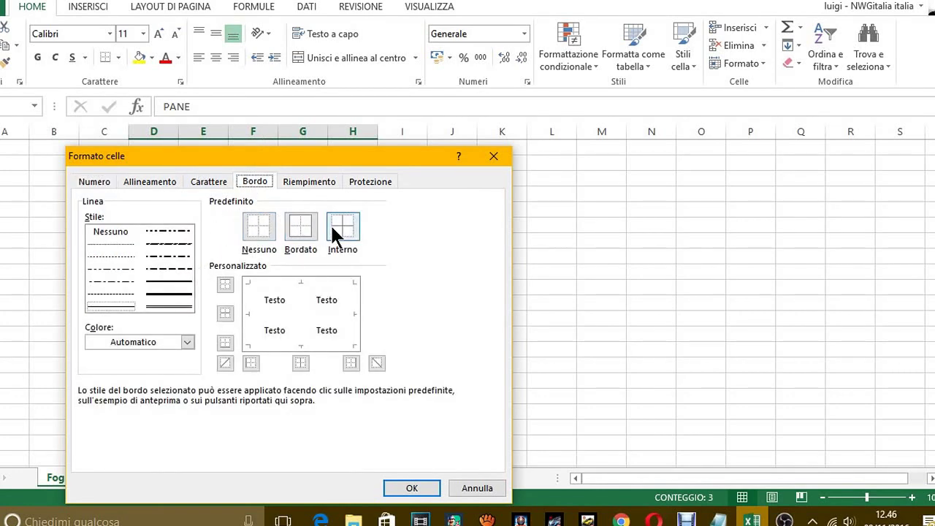
pyautogui.click(298, 222)
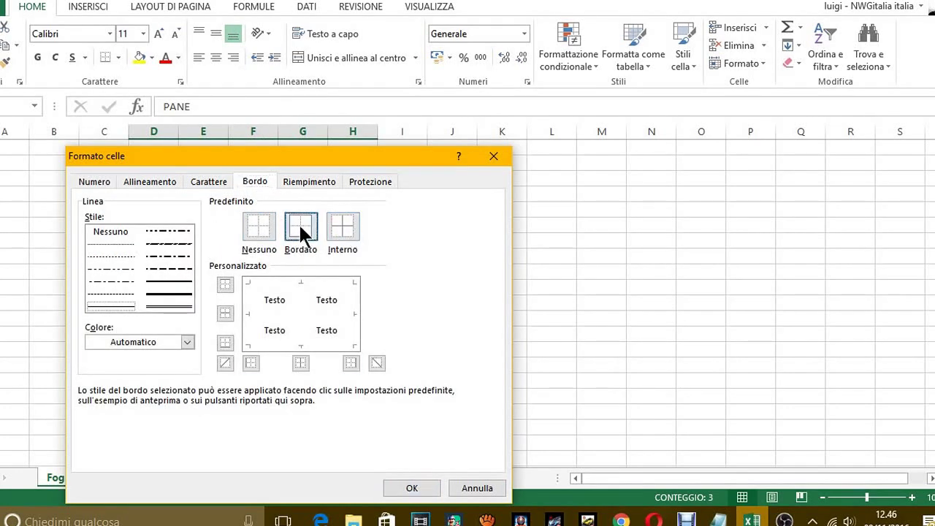
pyautogui.click(402, 488)
pyautogui.click(292, 316)
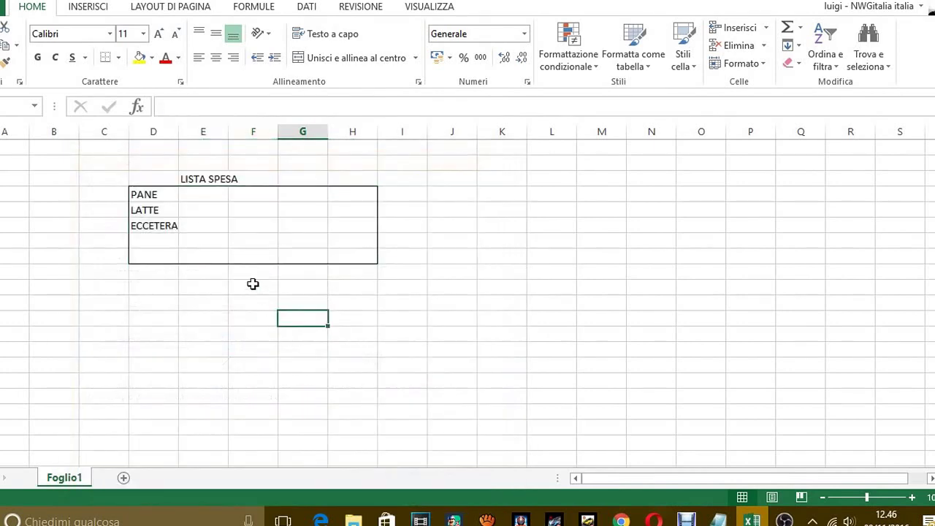
pyautogui.click(208, 181)
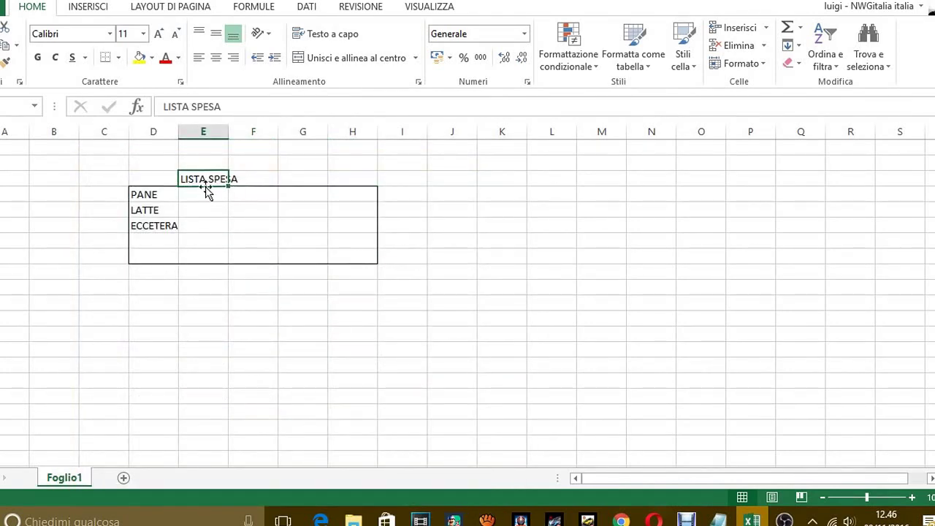
# - Caption 'QUELLO CHE A NOI INTERESSA è FARE UNA UNIONE CELLE PER ABBELLIRE LA TABELLA', then clear Notepad
pyautogui.click(720, 520)
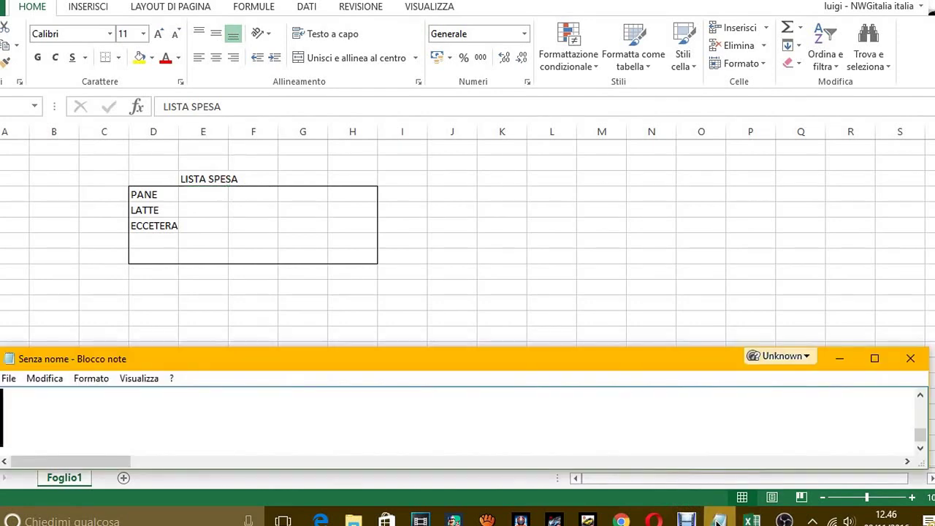
pyautogui.write('ECCO')
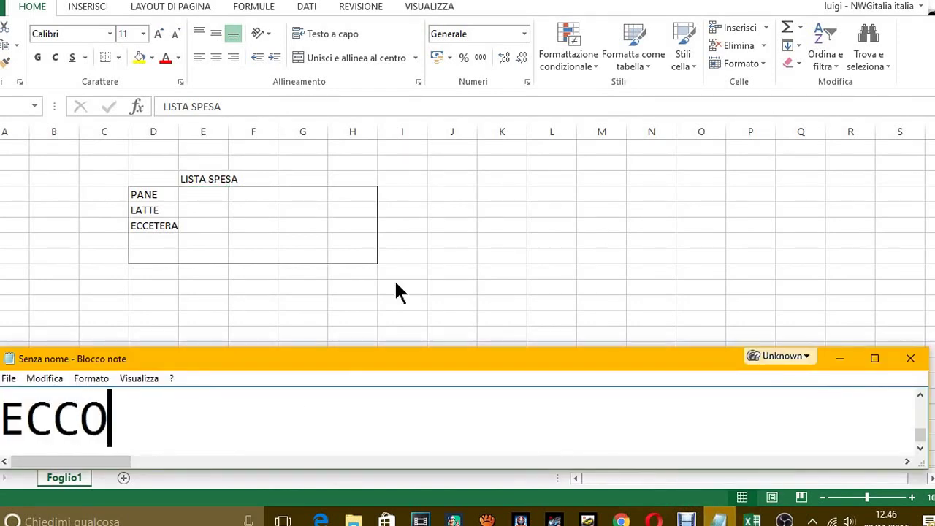
pyautogui.write(', QUELLO ')
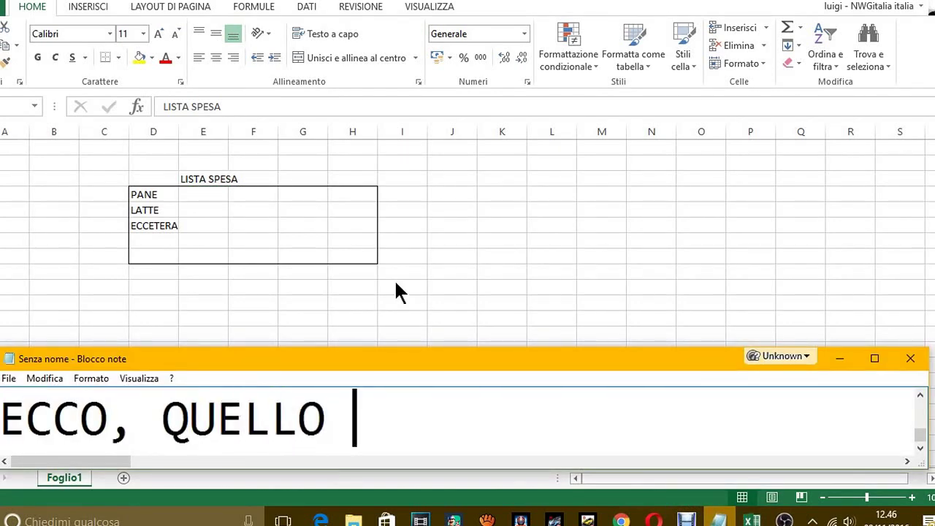
pyautogui.write('CHE A NOI INTER')
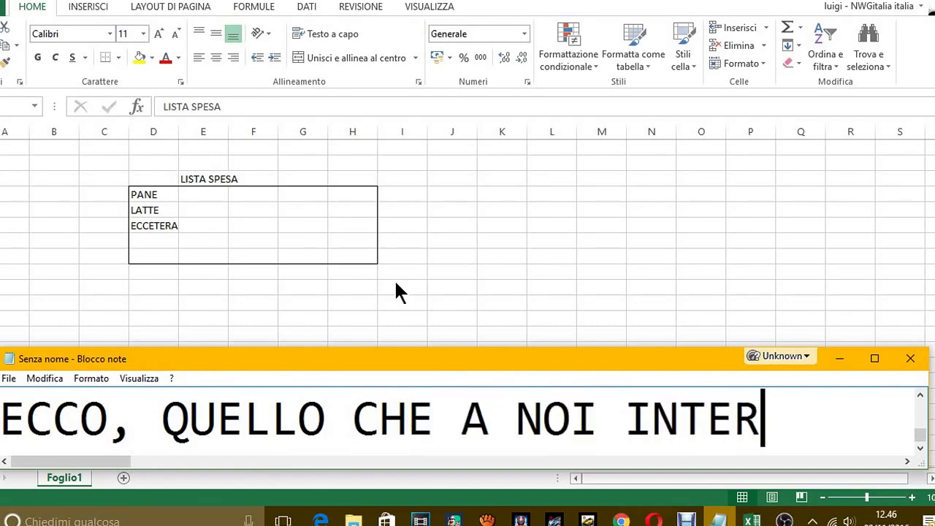
pyautogui.write('ESS è ')
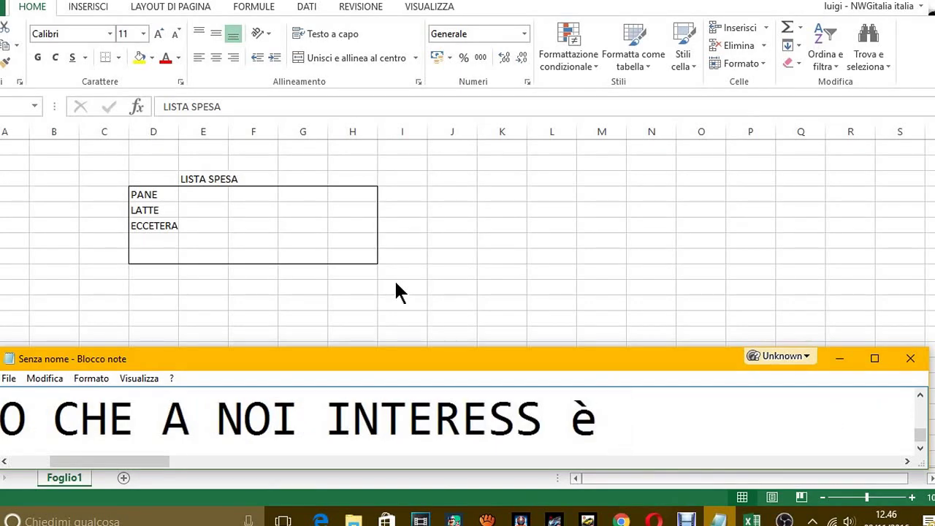
pyautogui.write('METTE')
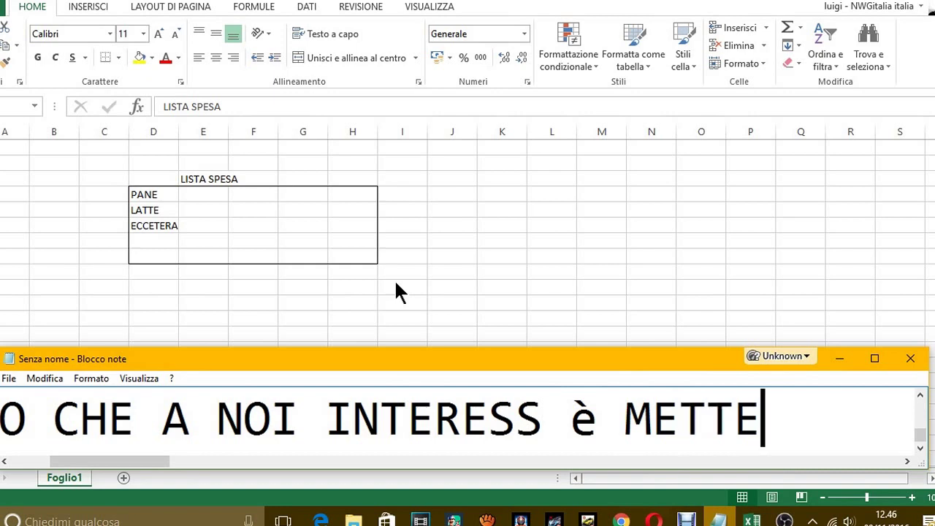
pyautogui.write('RE')
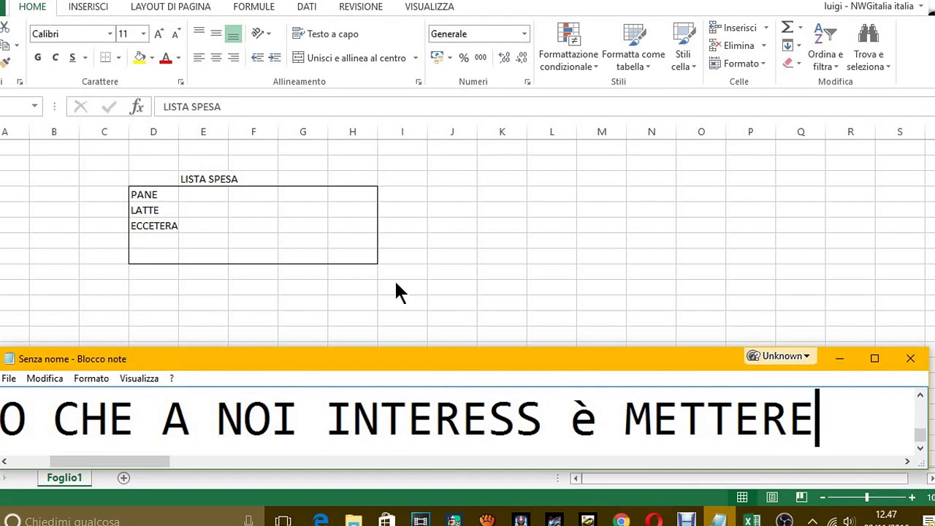
pyautogui.press('BackSpace')
pyautogui.press('BackSpace')
pyautogui.press('BackSpace')
pyautogui.press('BackSpace')
pyautogui.press('BackSpace')
pyautogui.press('BackSpace')
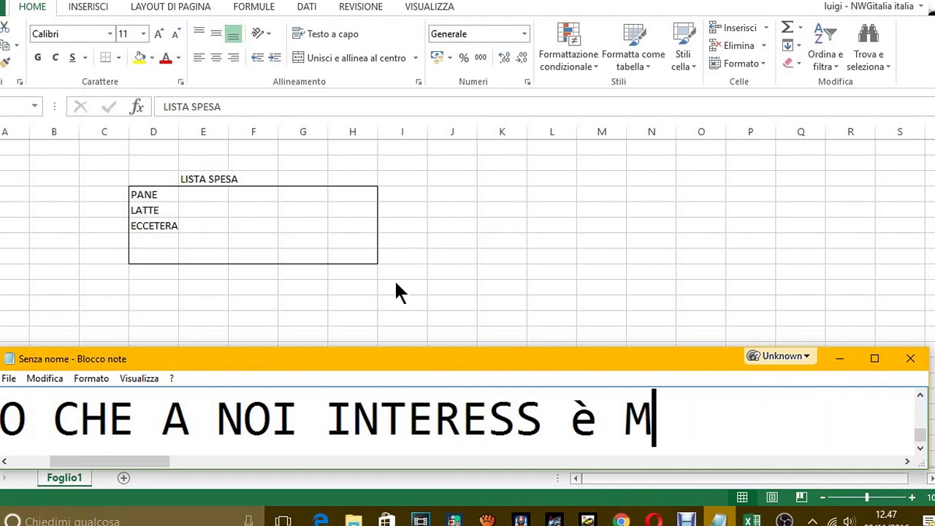
pyautogui.press('BackSpace')
pyautogui.write('FARE UNA ')
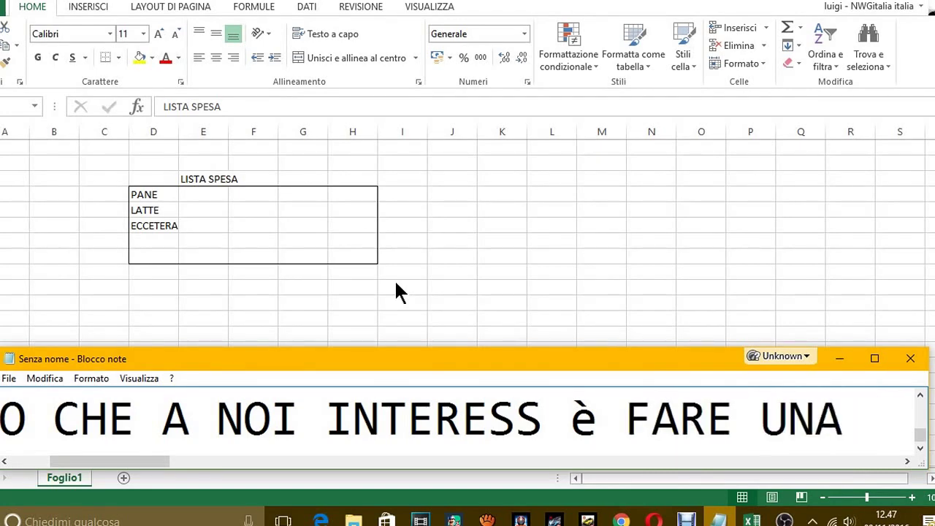
pyautogui.write('UNIONE CEL')
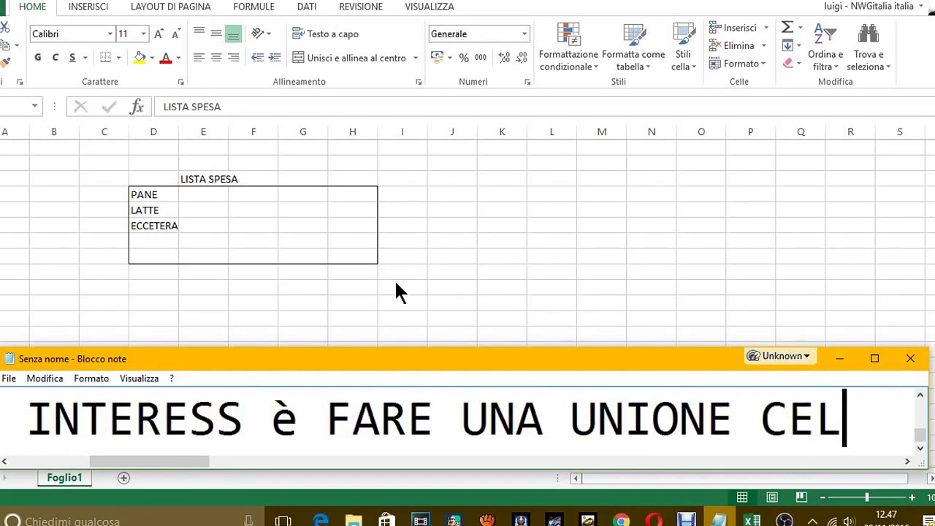
pyautogui.write('LE PER ABBELL')
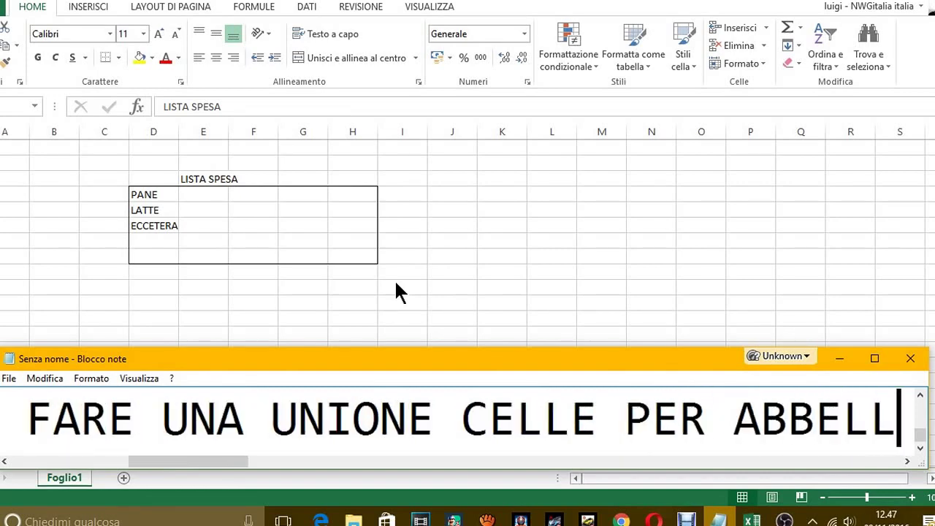
pyautogui.write('IRE LA TAB')
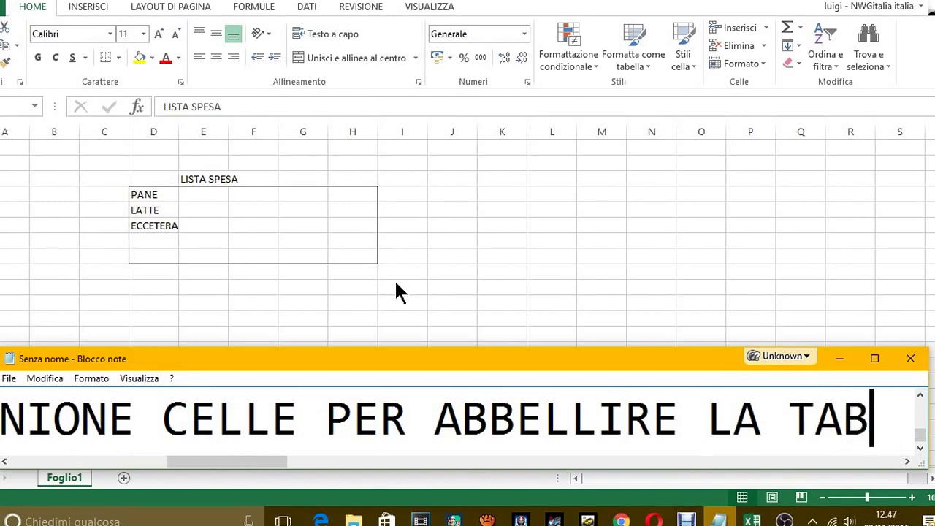
pyautogui.write('ELLA.')
pyautogui.hotkey('ctrl', 'a')
pyautogui.press('Delete')
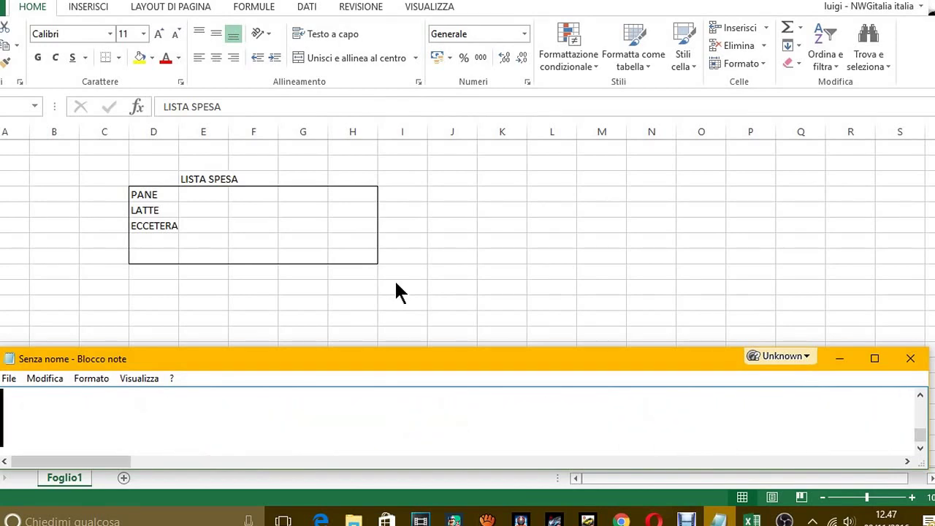
# - Select E3:G3 around the LISTA SPESA title, then bring Notepad forward
pyautogui.click(217, 174)
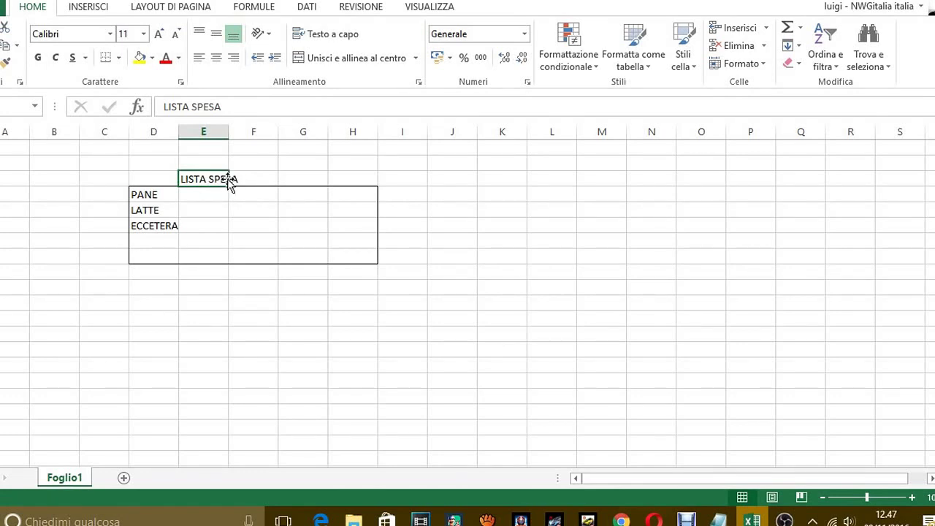
pyautogui.moveTo(227, 179); pyautogui.dragTo(292, 176)
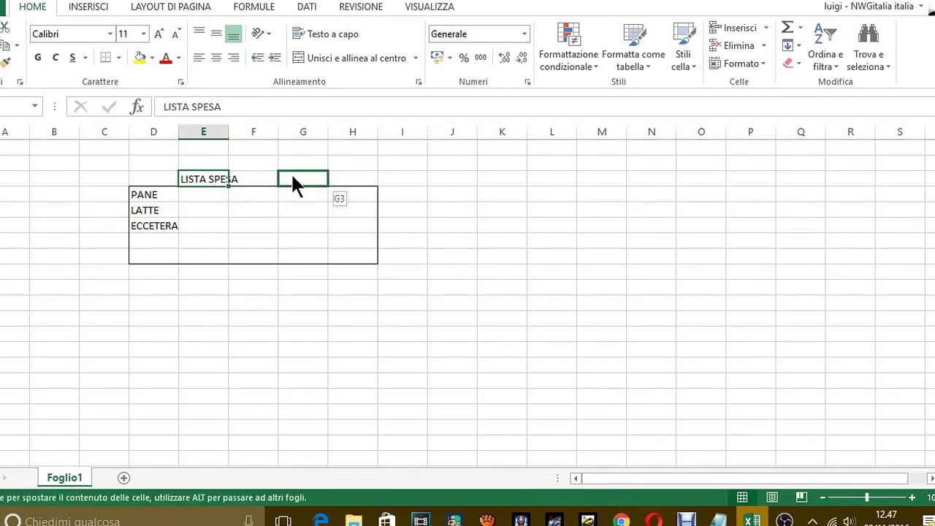
pyautogui.moveTo(293, 177)
pyautogui.mouseDown()
pyautogui.moveTo(196, 174)
pyautogui.moveTo(295, 184)
pyautogui.mouseUp()
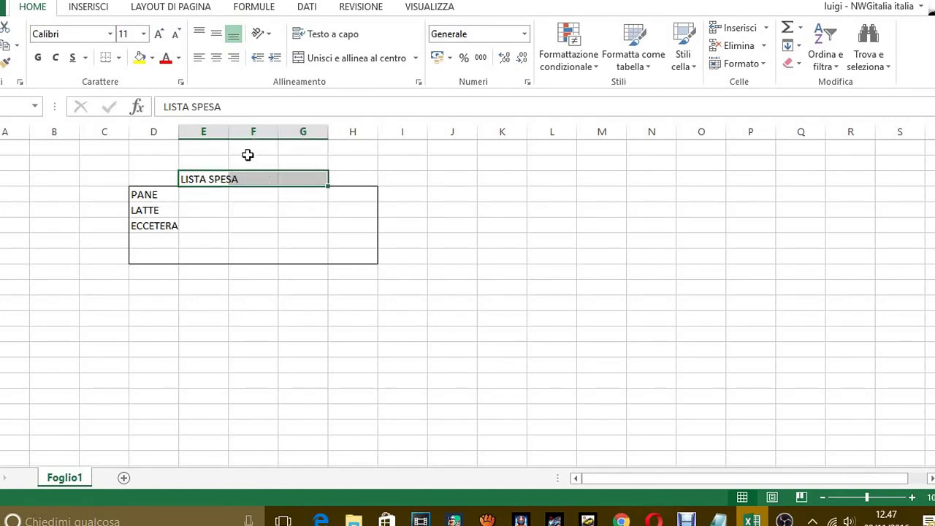
pyautogui.click(730, 520)
# - Caption that three cells are selected: the one holding LISTA SPESA and two adjacent ones
pyautogui.write('CO')
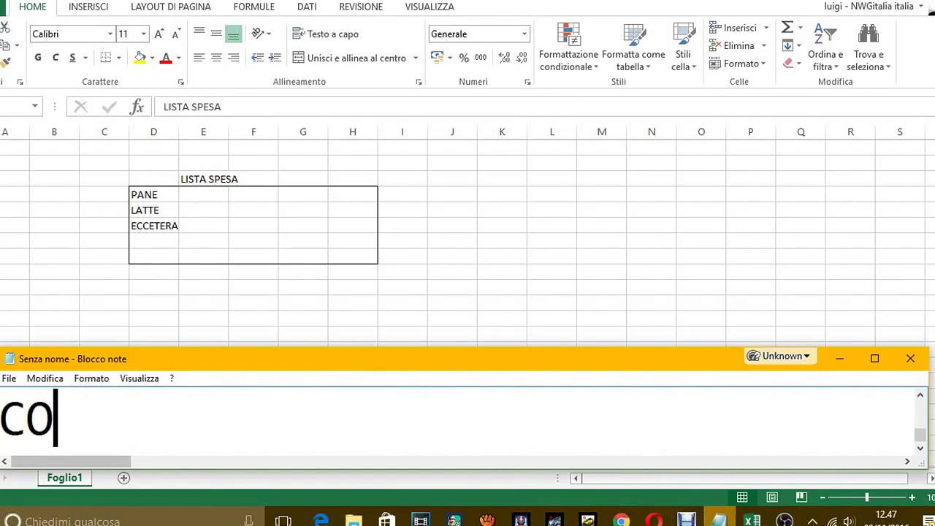
pyautogui.write('ME VEDI HO SE')
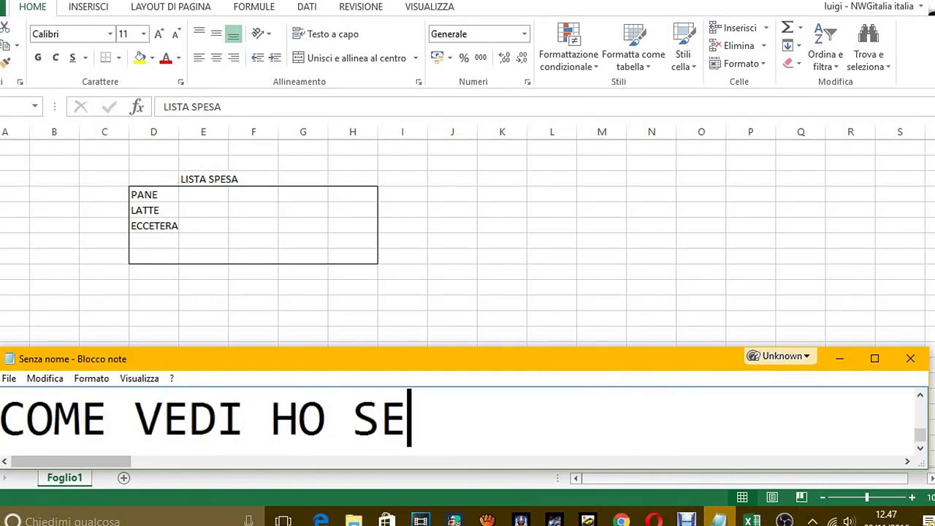
pyautogui.write('LEZIONATO ')
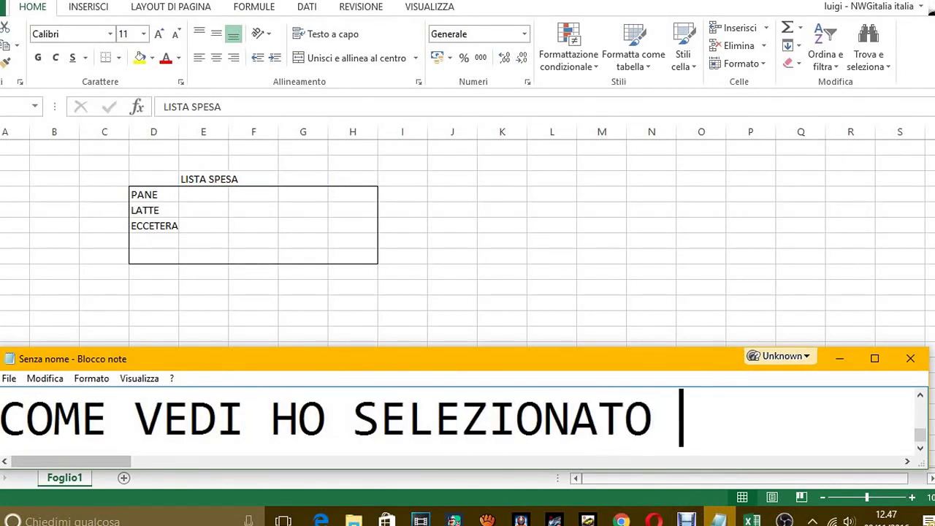
pyautogui.write('TRE CELLE')
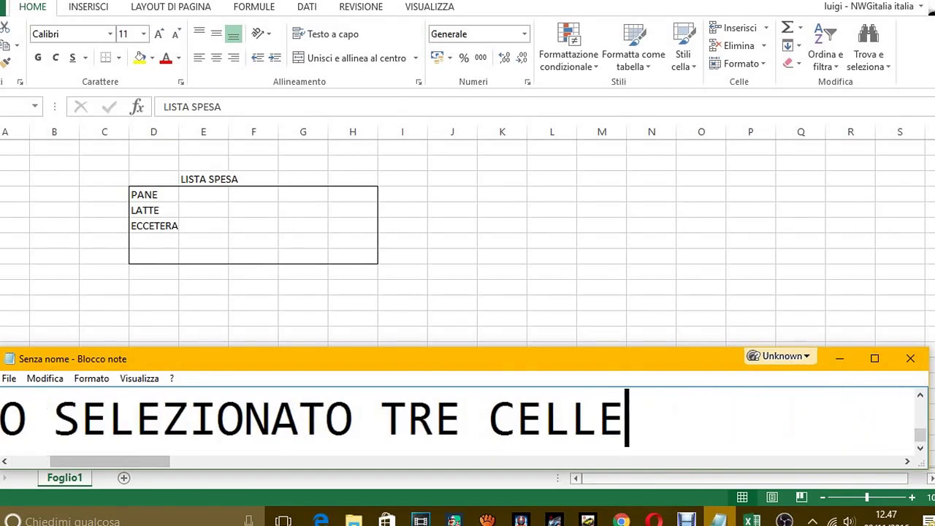
pyautogui.write(', QUELLA CONT')
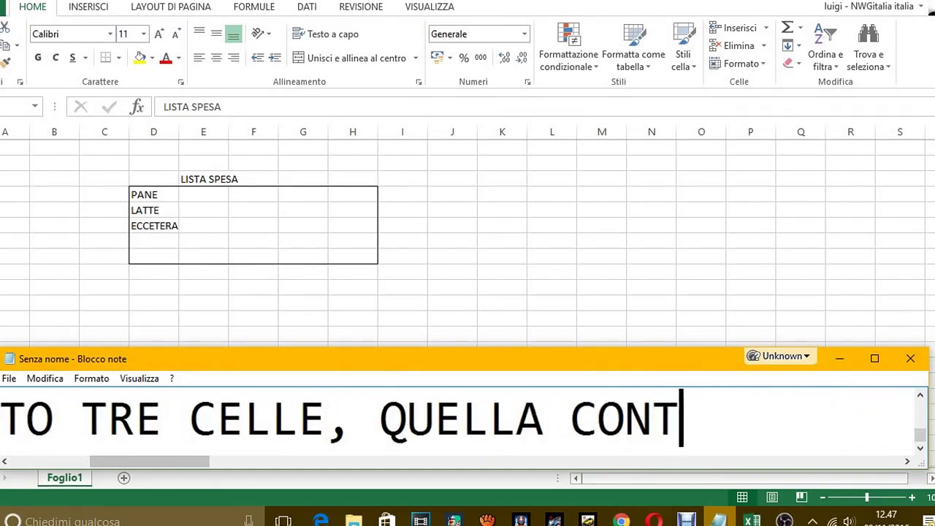
pyautogui.write('ENTE')
pyautogui.press('BackSpace')
pyautogui.press('BackSpace')
pyautogui.press('BackSpace')
pyautogui.press('BackSpace')
pyautogui.press('BackSpace')
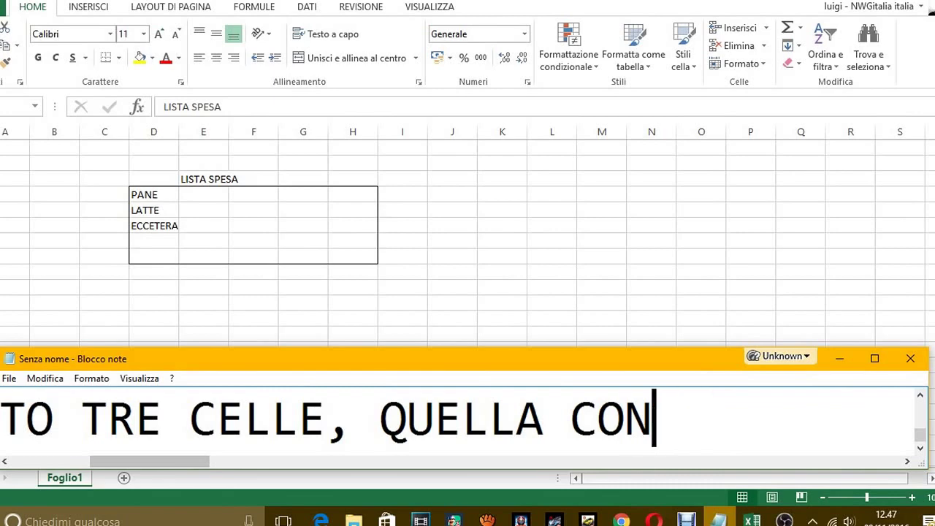
pyautogui.press('BackSpace')
pyautogui.press('BackSpace')
pyautogui.write('HE CONTI')
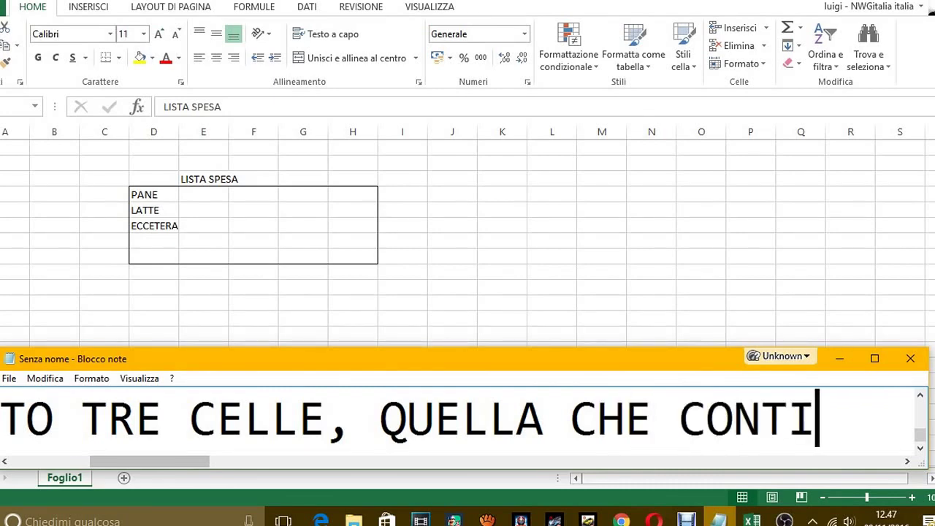
pyautogui.press('BackSpace')
pyautogui.write('IENE L')
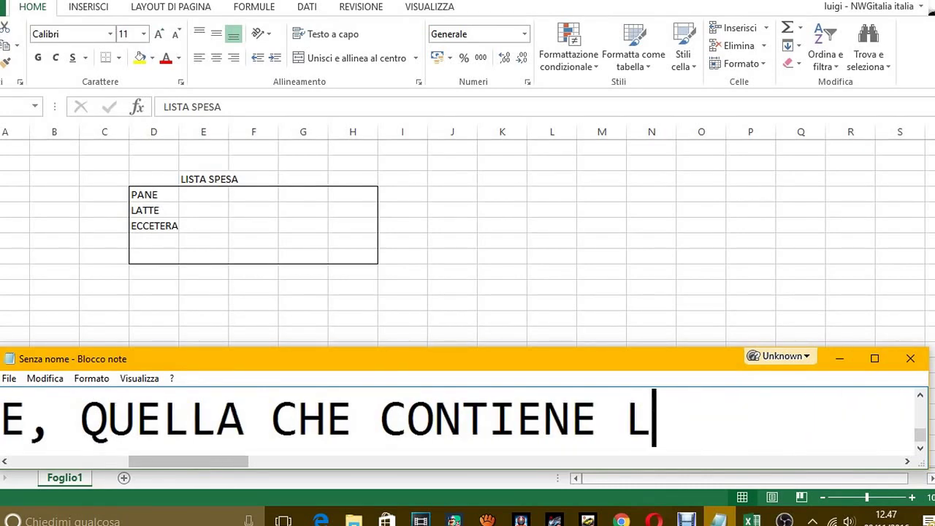
pyautogui.write('A PAR')
pyautogui.write('O')
pyautogui.press('BackSpace')
pyautogui.write('A')
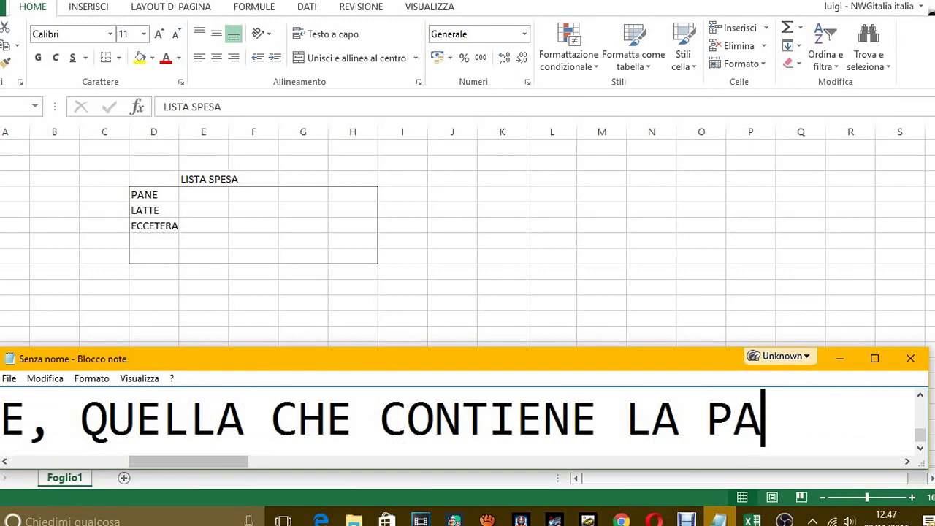
pyautogui.write('ROLA L')
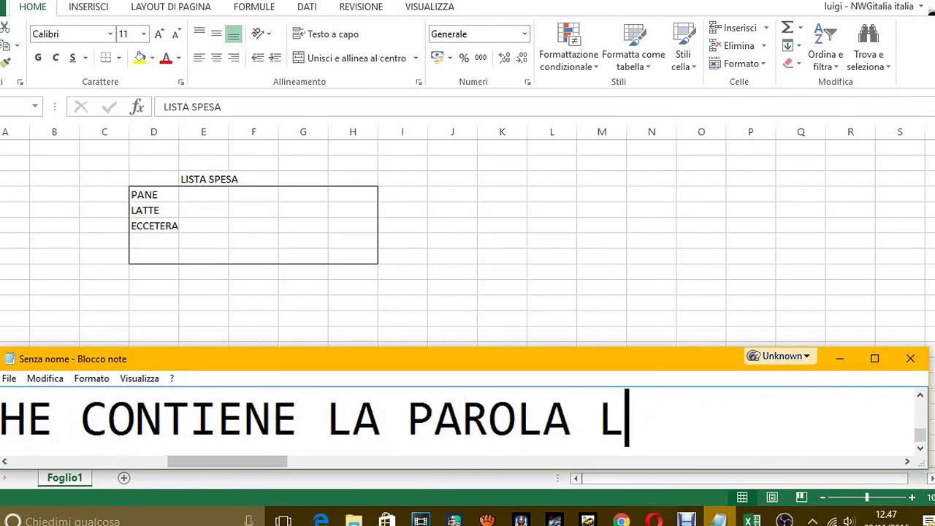
pyautogui.write('ISTA SPES')
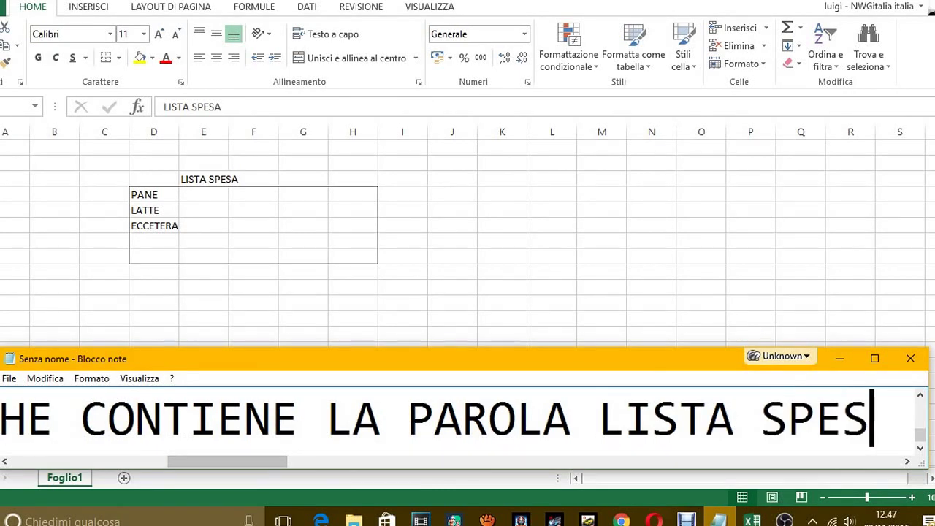
pyautogui.write('A E AL')
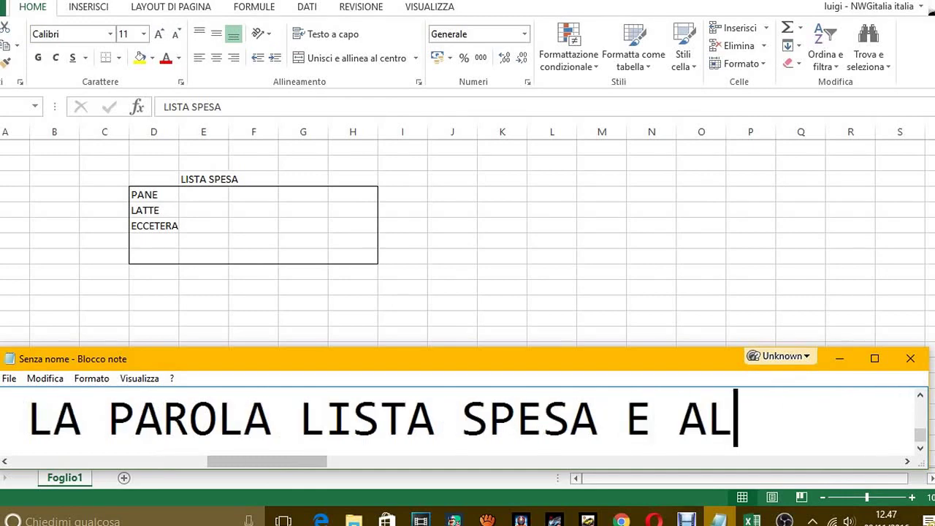
pyautogui.write('TRE DUE CELLE ')
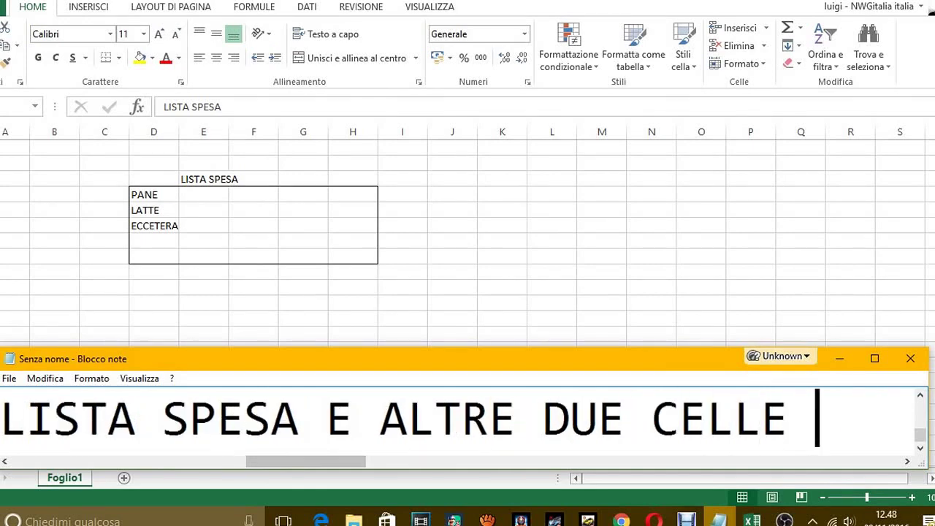
pyautogui.write('ADIACENT')
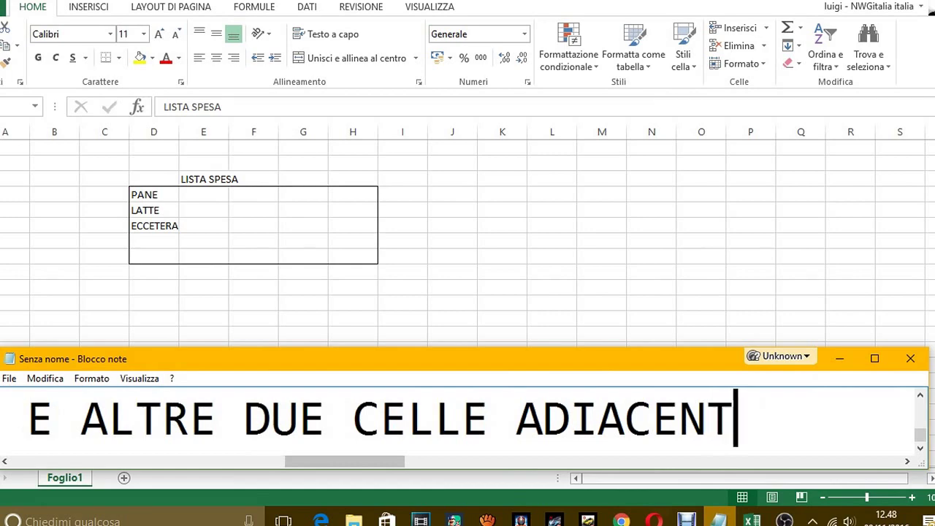
pyautogui.write('I')
# - Add the line 'ORA PER UNIRE LE CELLE BASTA CLICCARE SU QUESTO PULSANTE'
pyautogui.press('Return')
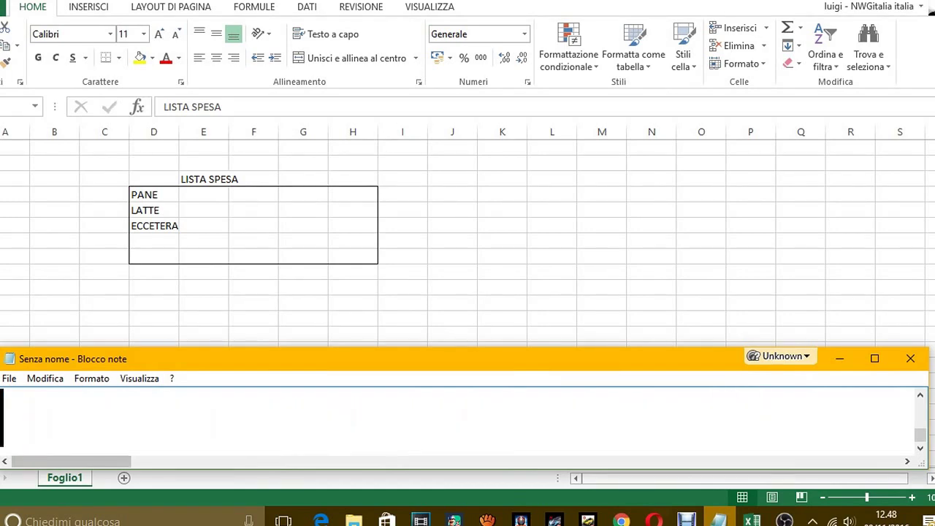
pyautogui.write('ORA PER UNI')
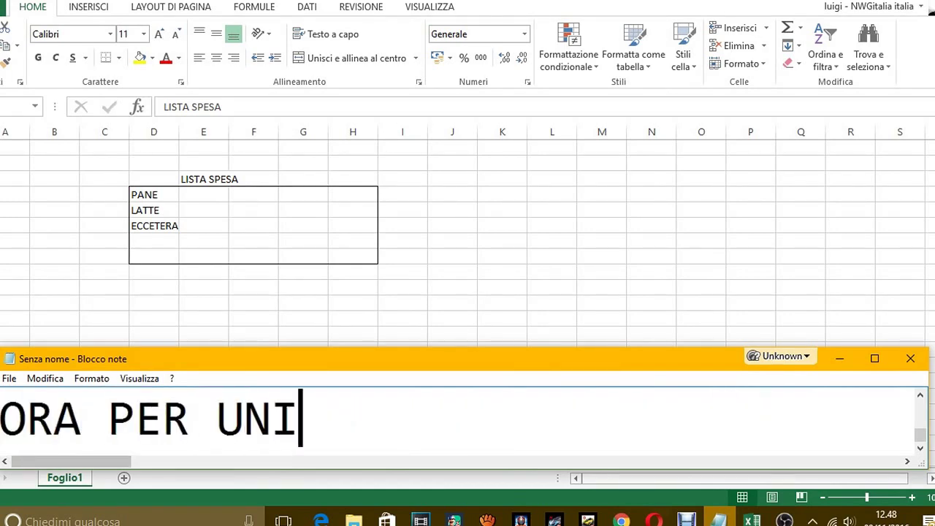
pyautogui.write('RE LE CE')
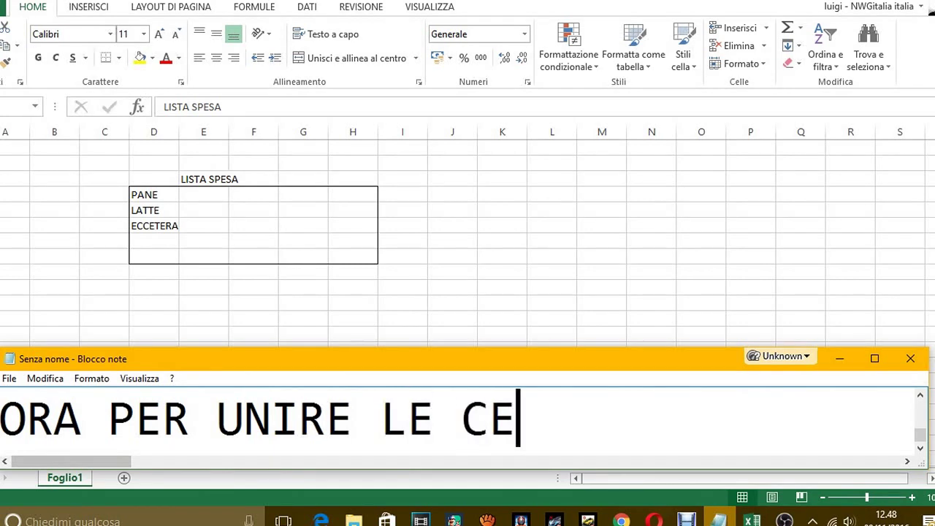
pyautogui.write('LLE BASTA')
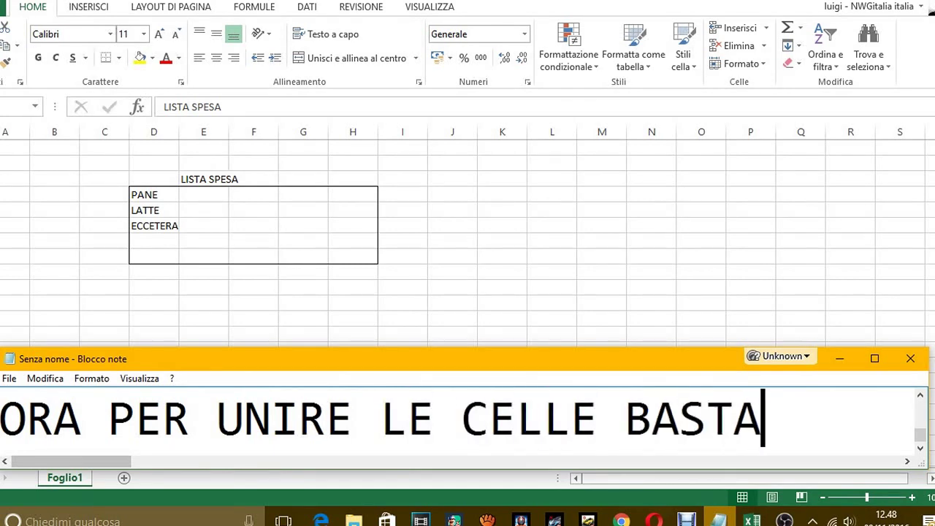
pyautogui.write(' CLICCARE SUL ')
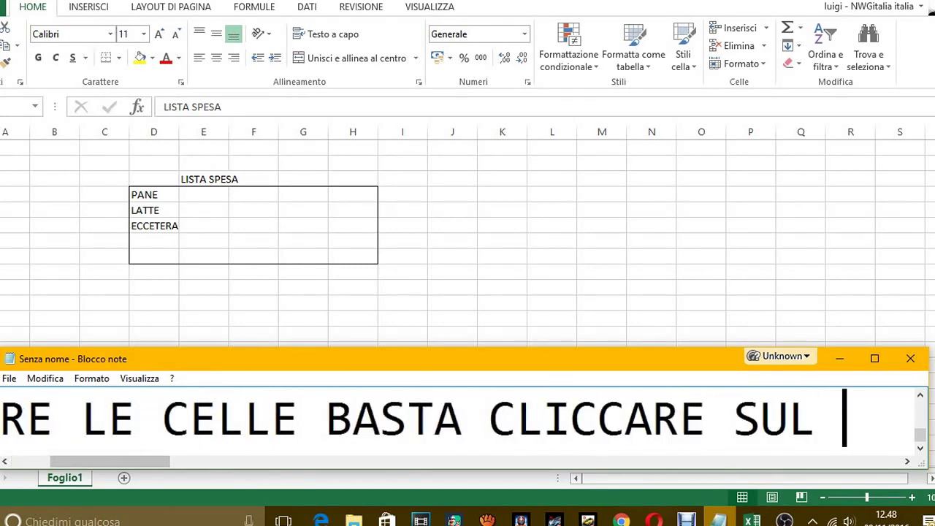
pyautogui.write('P')
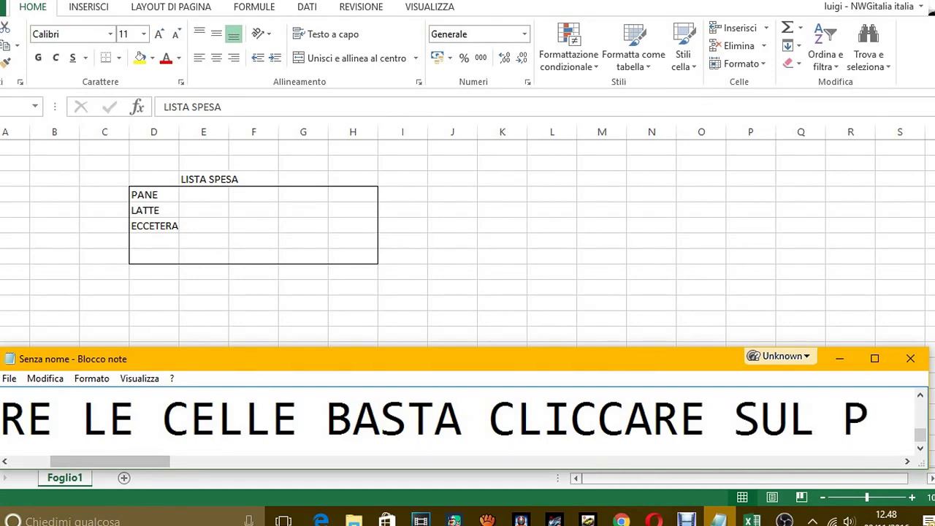
pyautogui.press('BackSpace')
pyautogui.press('BackSpace')
pyautogui.write('QUE')
pyautogui.press('BackSpace')
pyautogui.press('BackSpace')
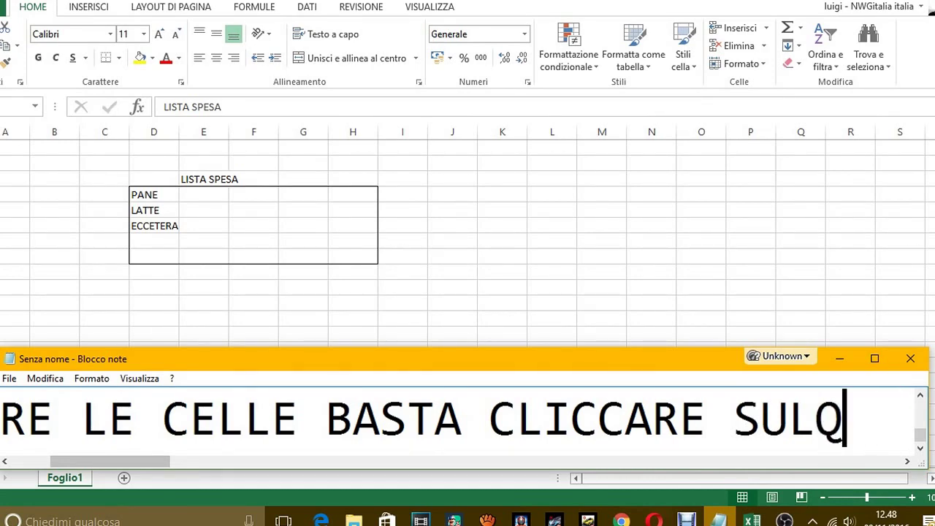
pyautogui.press('BackSpace')
pyautogui.press('BackSpace')
pyautogui.write('QUESTO SP')
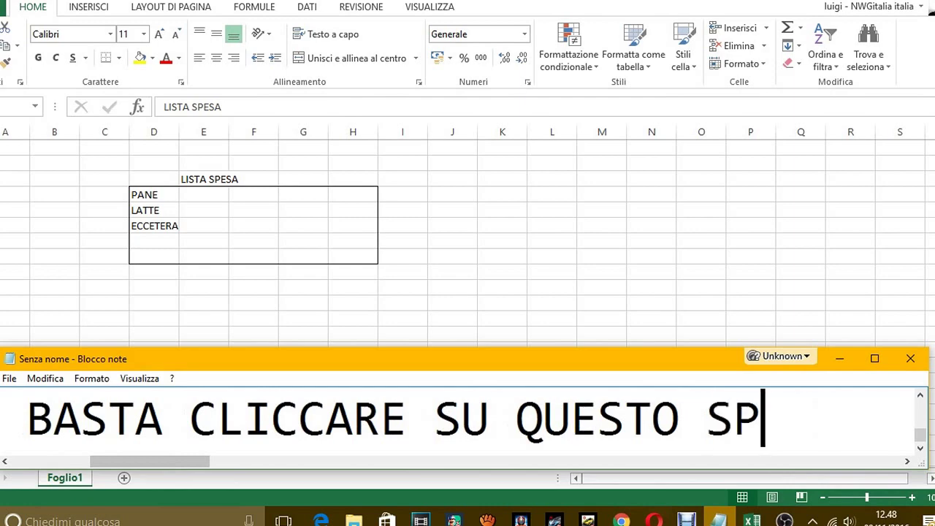
pyautogui.press('BackSpace')
pyautogui.press('BackSpace')
pyautogui.write('PULSANTE')
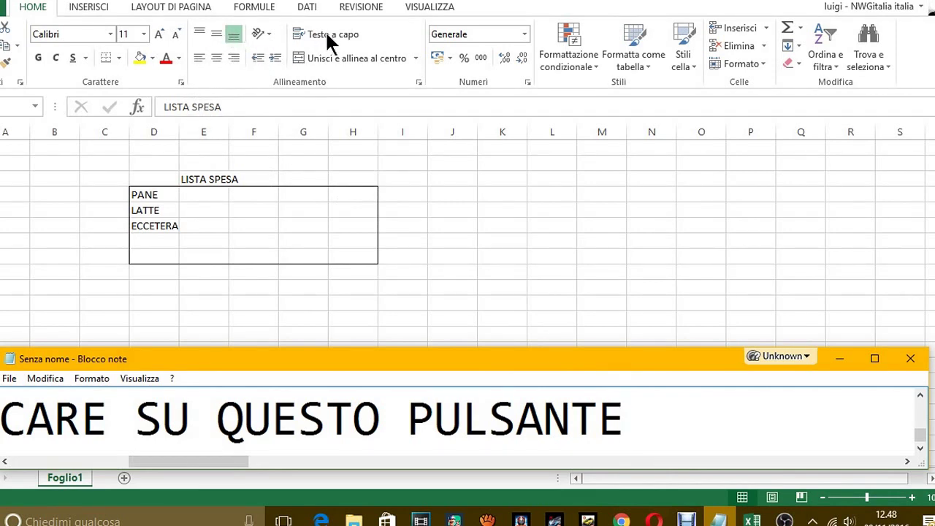
# - Merge and centre E2:G2 so LISTA SPESA spans the list, then bring Notepad forward
pyautogui.click(349, 52)
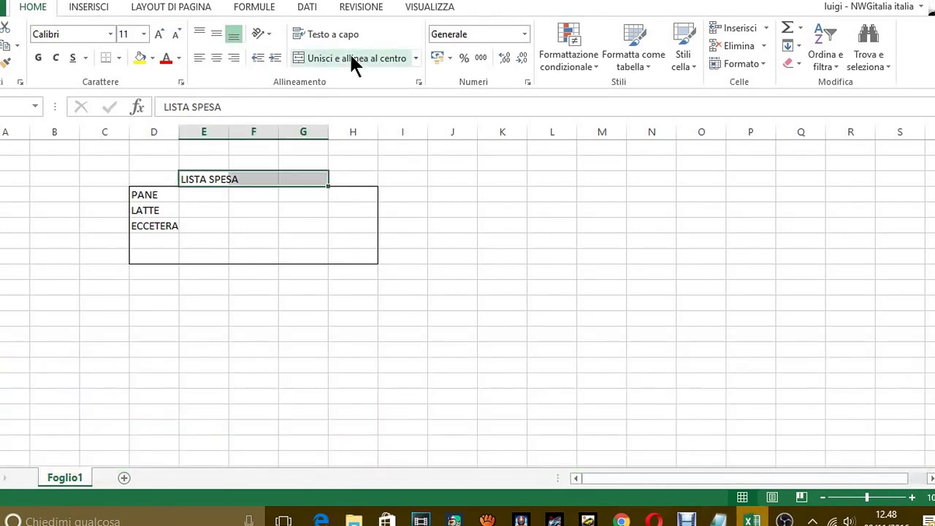
pyautogui.click(351, 56)
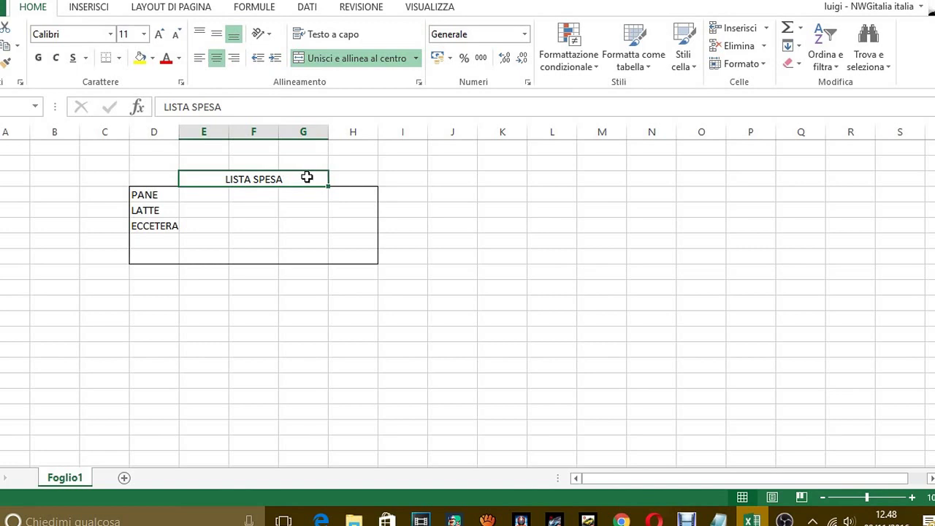
pyautogui.click(355, 177)
pyautogui.click(285, 178)
pyautogui.click(350, 180)
pyautogui.click(229, 180)
pyautogui.click(720, 520)
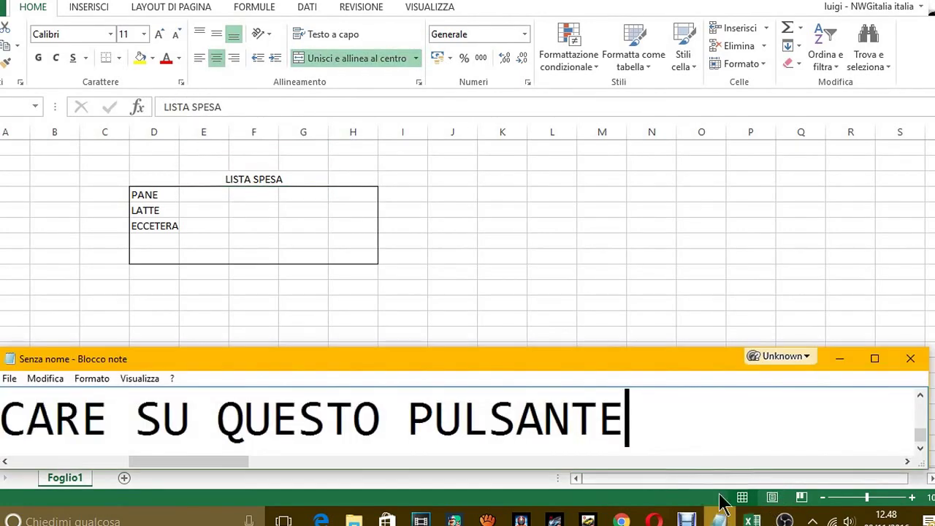
# - Replace the note with 'COME VEDI LE TRE CELLE SONO DIVENTATE UNA SOLA E CONTIENE LA PAROLA LISTA SPESA'
pyautogui.hotkey('ctrl', 'a')
pyautogui.press('BackSpace')
pyautogui.write('COM')
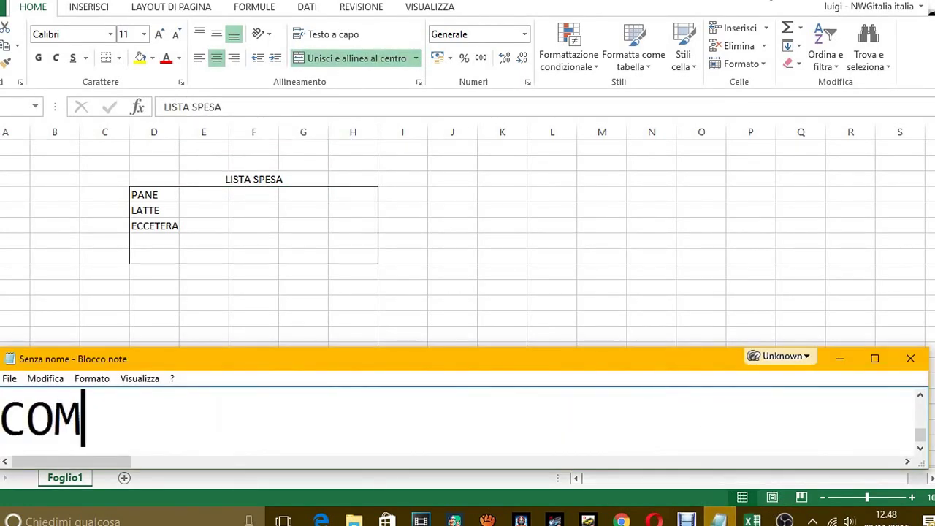
pyautogui.write('E VEDI ')
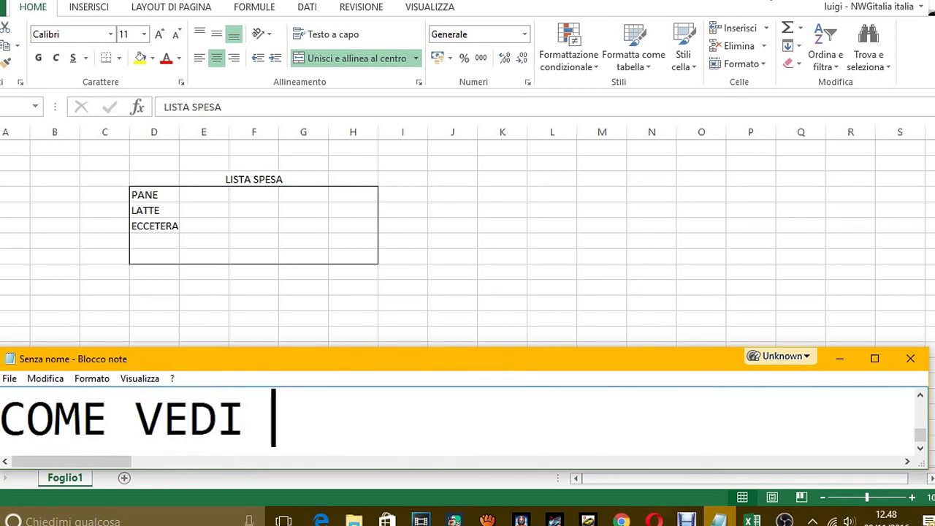
pyautogui.write('LE TRE CELL')
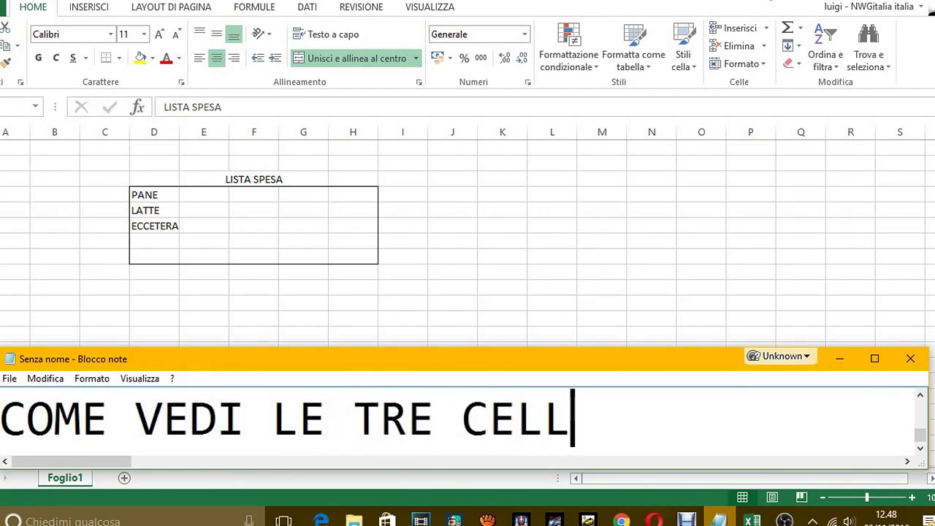
pyautogui.write('E SONO DIVENTAT')
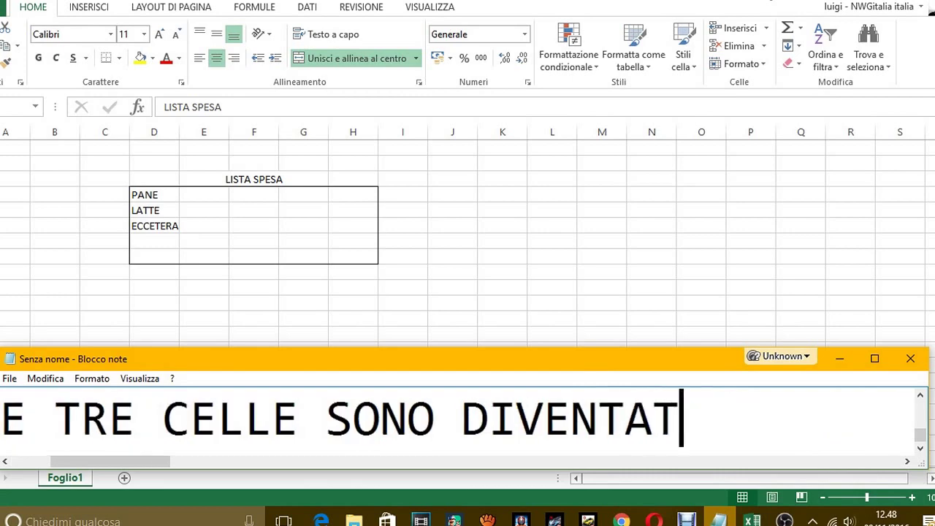
pyautogui.write('E UNA SOLA')
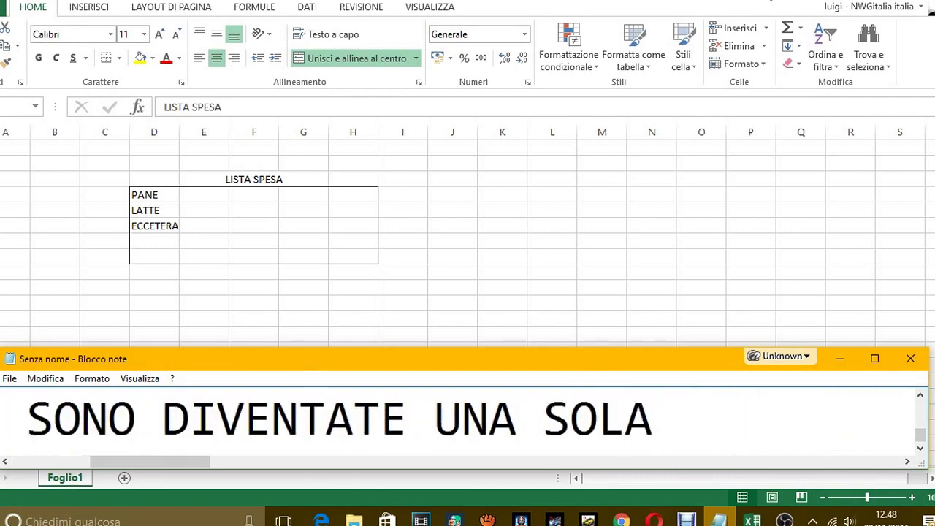
pyautogui.write(' E CONTE')
pyautogui.press('BackSpace')
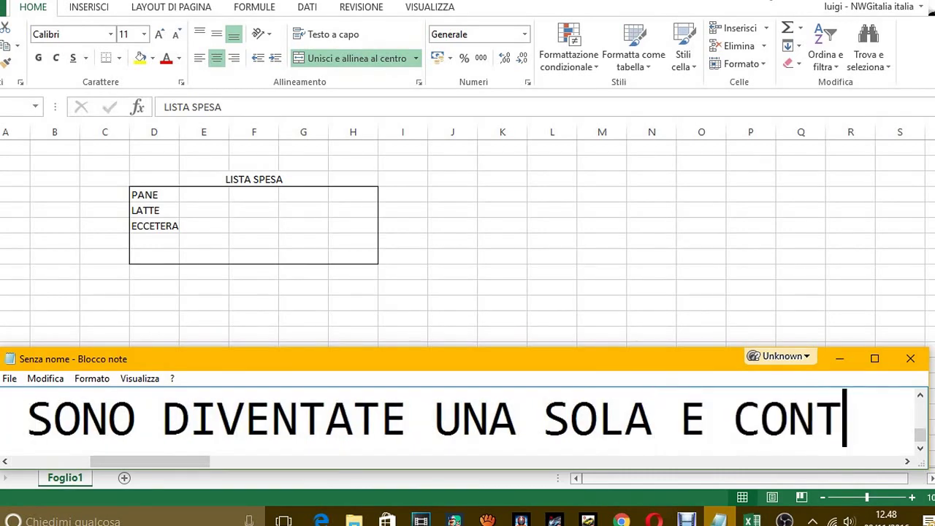
pyautogui.write('IENTE LA P')
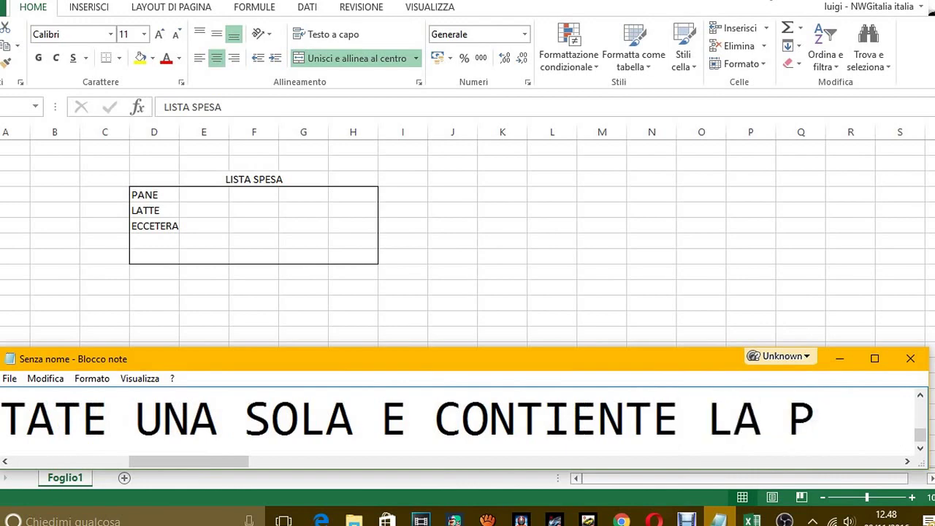
pyautogui.write('AROLA LIS')
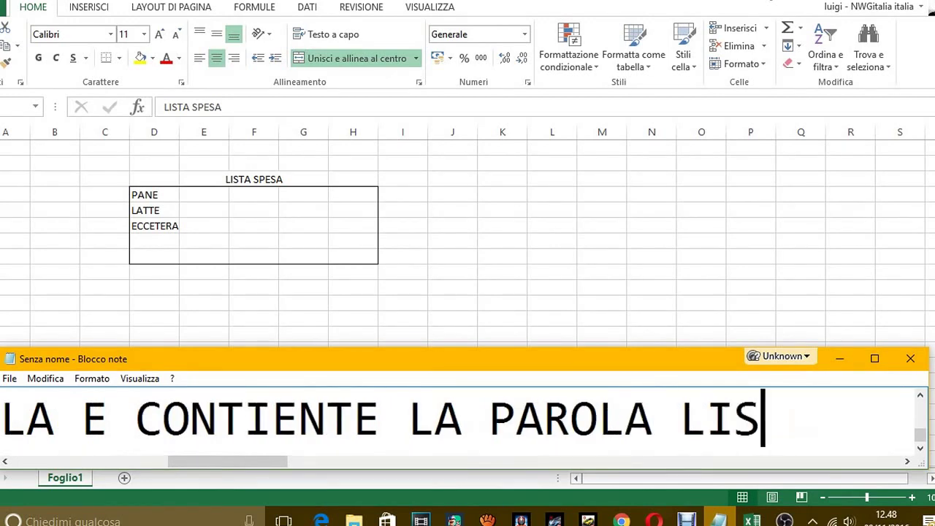
pyautogui.write('TA SPESA')
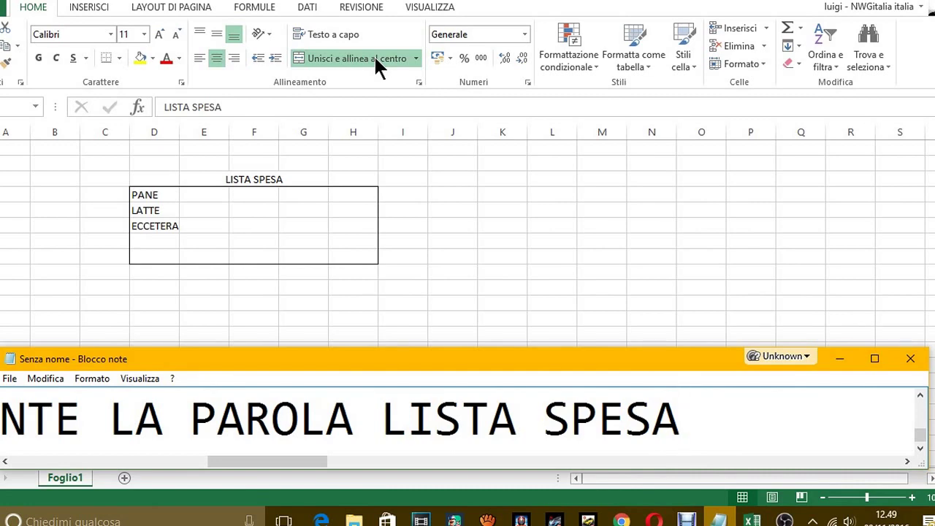
# - Add the line 'SE ADESSO METTO IL BORDO VEDIAMO UNA SOLA CELLA, VADO A FARLO.'
pyautogui.press('Return')
pyautogui.write('SE ADE')
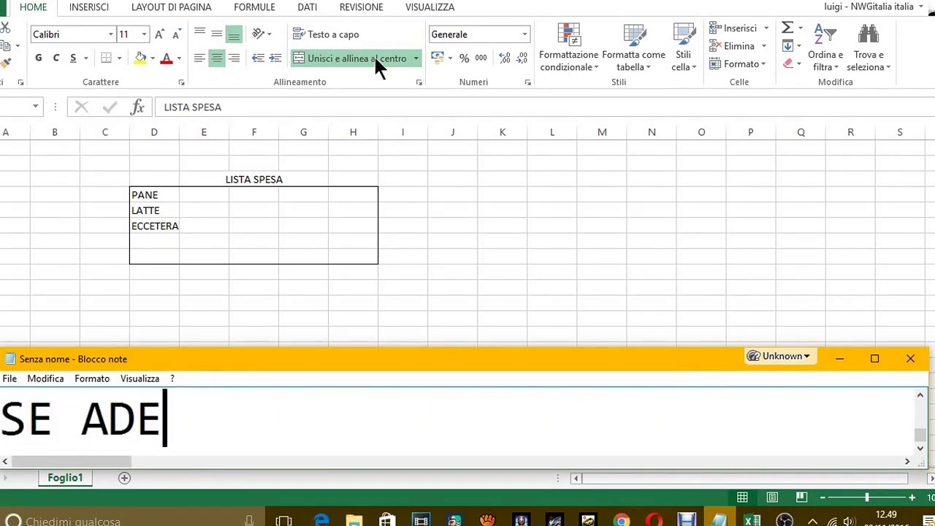
pyautogui.write('SSO METTO IL BO')
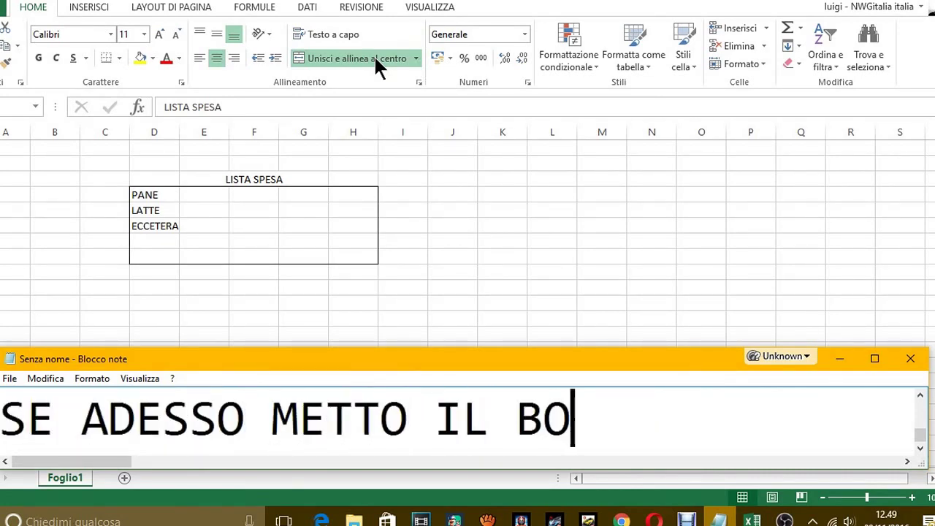
pyautogui.write('RDO VEDI')
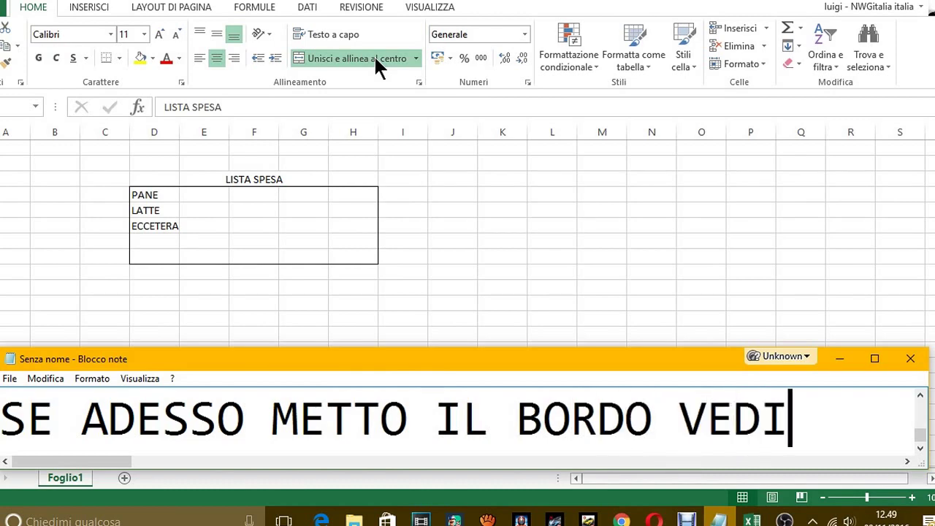
pyautogui.write('AMO UNA SOLA C')
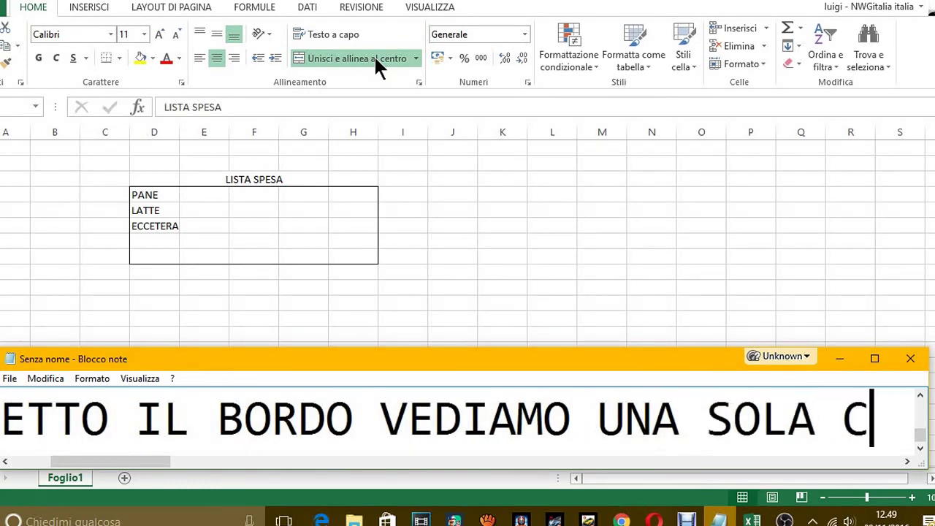
pyautogui.write('ELLA, V')
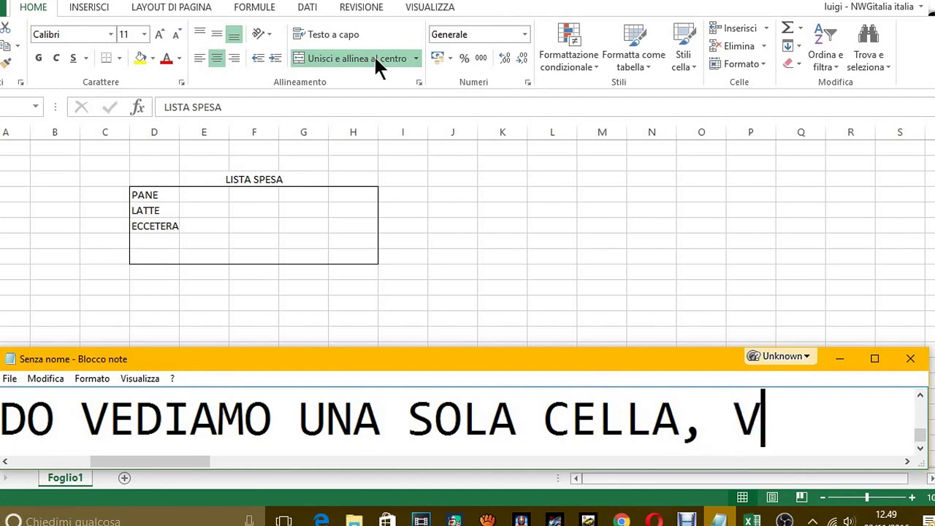
pyautogui.write('D')
pyautogui.press('BackSpace')
pyautogui.write('ADO A FARL')
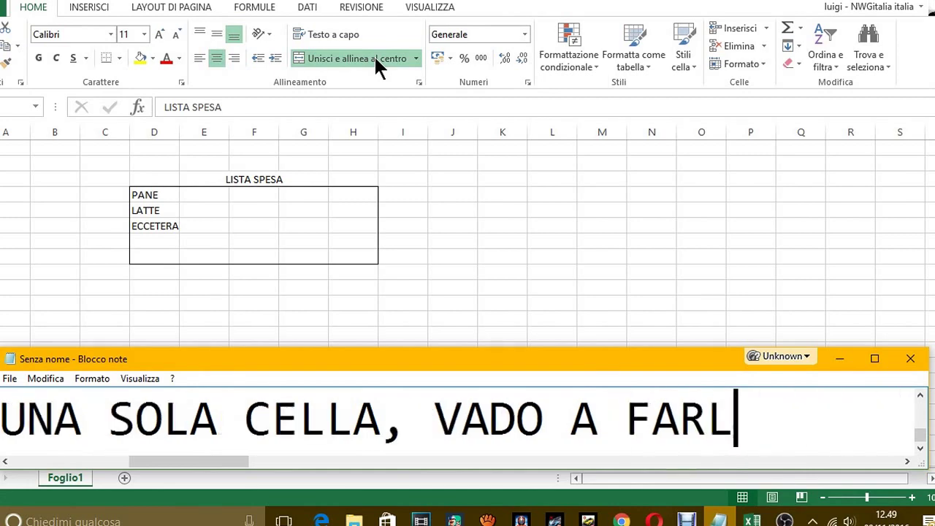
pyautogui.write('O.')
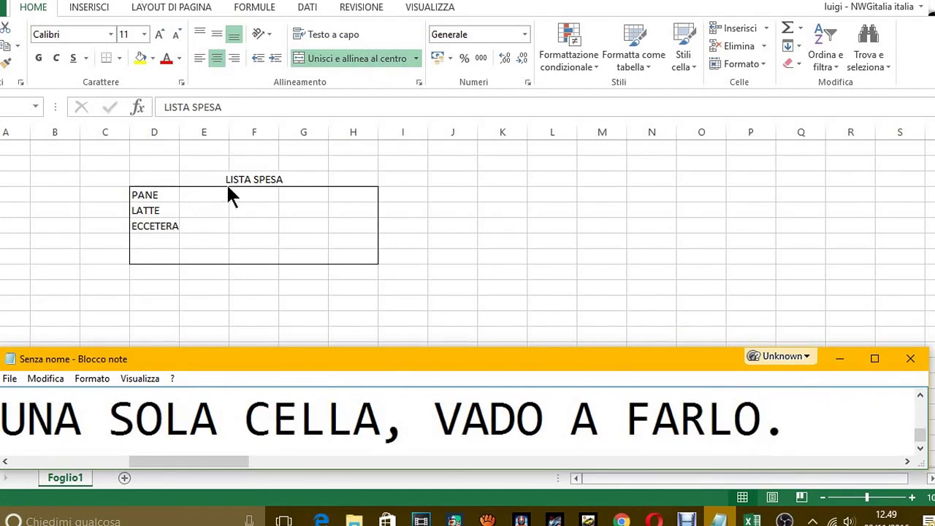
# - Apply a Bordato outline border to the merged LISTA SPESA cell through Formato celle
pyautogui.click(243, 180)
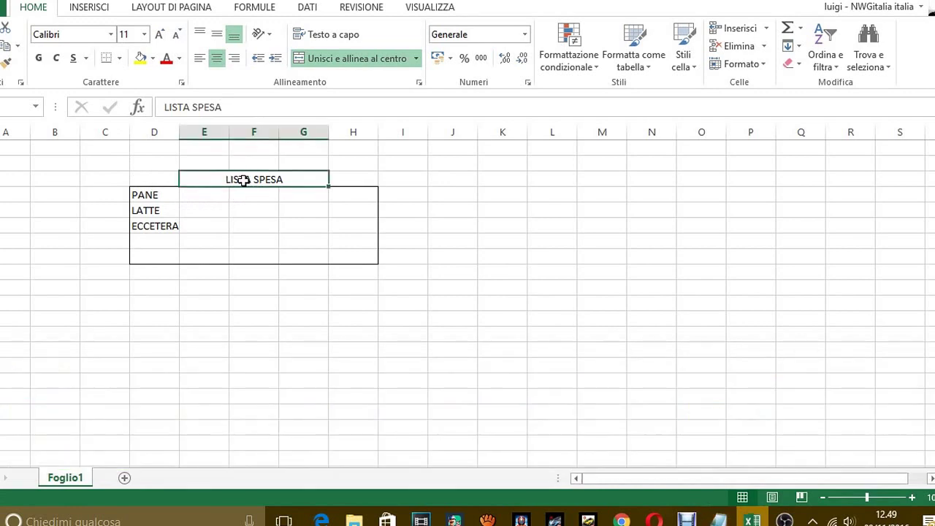
pyautogui.rightClick(248, 181)
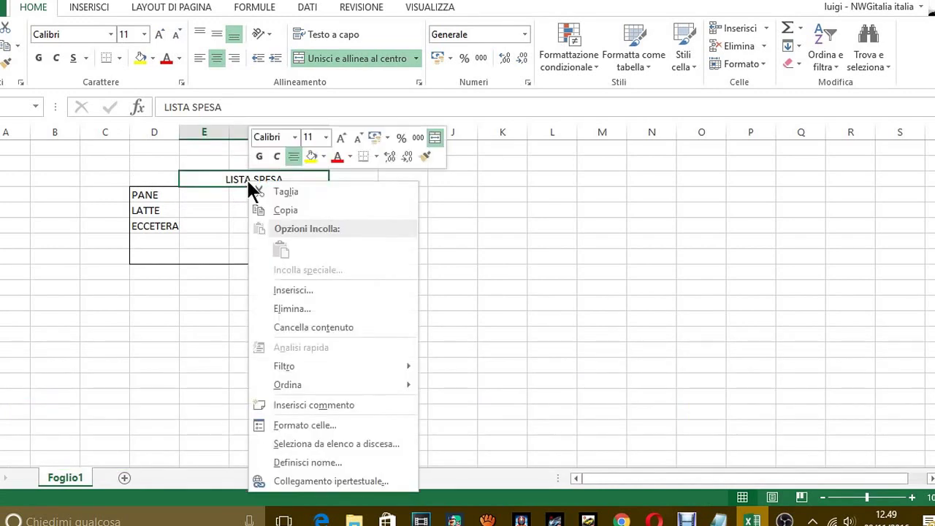
pyautogui.click(303, 424)
pyautogui.click(312, 232)
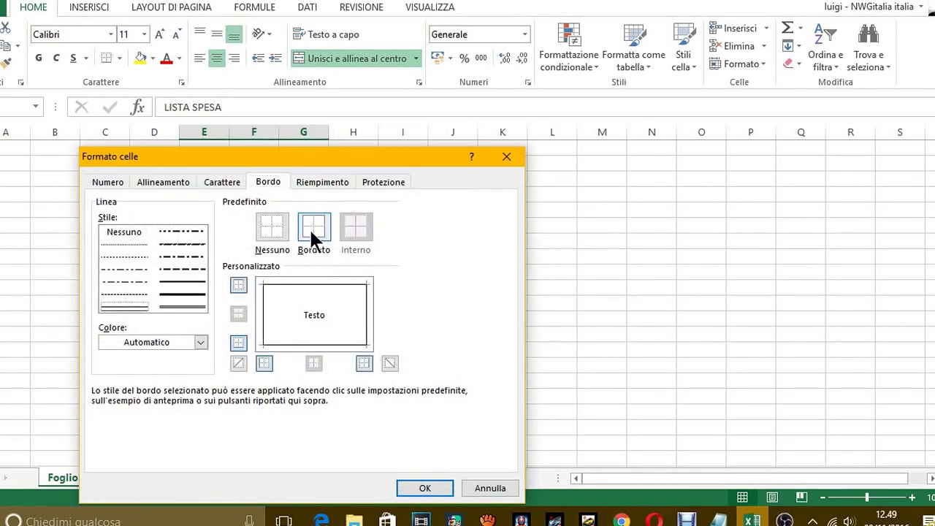
pyautogui.click(442, 487)
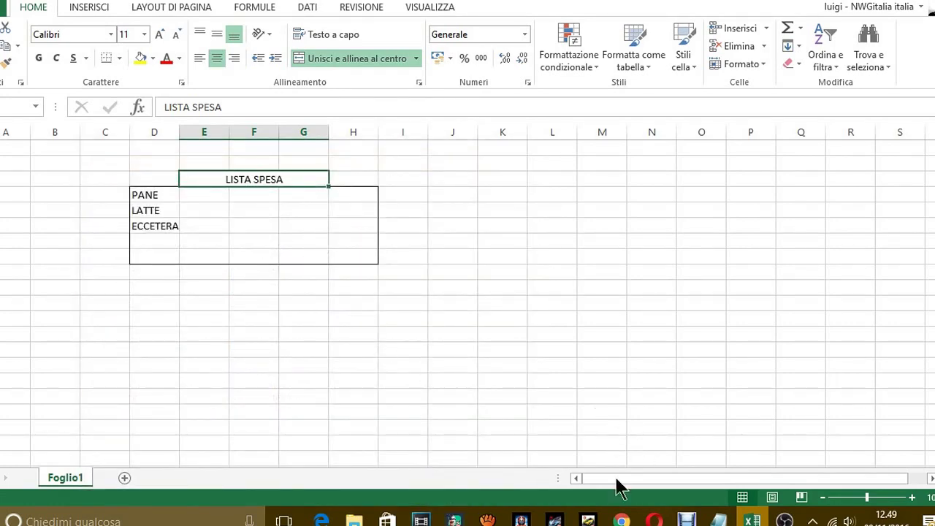
pyautogui.click(375, 179)
pyautogui.click(251, 179)
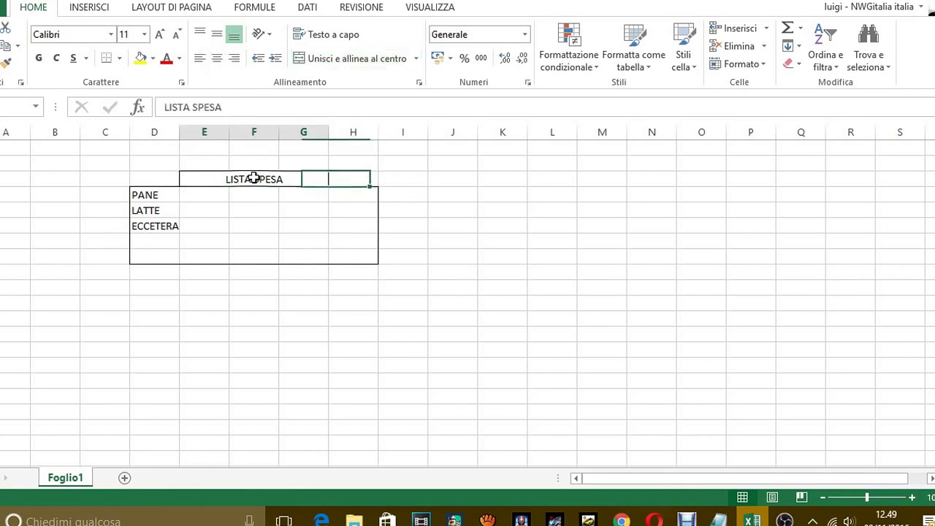
pyautogui.click(341, 180)
pyautogui.click(299, 178)
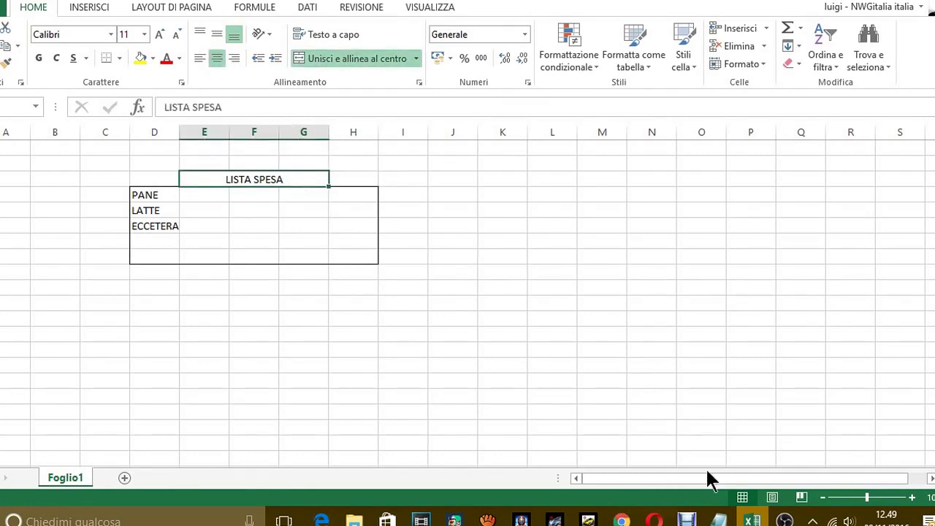
# - Rewrite the note: 'COME VEDI LA CELLA è UNA SOLA, E QUESTO COMANDO CI HA CONSENTITO DI UNIRE LE CELLE E ABBELLIRE LA LISTA.'
pyautogui.click(720, 519)
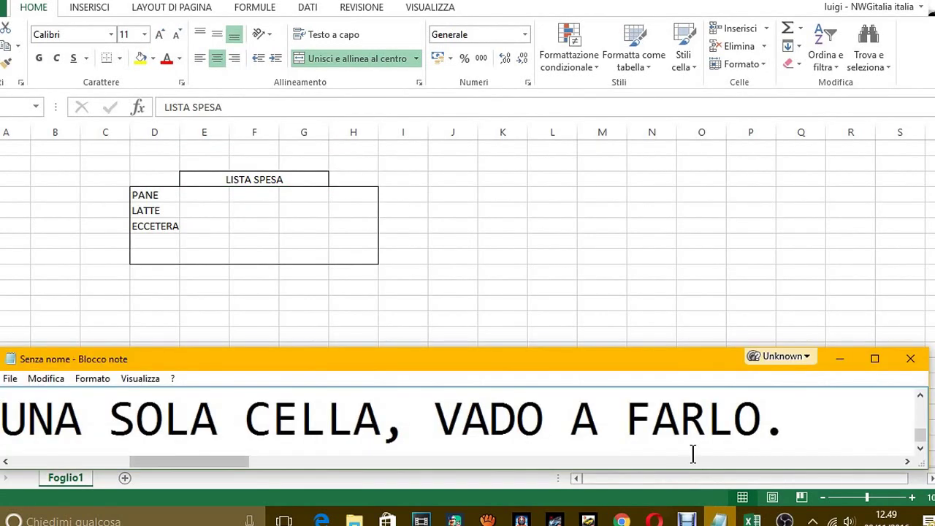
pyautogui.hotkey('ctrl', 'a')
pyautogui.press('BackSpace')
pyautogui.write('COME ')
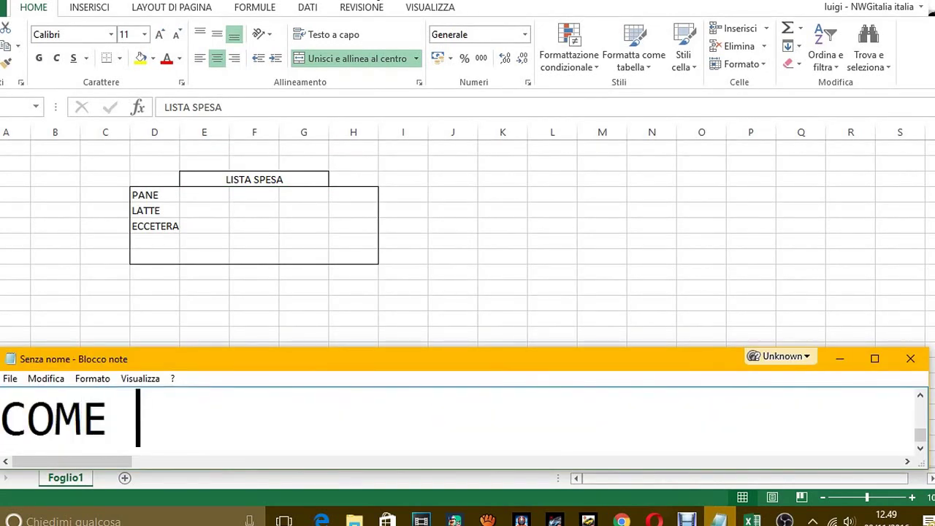
pyautogui.write('VEDI LA CELLA è U')
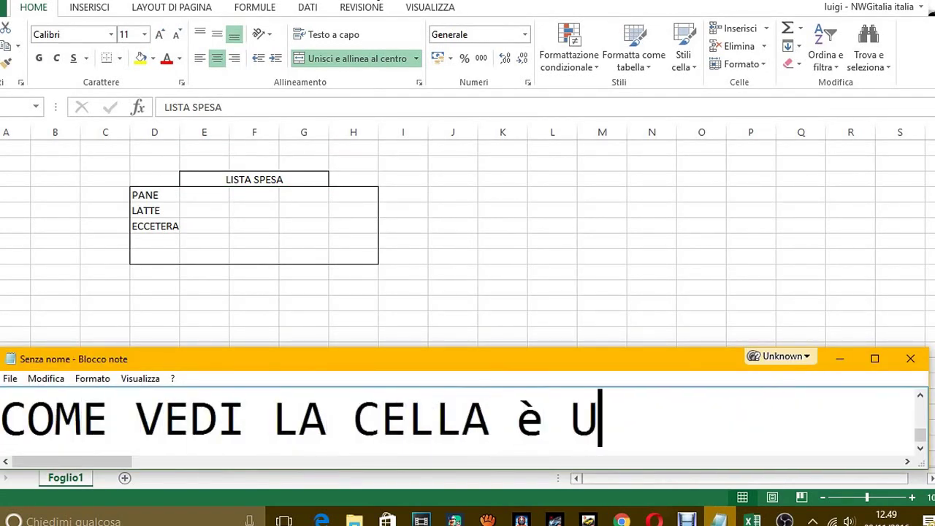
pyautogui.write('NA SOLA')
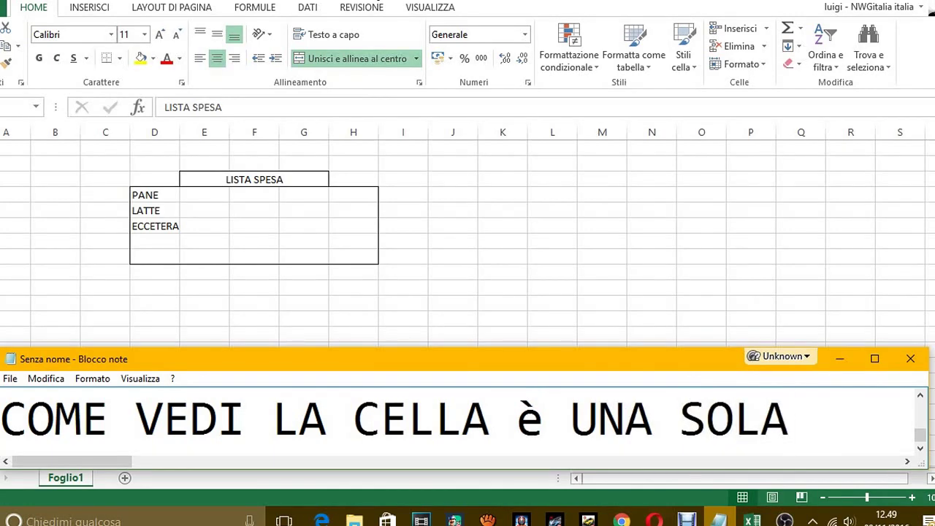
pyautogui.write(', ')
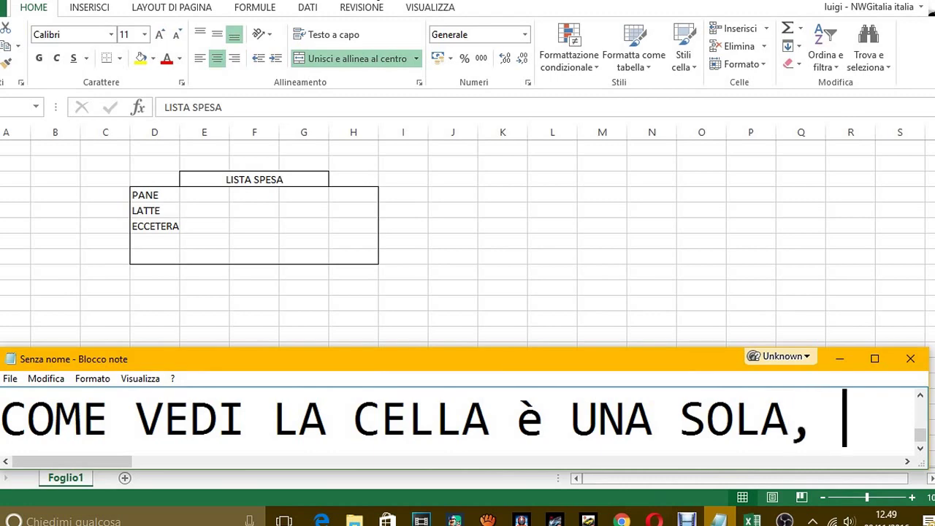
pyautogui.write('E QUESTO ')
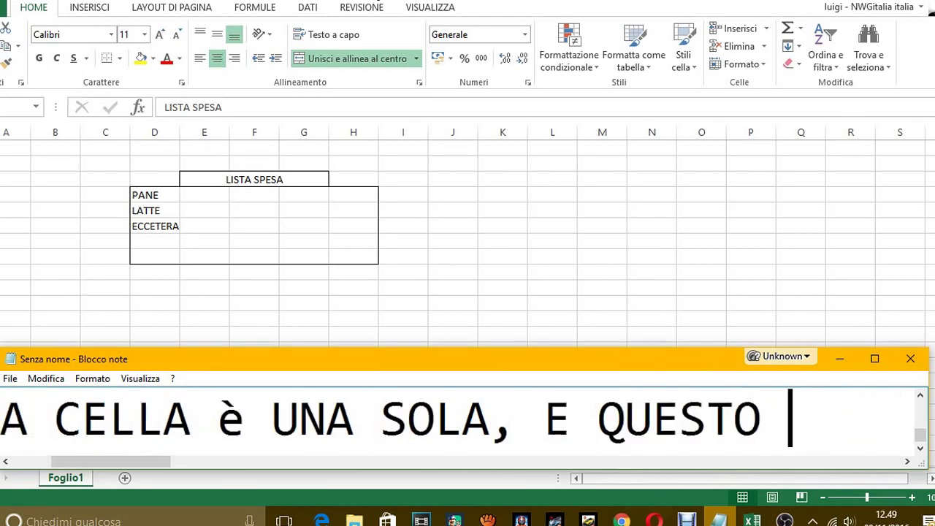
pyautogui.write('COMANDO CI')
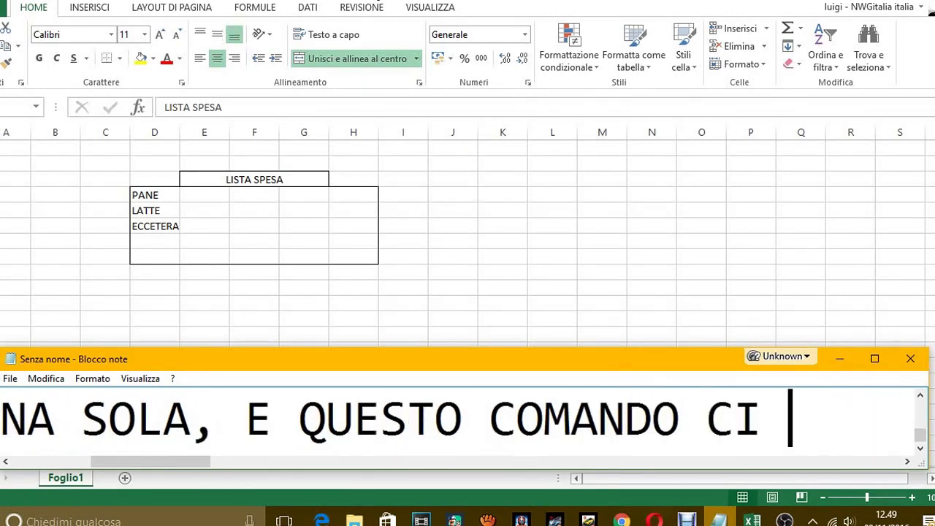
pyautogui.write(' HA')
pyautogui.press('Return')
pyautogui.write('CON')
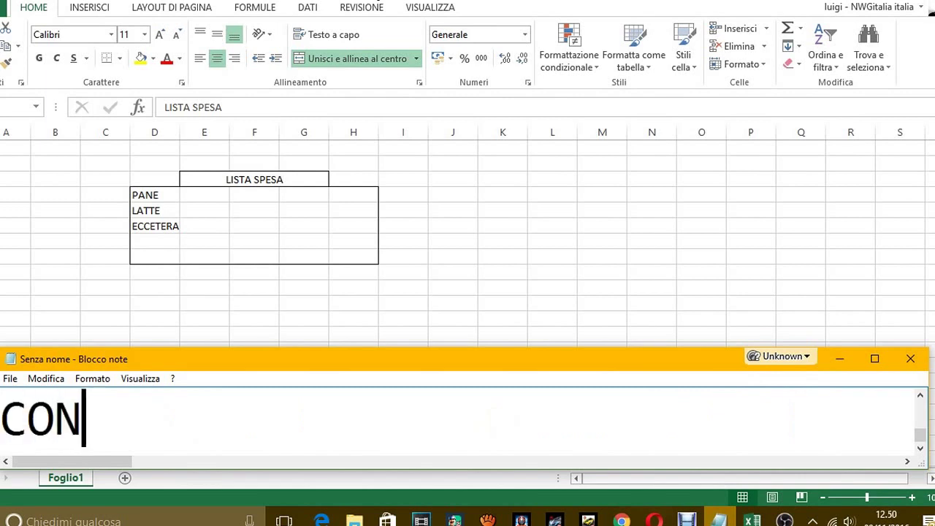
pyautogui.write('SENTITO D')
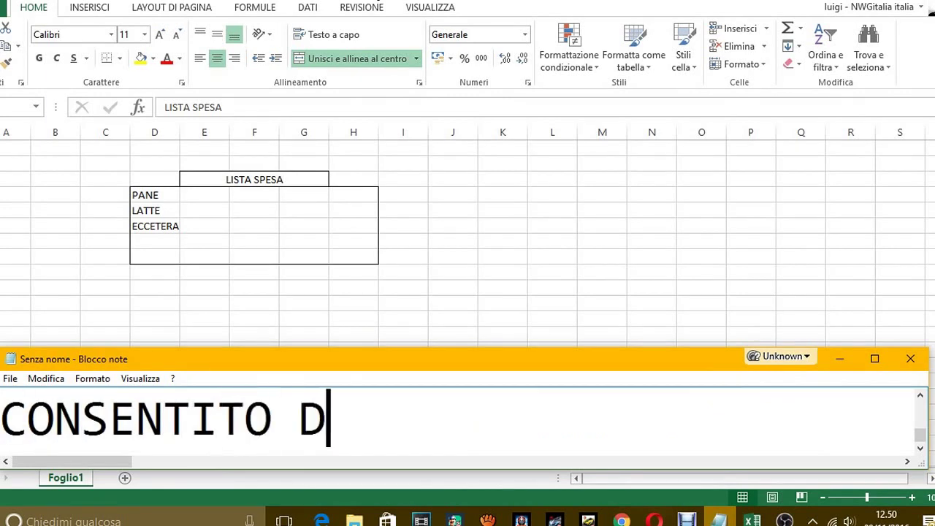
pyautogui.write('I UNIRE LE')
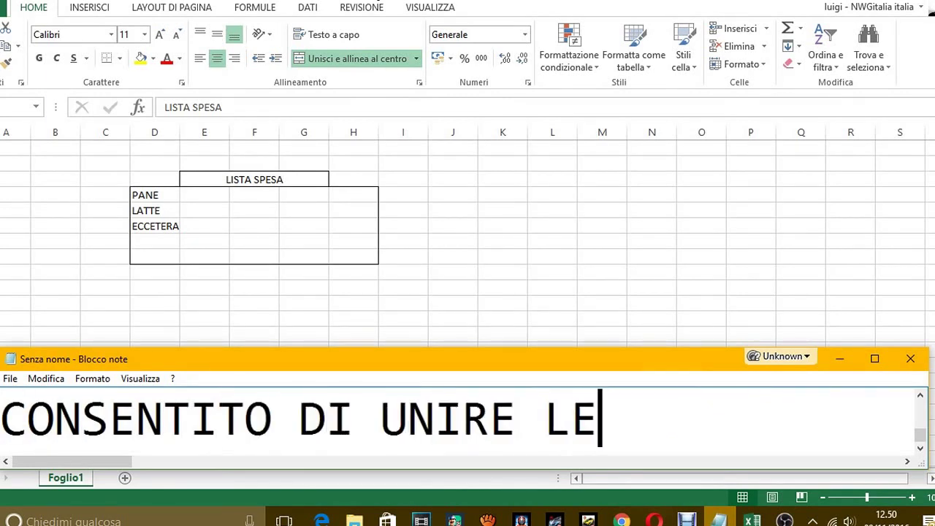
pyautogui.write(' CELLE E ABB')
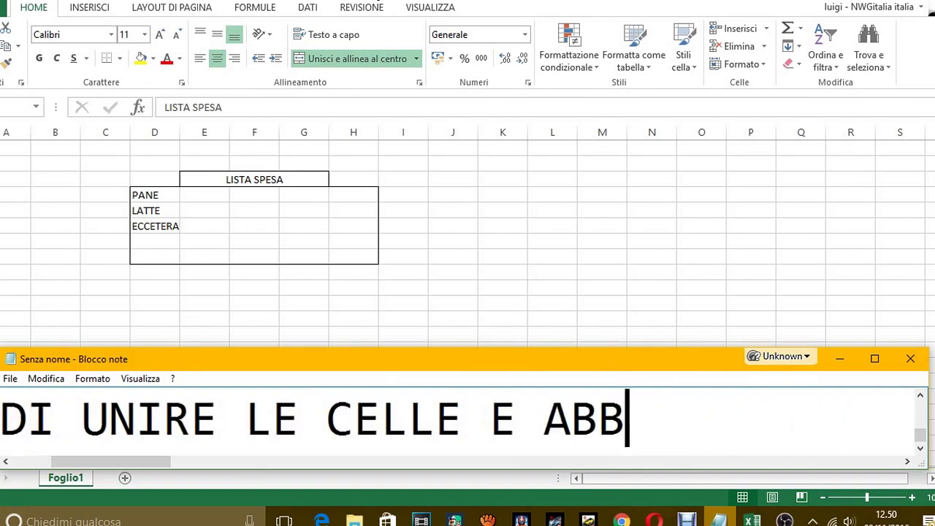
pyautogui.write('ELLIRE')
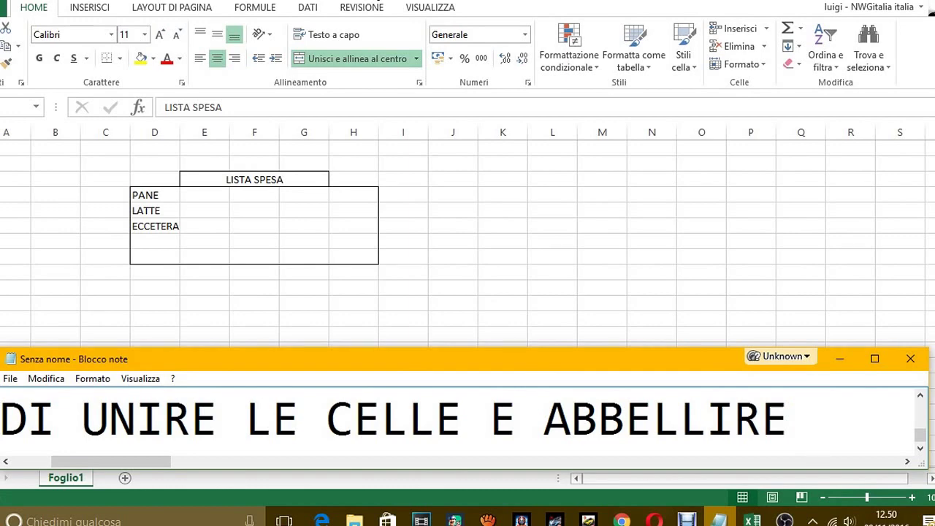
pyautogui.write(' LA LISTA')
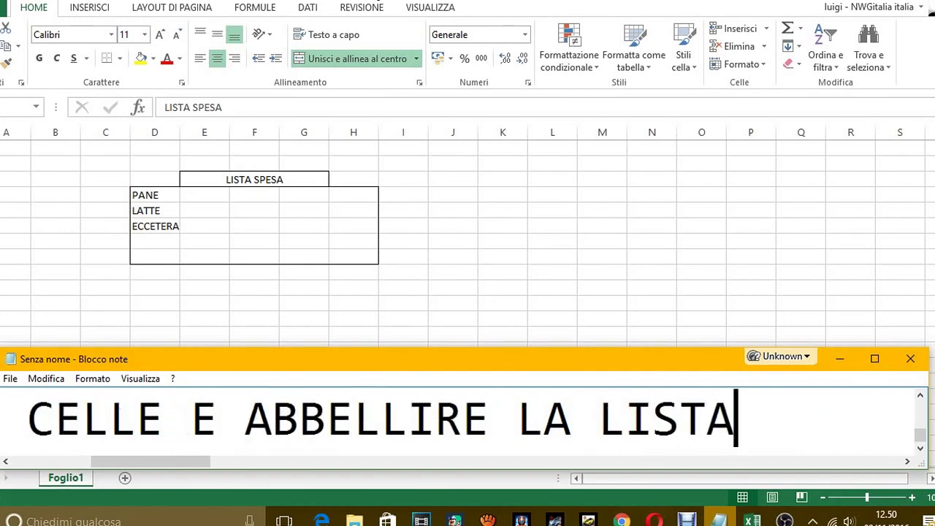
pyautogui.write('.')
# - Add 'QUESTO è SOLO UN PICCOLO ESEMPIO, MA IL COMANDO PUO SERVIRE IN TANTI ALTRI FOGLI…' and switch back to Excel
pyautogui.press('Return')
pyautogui.write('QUEST')
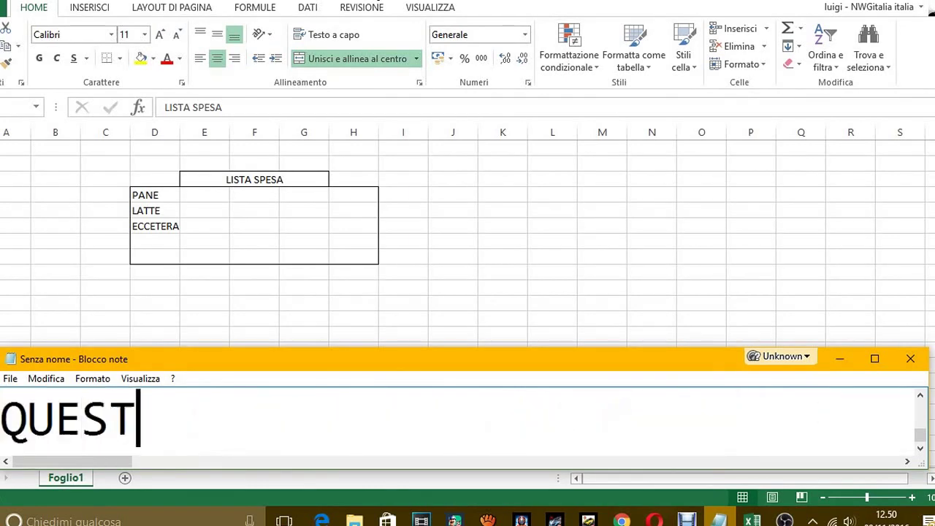
pyautogui.write('O è SOLO ')
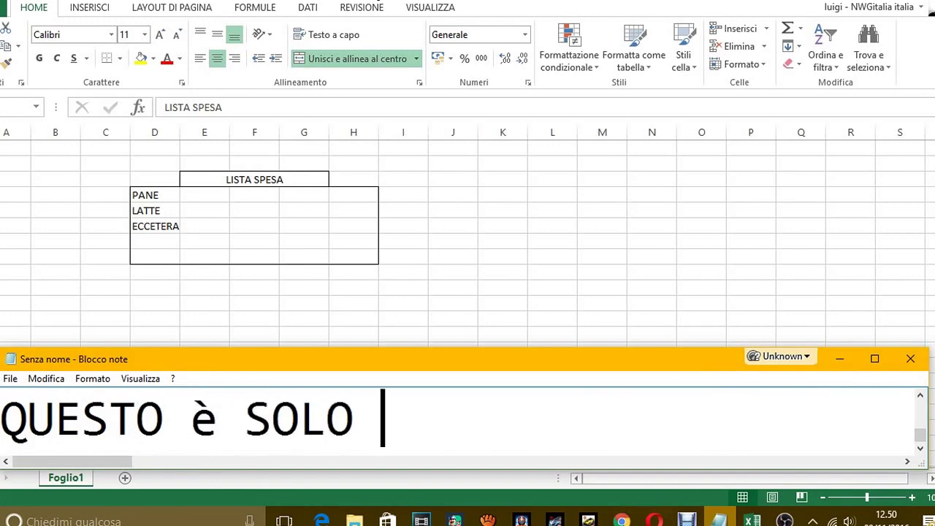
pyautogui.write(' UN PICCOLO E')
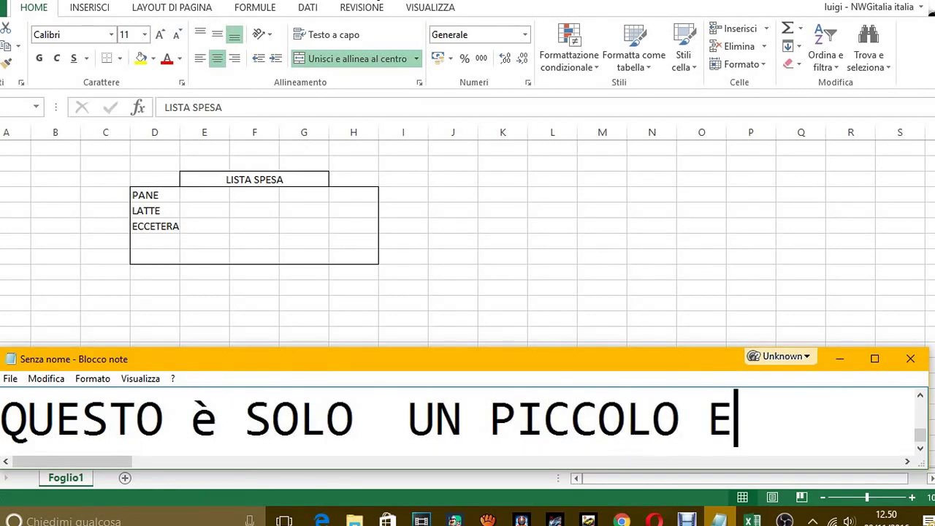
pyautogui.write('SEMPIO, MA ')
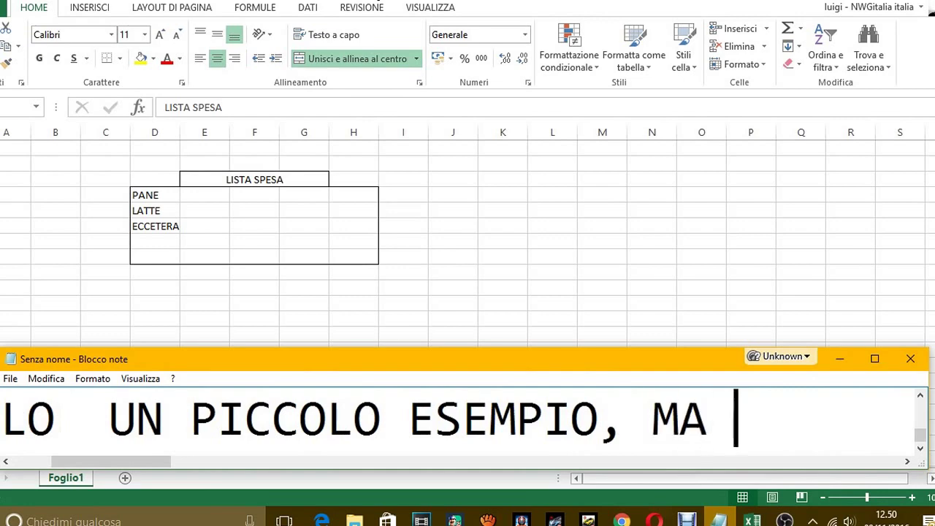
pyautogui.write('IL COMANDO PU')
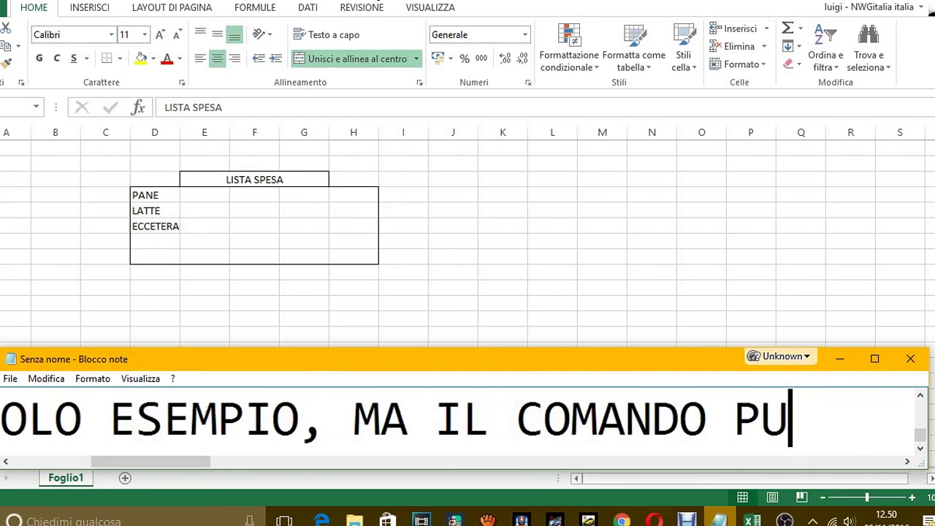
pyautogui.write('O SERVIRE IN ')
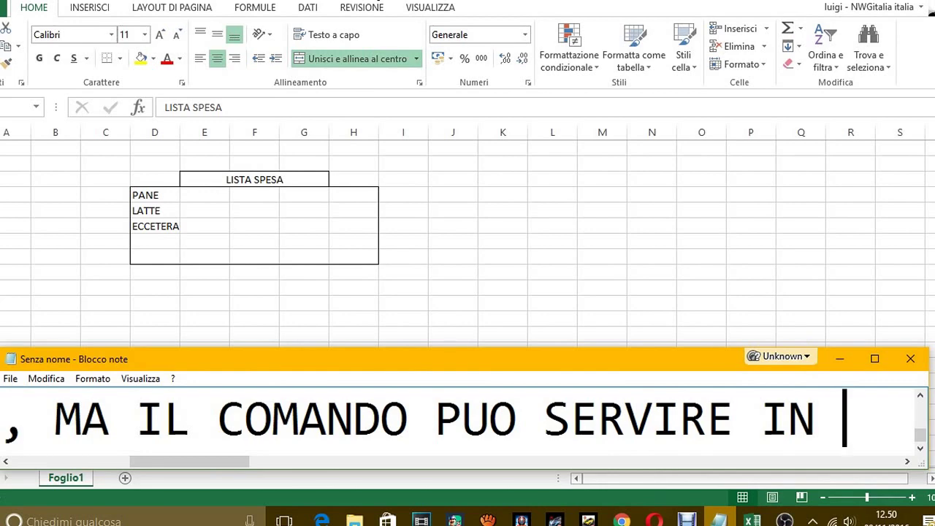
pyautogui.write('TANT')
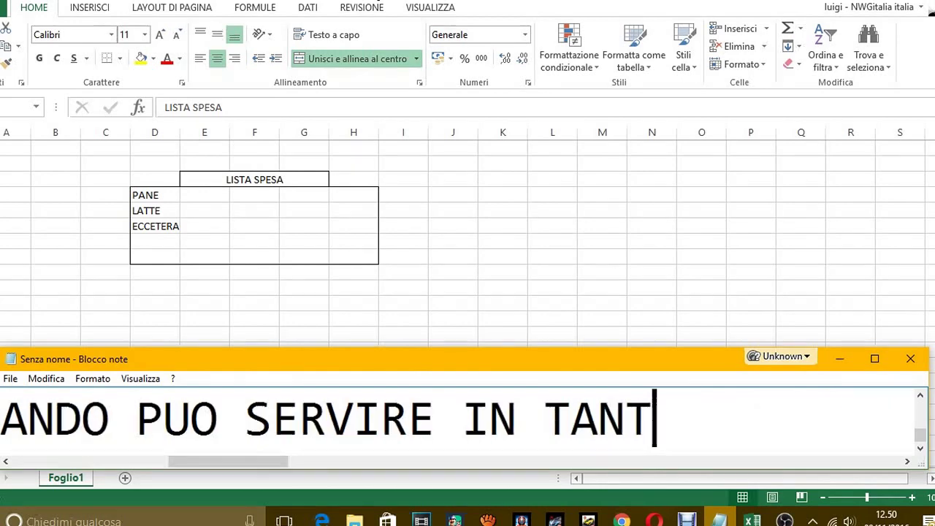
pyautogui.write('I ALTRI FOG')
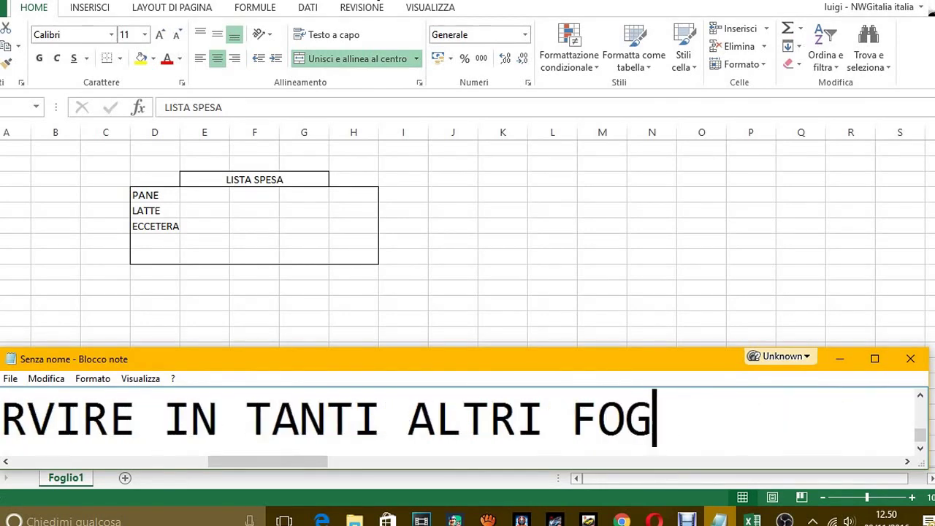
pyautogui.write('LI E LAVORI ')
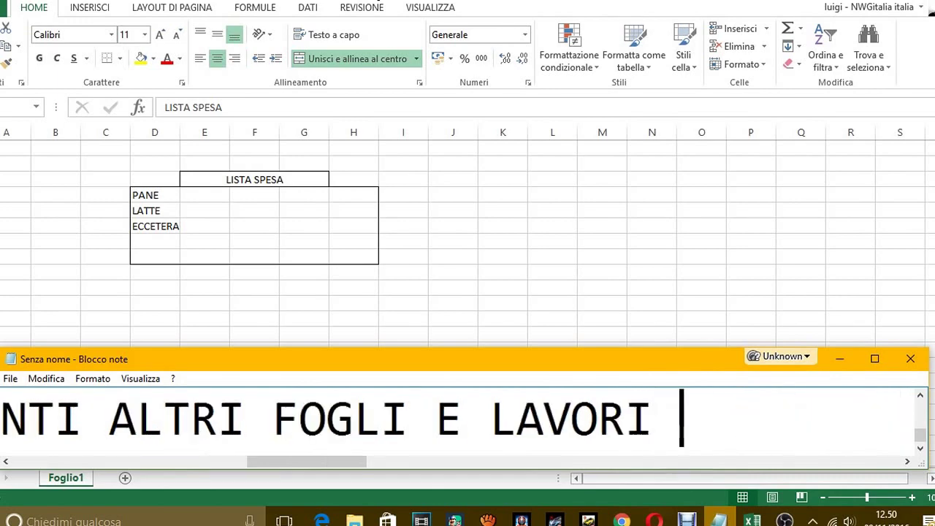
pyautogui.write('UTILI')
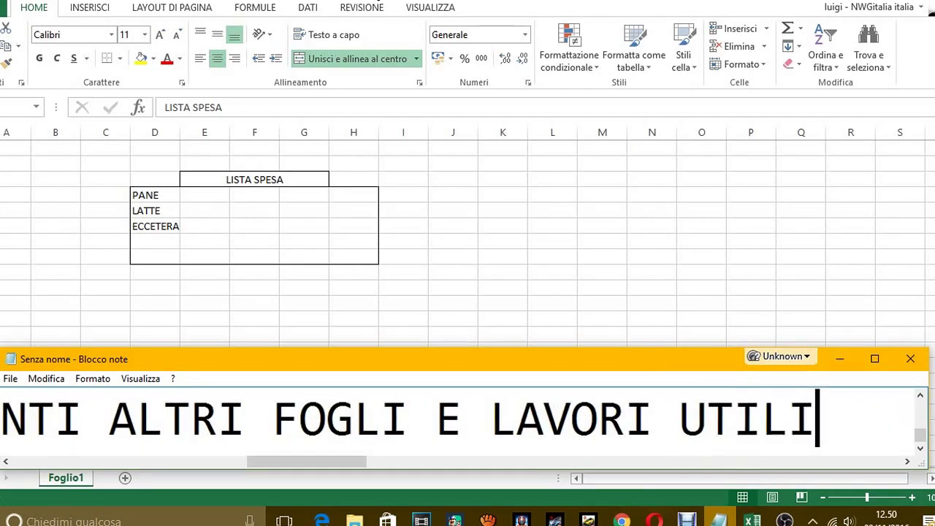
pyautogui.write('.')
pyautogui.press('Return')
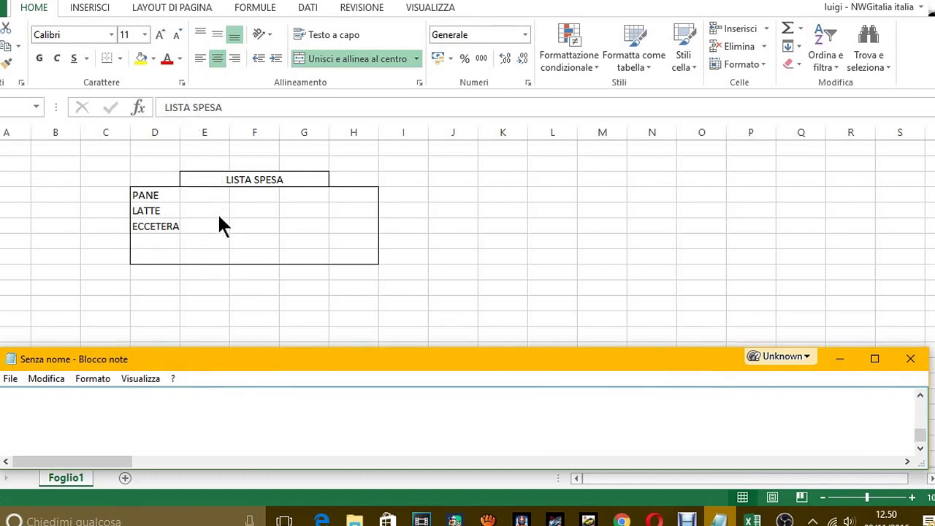
pyautogui.hotkey('alt', 'Tab')
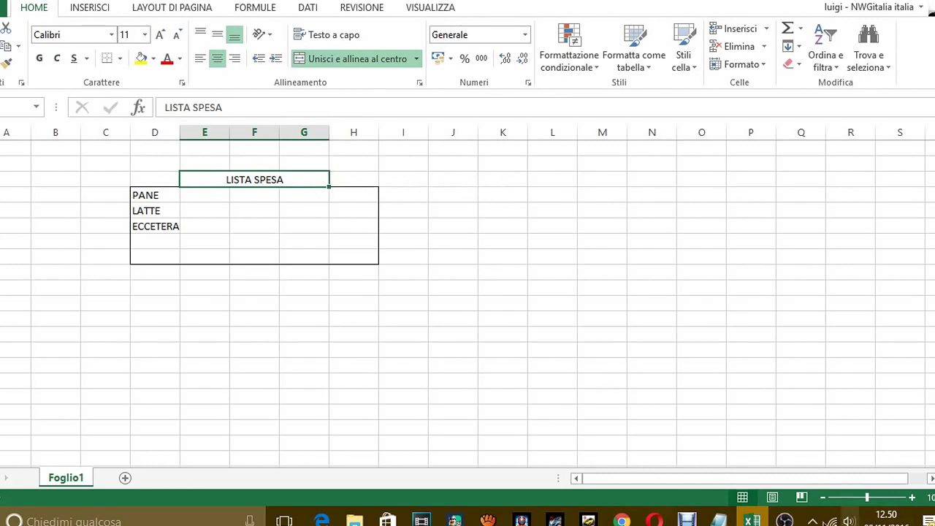
pyautogui.click(733, 515)
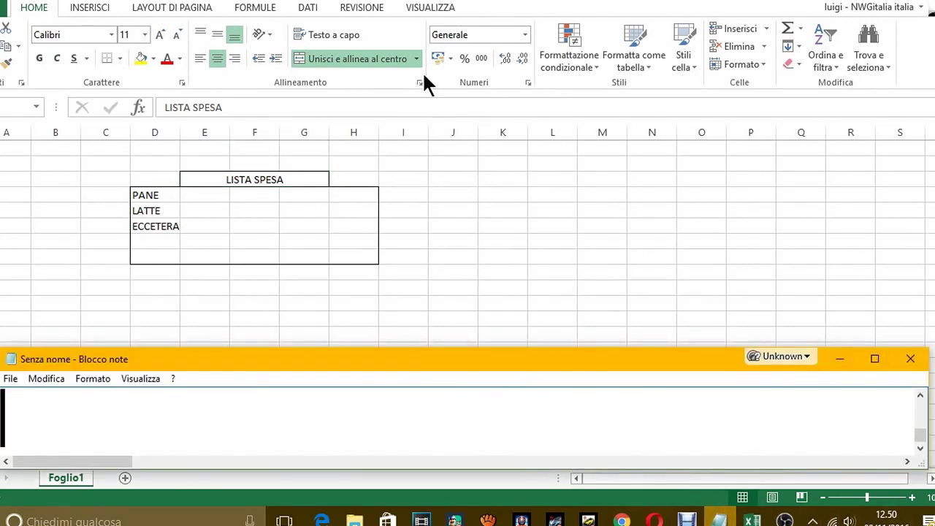
pyautogui.write('FACCIO UJN A')
pyautogui.press('BackSpace')
pyautogui.write('O ')
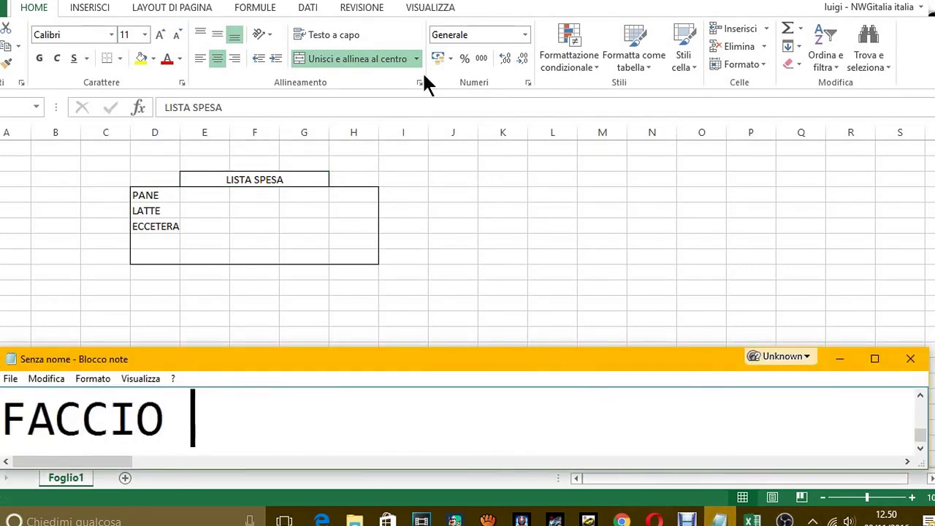
pyautogui.write('UJN A')
pyautogui.press('BackSpace')
pyautogui.press('BackSpace')
pyautogui.press('BackSpace')
pyautogui.press('BackSpace')
pyautogui.write('N ')
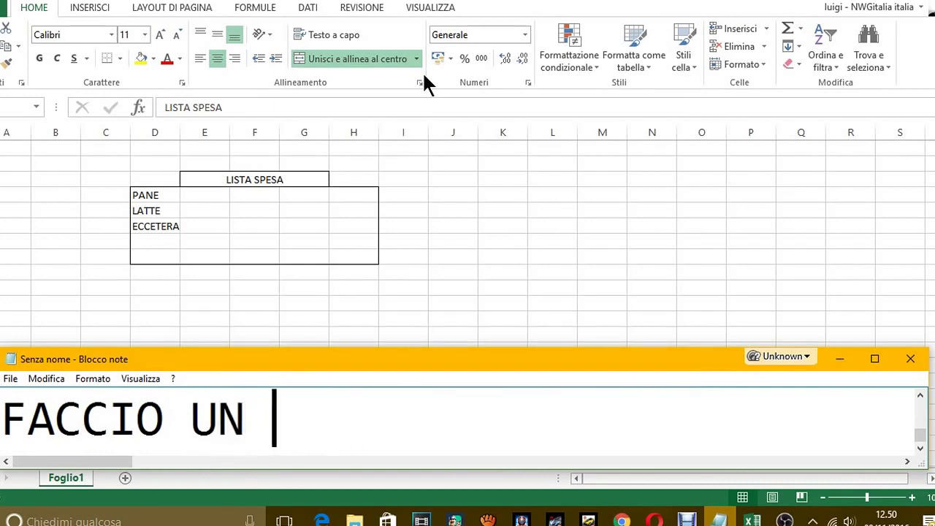
pyautogui.write('ALTRO ESEMPIO ')
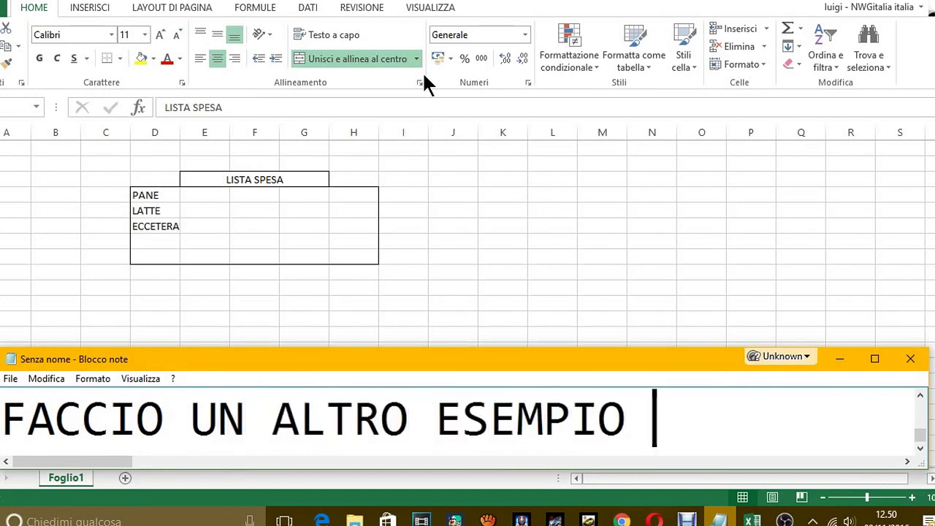
pyautogui.write('VELOCE')
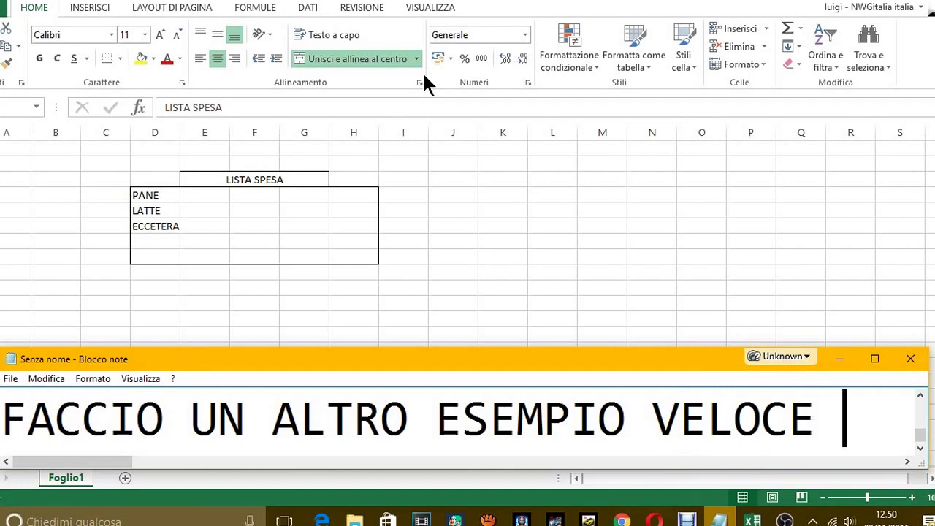
pyautogui.hotkey('alt', 'Tab')
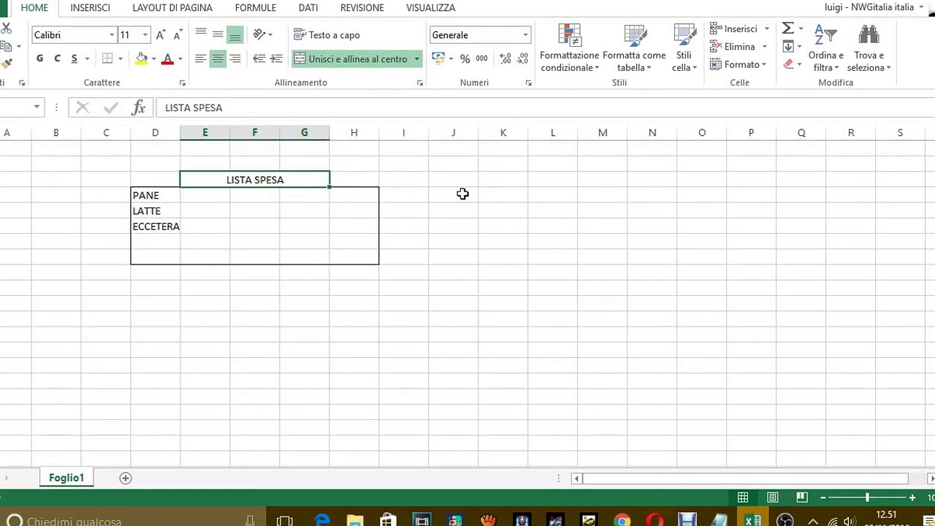
# - Give the six-row block in columns J to O a Bordato outline border
pyautogui.moveTo(461, 194); pyautogui.dragTo(714, 280)
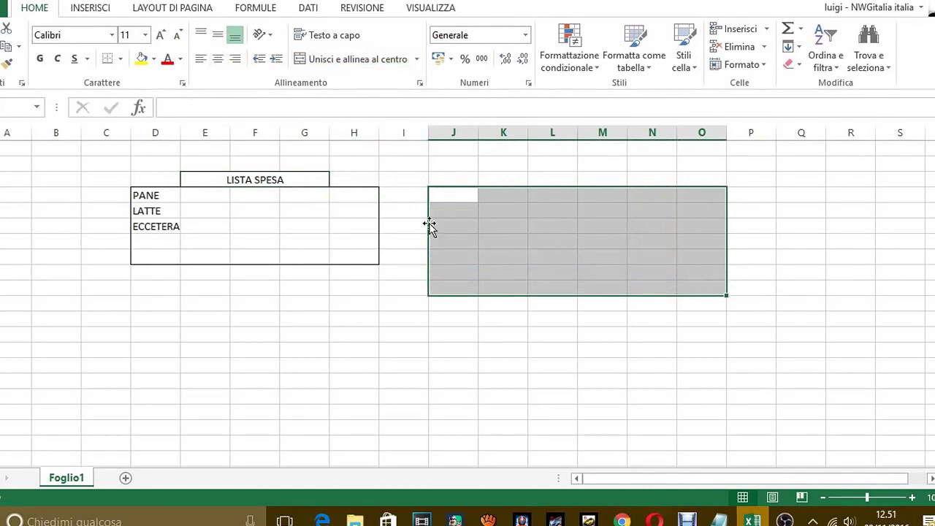
pyautogui.rightClick(472, 264)
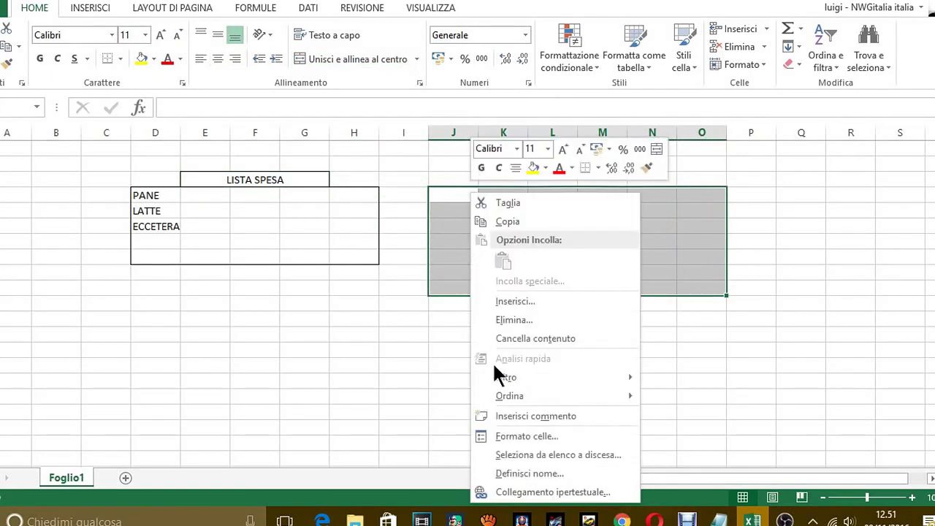
pyautogui.click(544, 441)
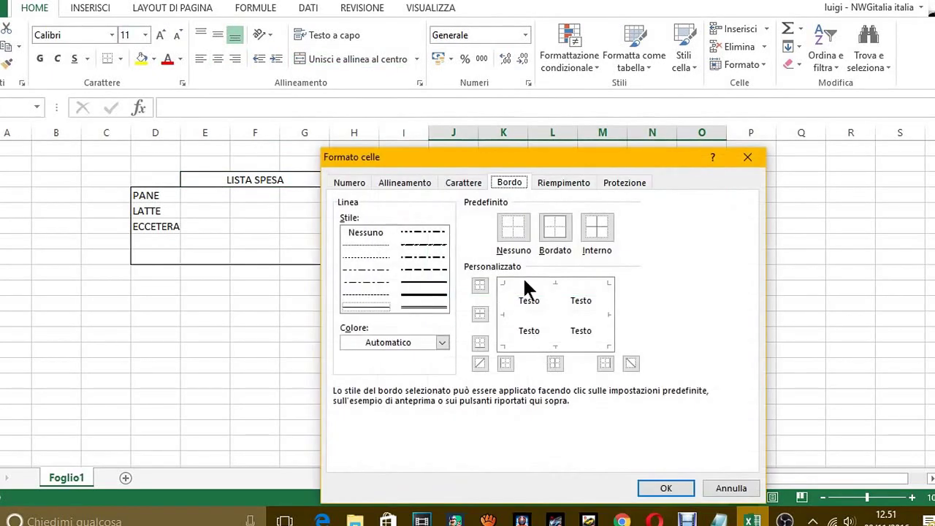
pyautogui.click(553, 228)
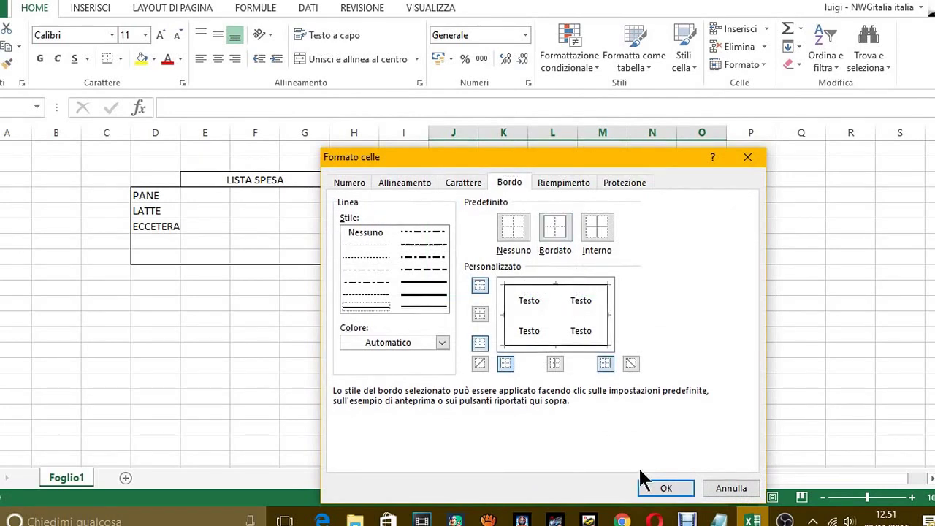
pyautogui.click(660, 488)
pyautogui.click(570, 243)
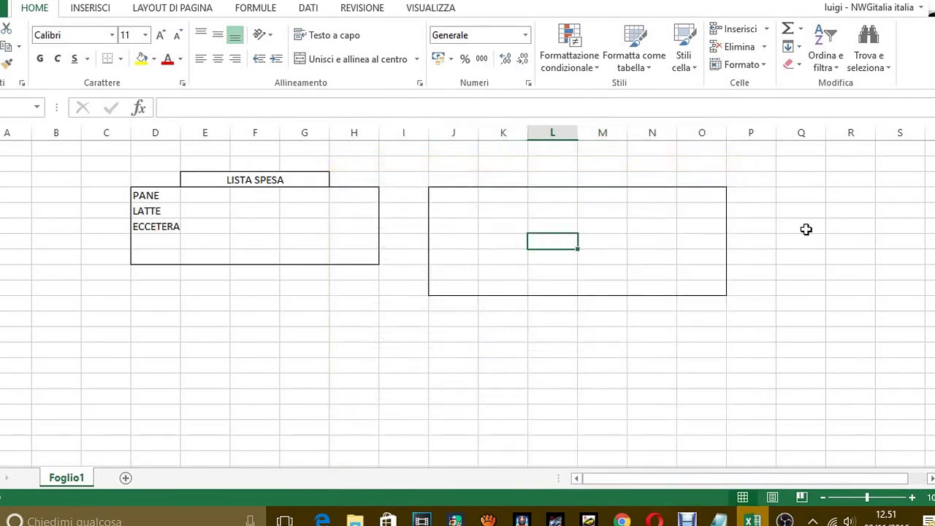
# - Enter 'DICIAMO CHE QUI DENTRO HO TANTE TABELLE COME A FIANCO PER ESEMPIO' in J4 inside the box
pyautogui.click(511, 225)
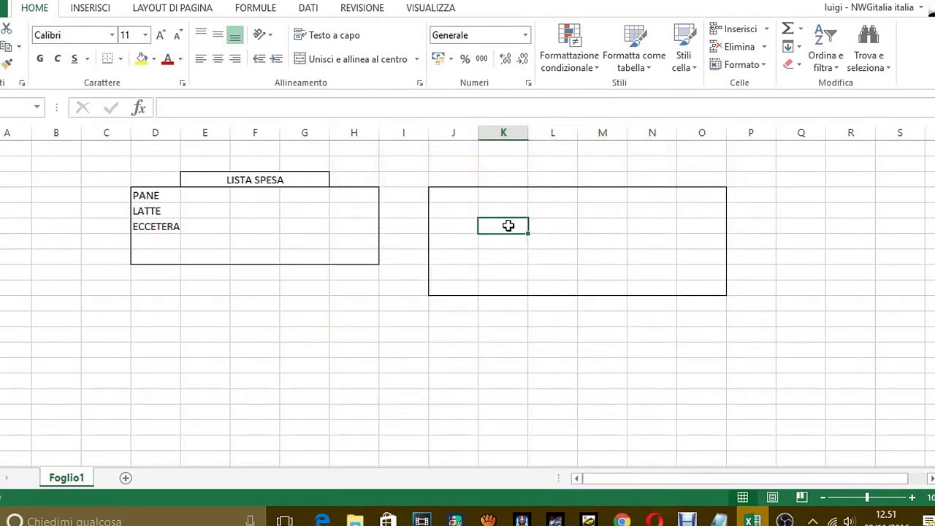
pyautogui.click(458, 227)
pyautogui.write('DICIA')
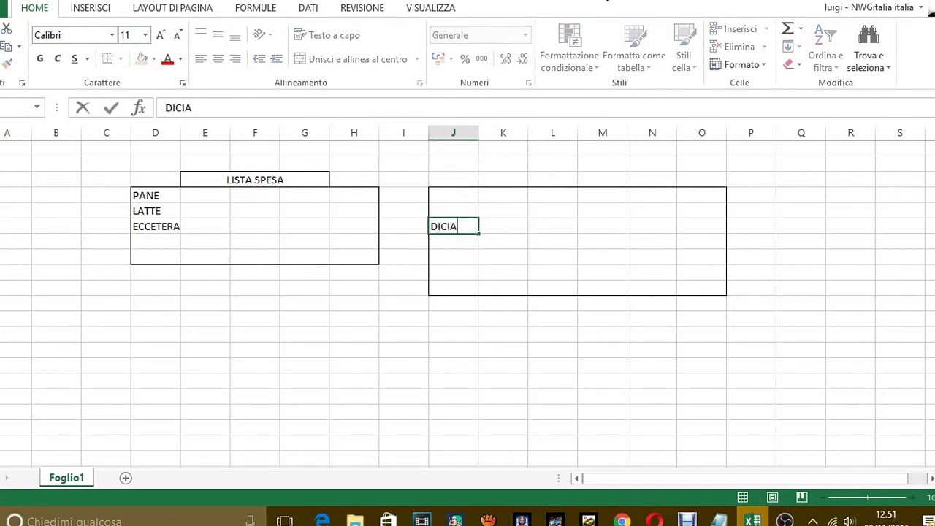
pyautogui.write('MO CHEQUEI')
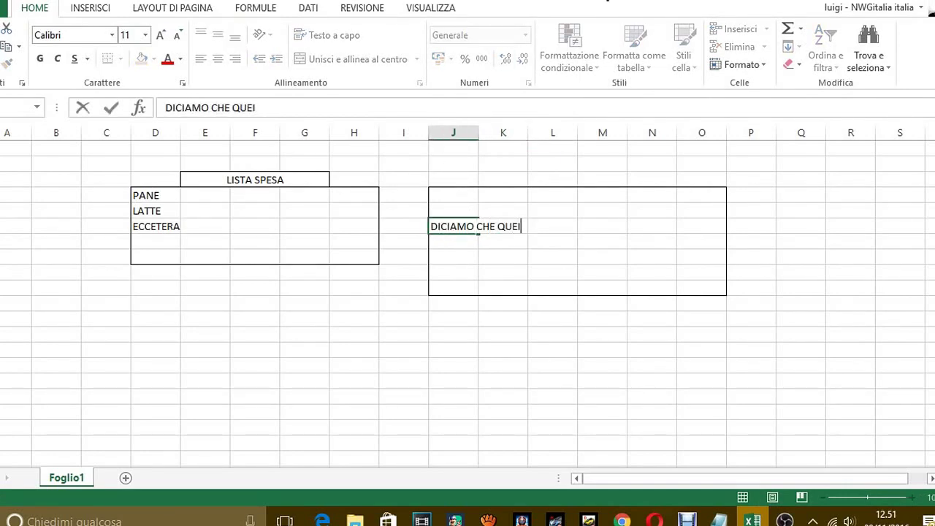
pyautogui.press('BackSpace')
pyautogui.press('BackSpace')
pyautogui.write('I DENTRO')
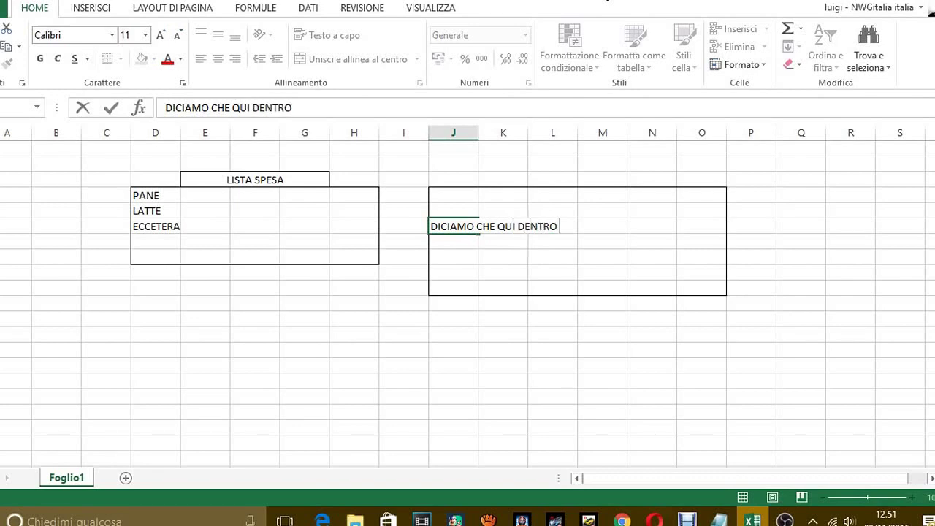
pyautogui.write(' HO')
pyautogui.write('TANTETABLE')
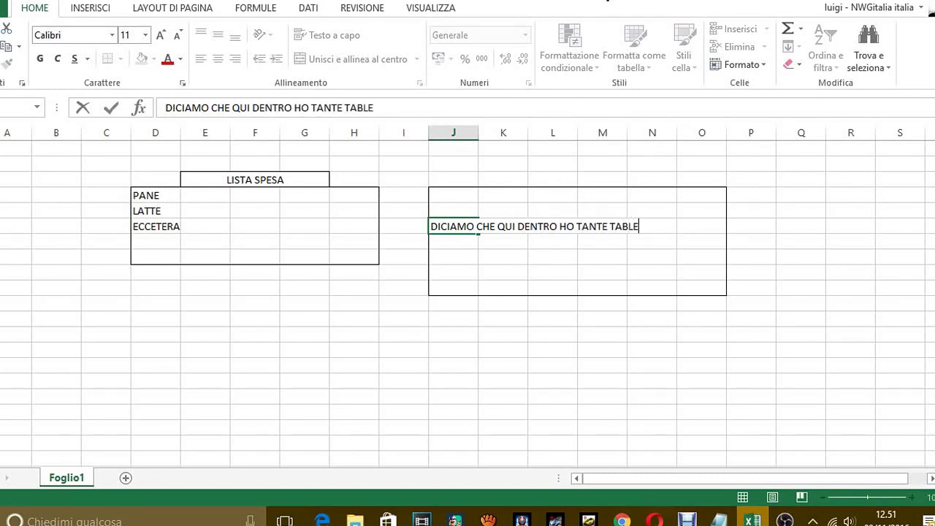
pyautogui.press('BackSpace')
pyautogui.press('BackSpace')
pyautogui.write('ELLE COME')
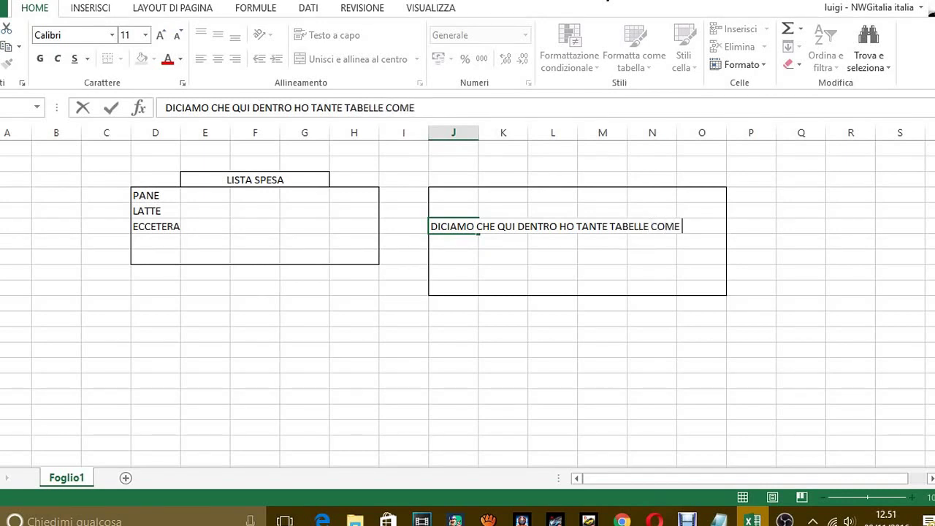
pyautogui.write(' A FIANCO')
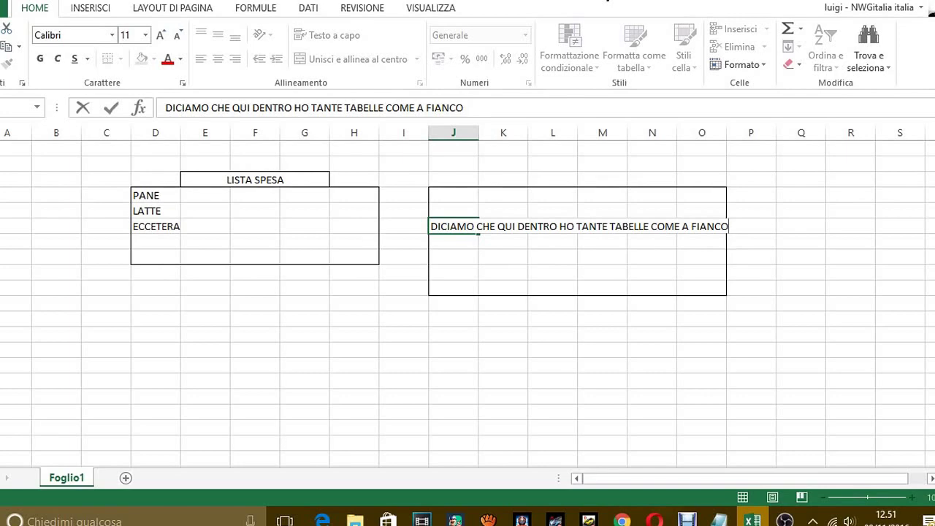
pyautogui.write(' PER ESE')
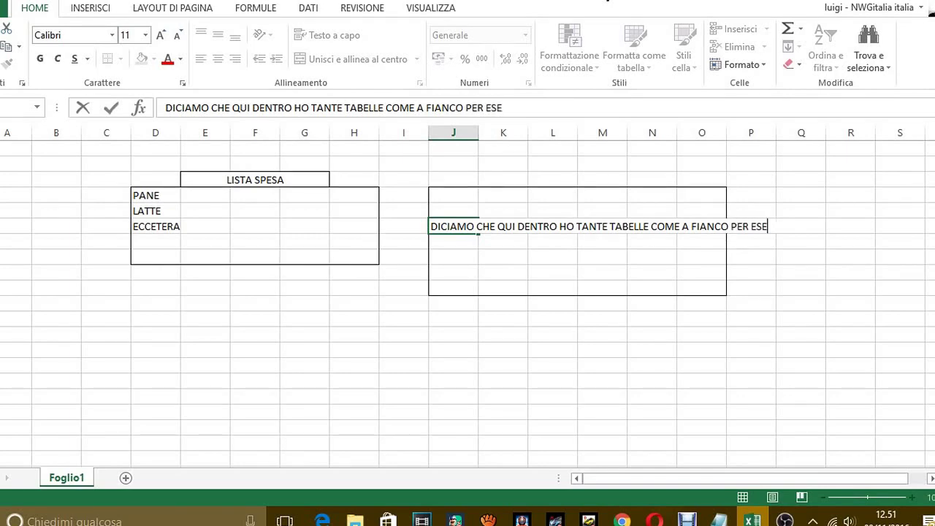
pyautogui.write('MPIO')
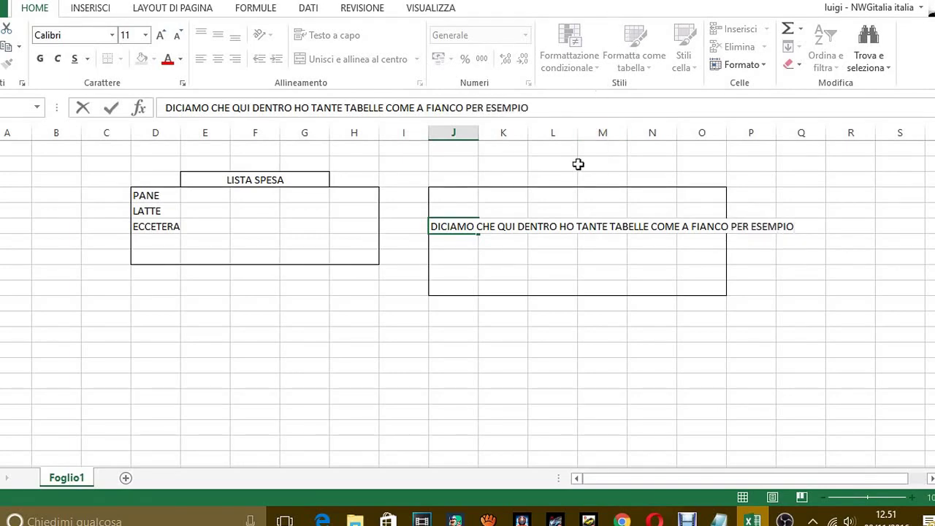
pyautogui.click(557, 179)
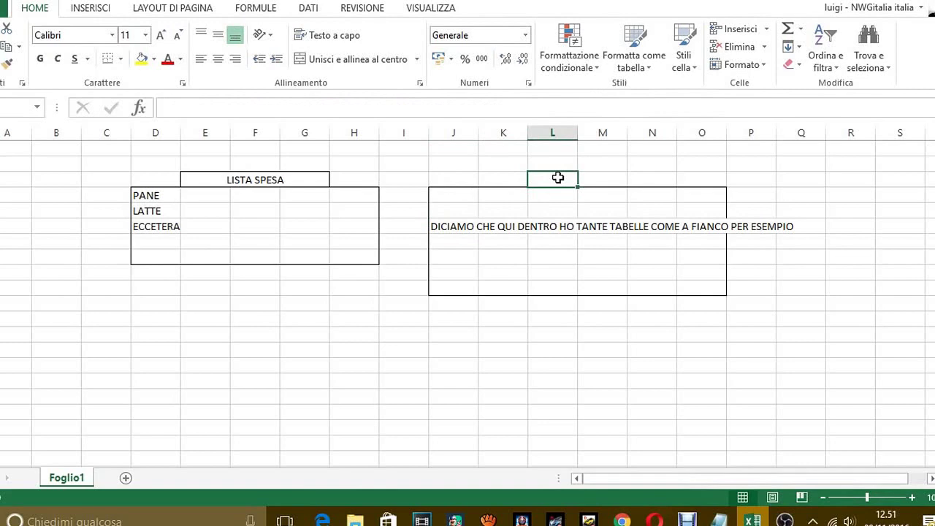
pyautogui.click(520, 183)
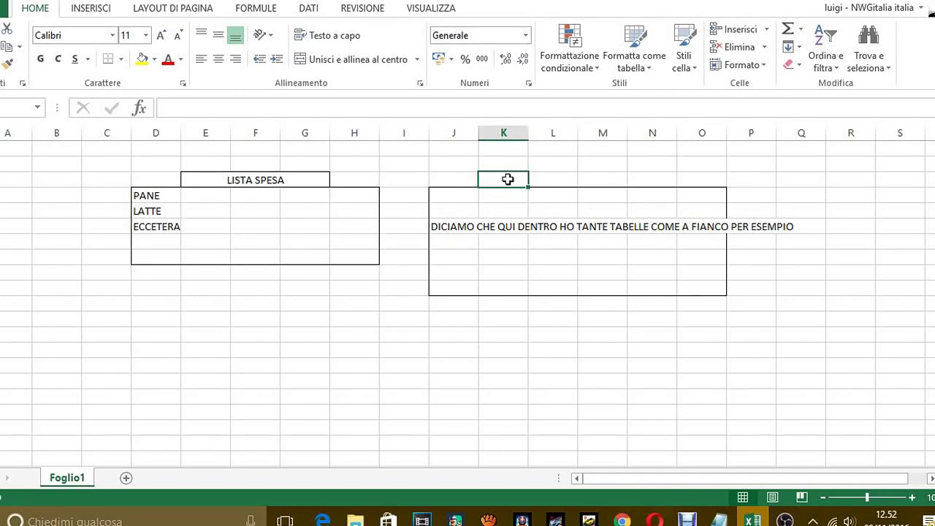
# - Type the heading 'LISTA DELLA SPESA' into K2 above the right-hand box
pyautogui.moveTo(510, 175)
pyautogui.mouseDown()
pyautogui.moveTo(600, 186)
pyautogui.moveTo(508, 182)
pyautogui.mouseUp()
pyautogui.write('LISTA TAB')
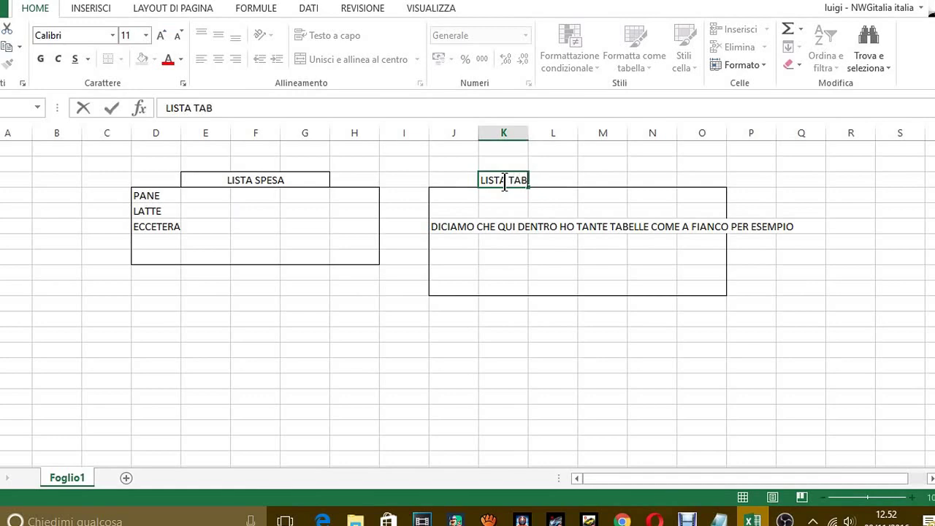
pyautogui.write('ELL')
pyautogui.press('BackSpace')
pyautogui.press('BackSpace')
pyautogui.press('BackSpace')
pyautogui.press('BackSpace')
pyautogui.press('BackSpace')
pyautogui.press('BackSpace')
pyautogui.press('BackSpace')
pyautogui.write('DELLA SP')
pyautogui.write('ESE')
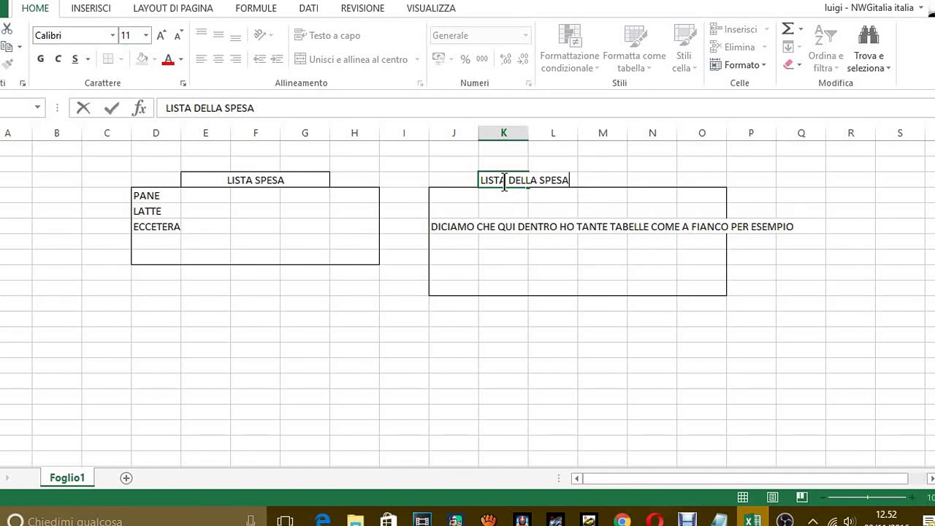
pyautogui.click(607, 179)
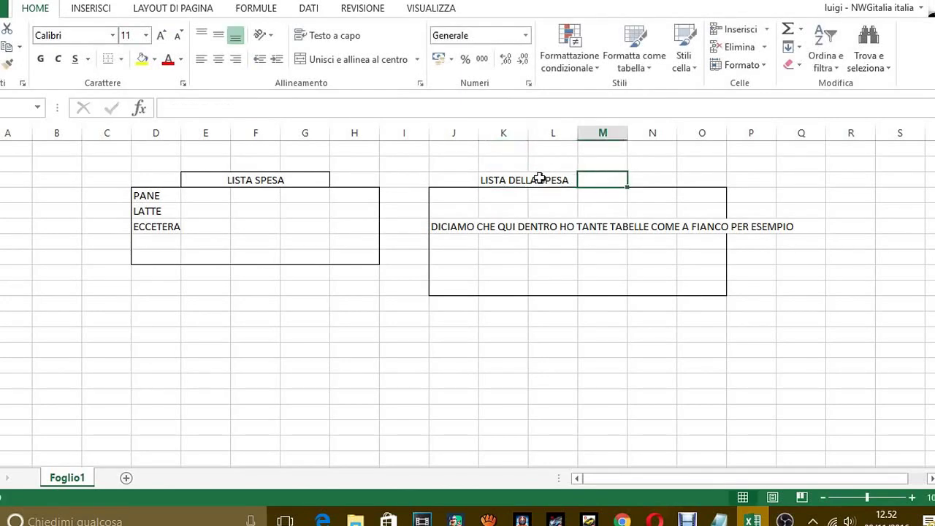
pyautogui.click(506, 179)
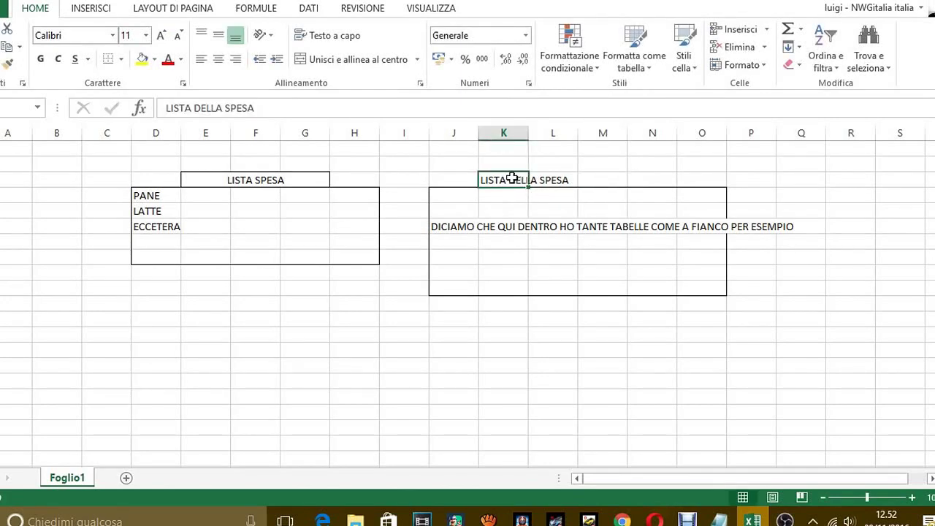
# - Merge and centre K2:N2 and style the heading with red text on yellow fill
pyautogui.moveTo(510, 180); pyautogui.dragTo(640, 184)
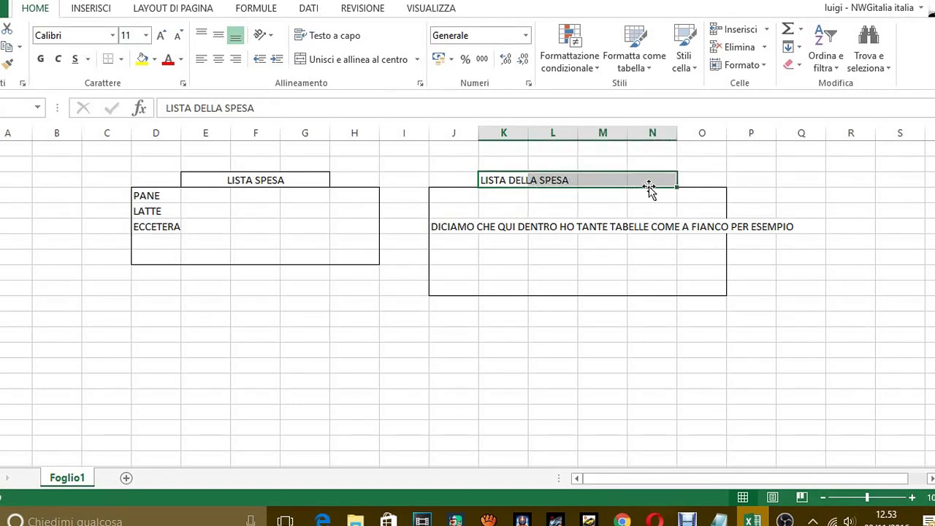
pyautogui.click(355, 57)
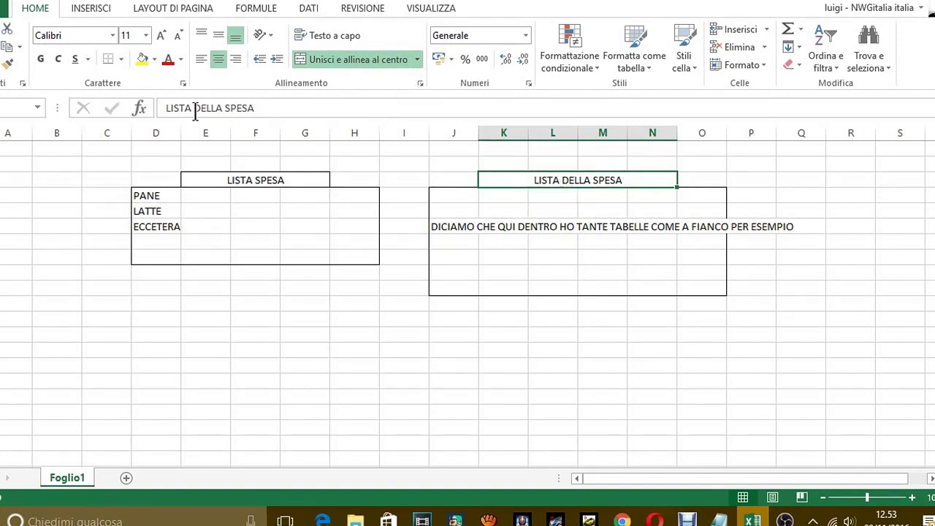
pyautogui.click(167, 60)
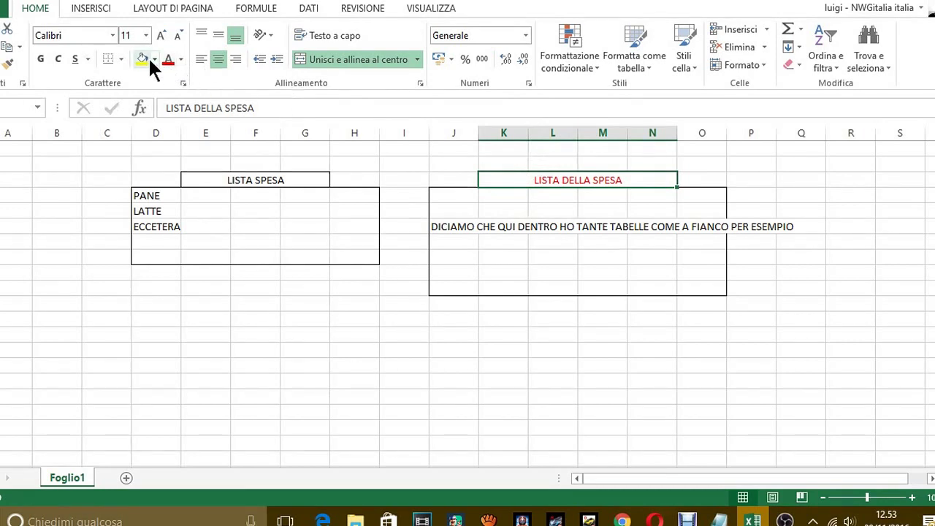
pyautogui.click(141, 58)
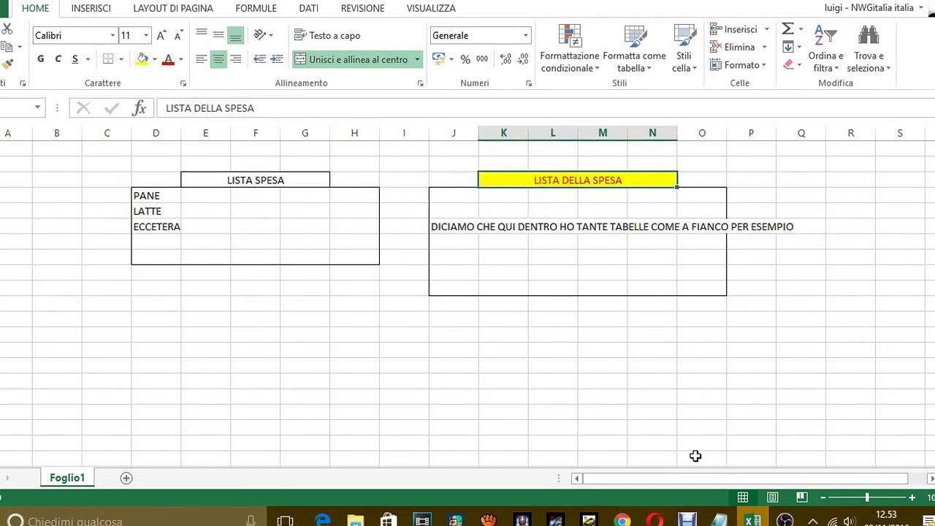
pyautogui.click(720, 517)
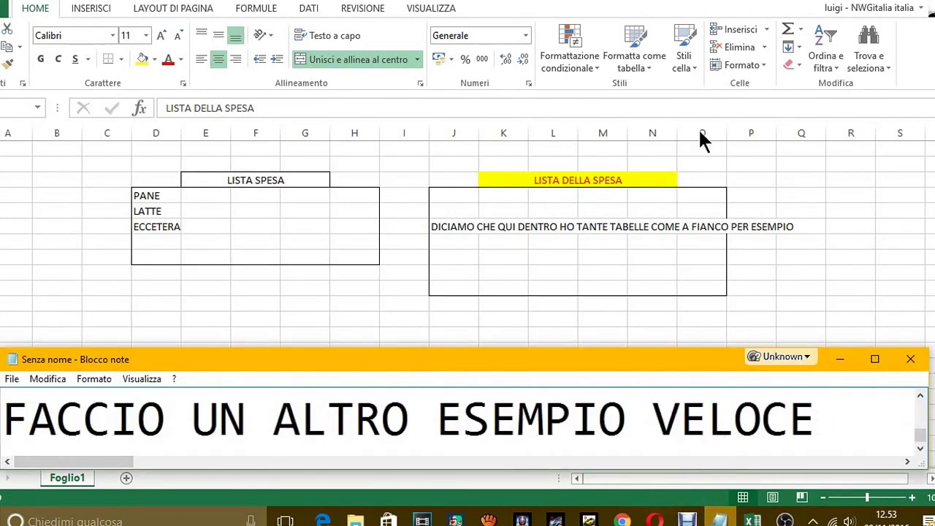
# - Replace the note with 'VISTO, ORA HO UNITO QUATTRO CELLE…', saying the words and cell were coloured
pyautogui.hotkey('ctrl', 'a')
pyautogui.press('BackSpace')
pyautogui.write('VISTO')
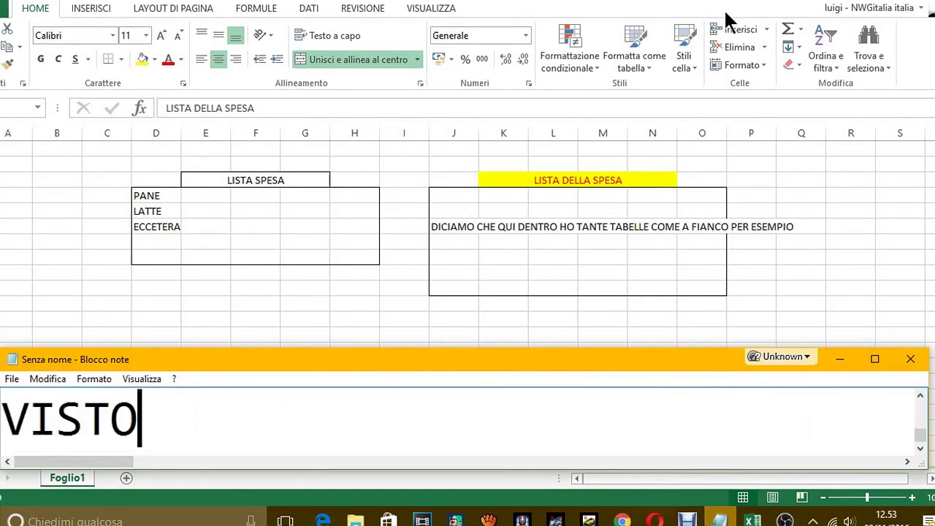
pyautogui.write(', ORA HO UN')
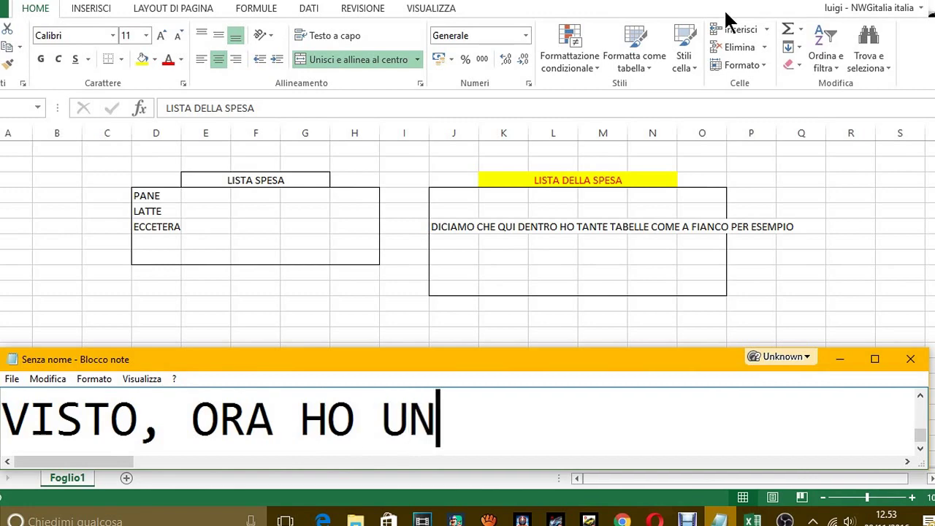
pyautogui.write('ITO QUA')
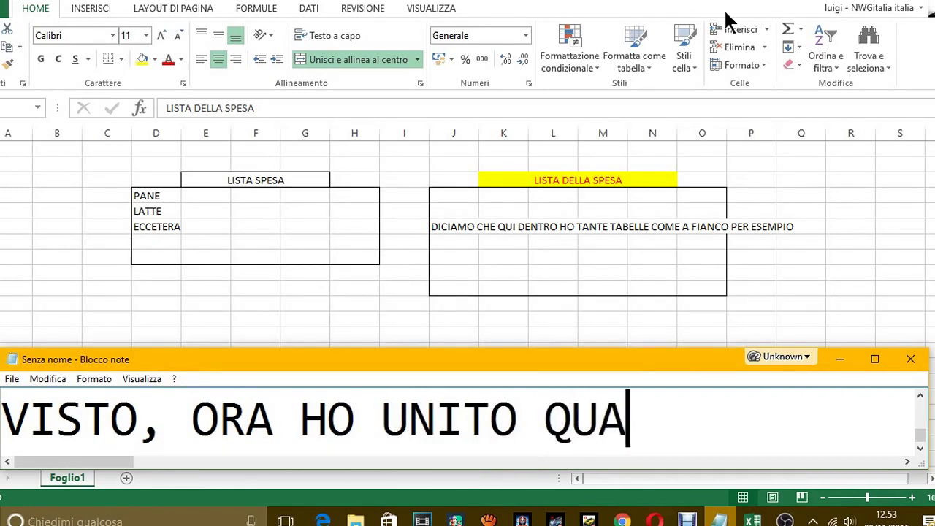
pyautogui.write('TTRO E')
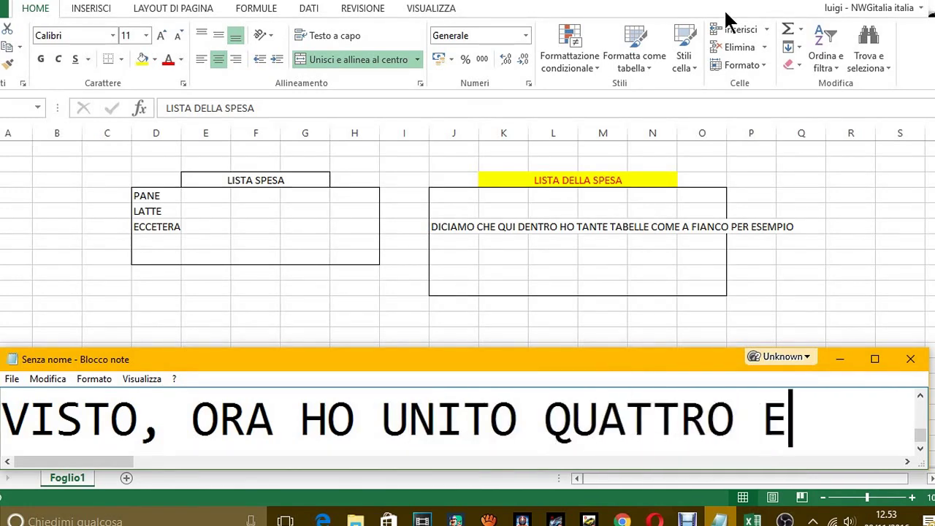
pyautogui.press('BackSpace')
pyautogui.press('BackSpace')
pyautogui.write('CE')
pyautogui.press('BackSpace')
pyautogui.press('BackSpace')
pyautogui.write('CEL')
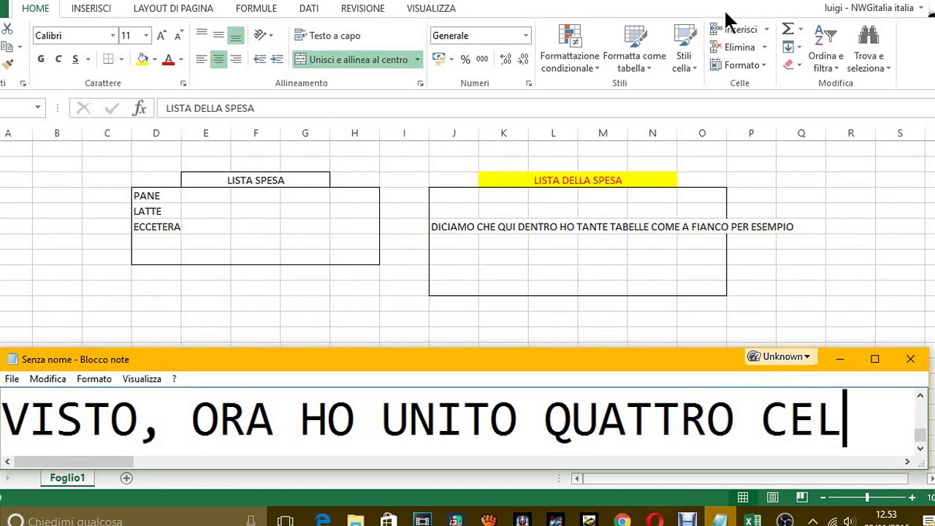
pyautogui.write('LE ABBI')
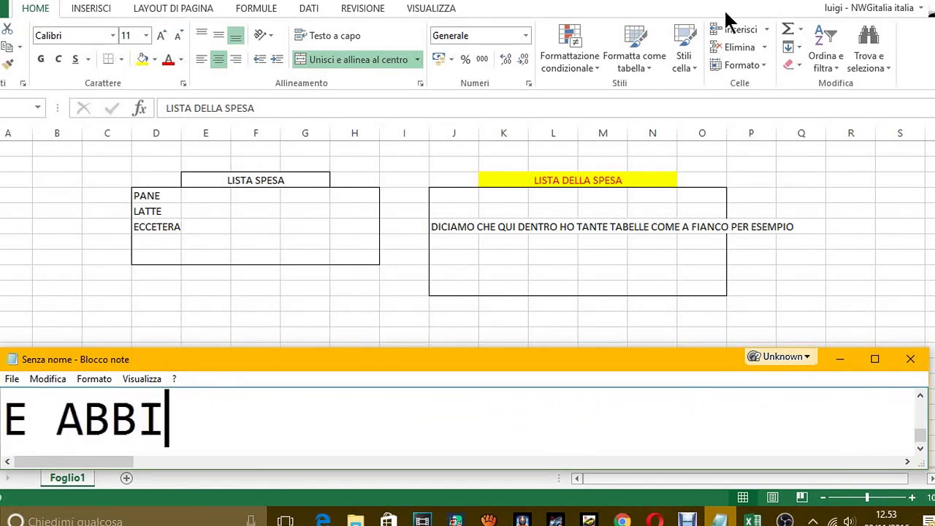
pyautogui.write('AMO ANCHE')
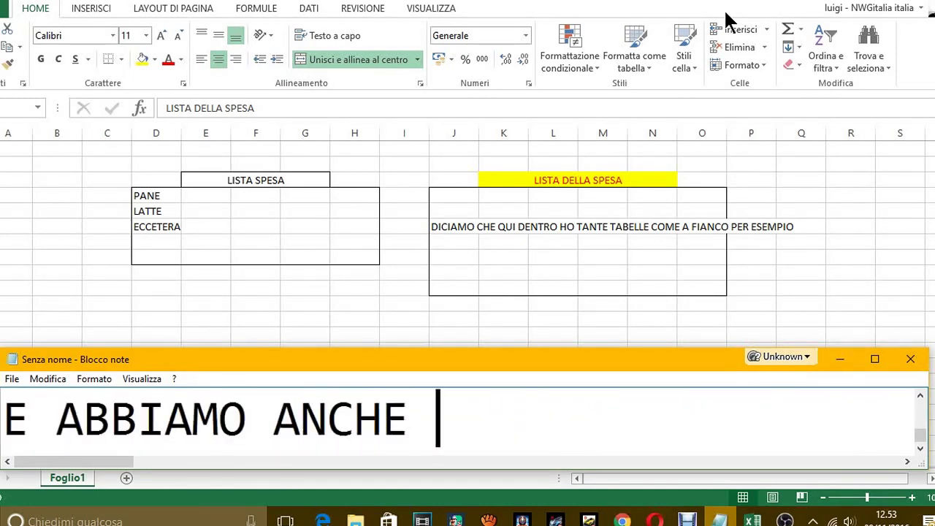
pyautogui.write('COLORATO ')
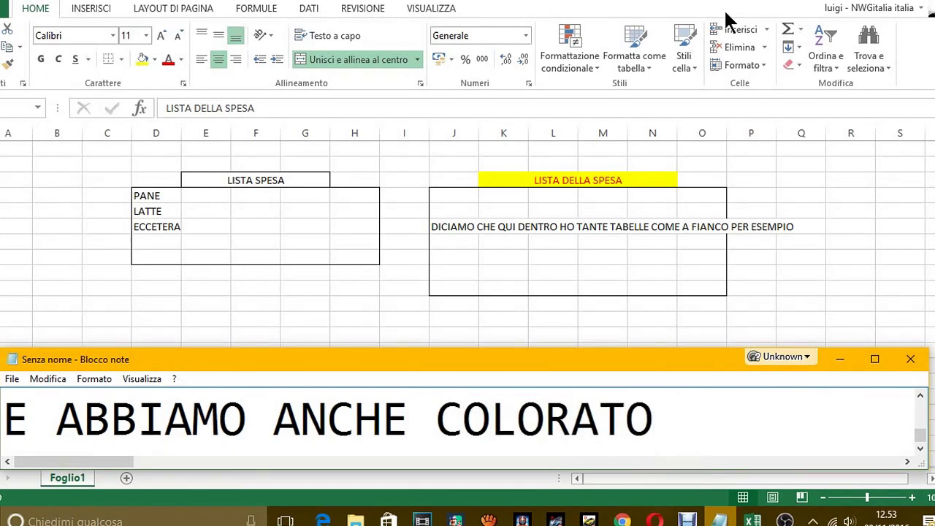
pyautogui.write('LE PAR')
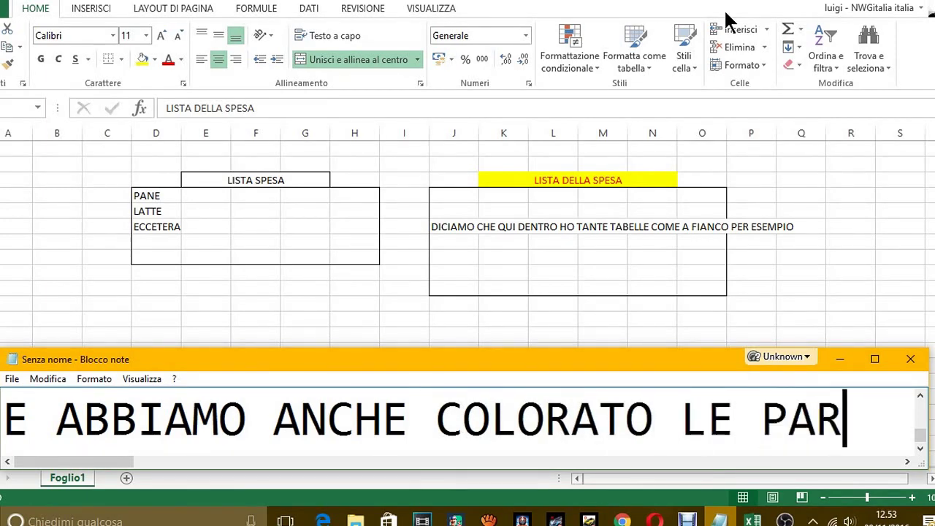
pyautogui.write('OLE E LA C')
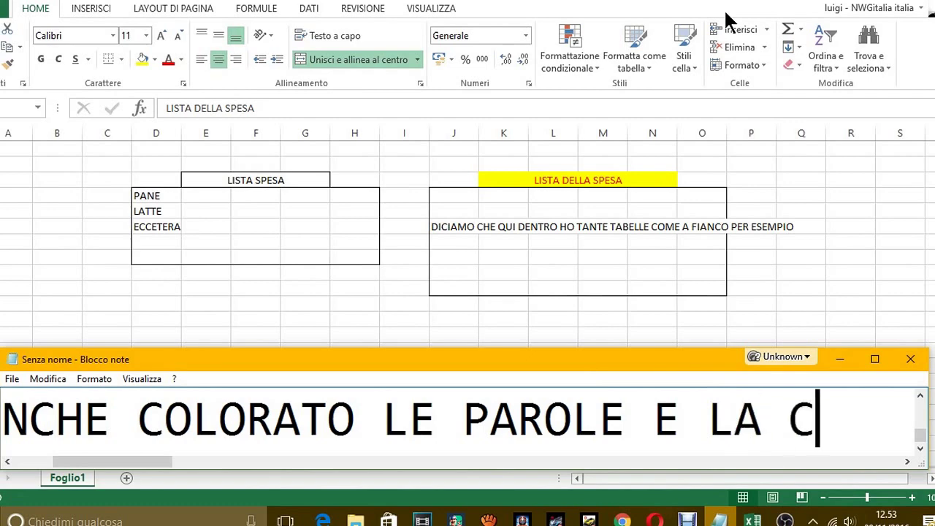
pyautogui.write('ELLA')
pyautogui.press('Return')
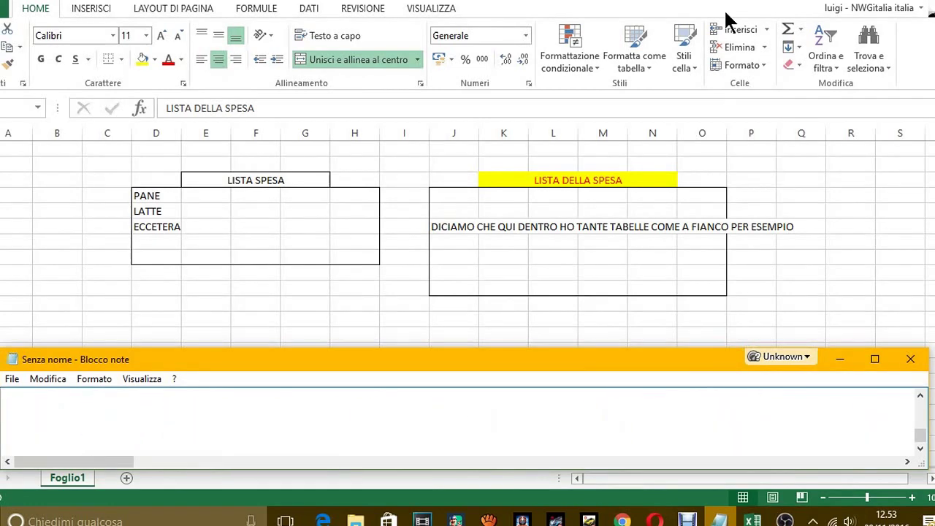
# - Write 'QUINDI COME VEDI SI POSSONO FARE TANTE COSE.' in the note
pyautogui.write('QUINDI C')
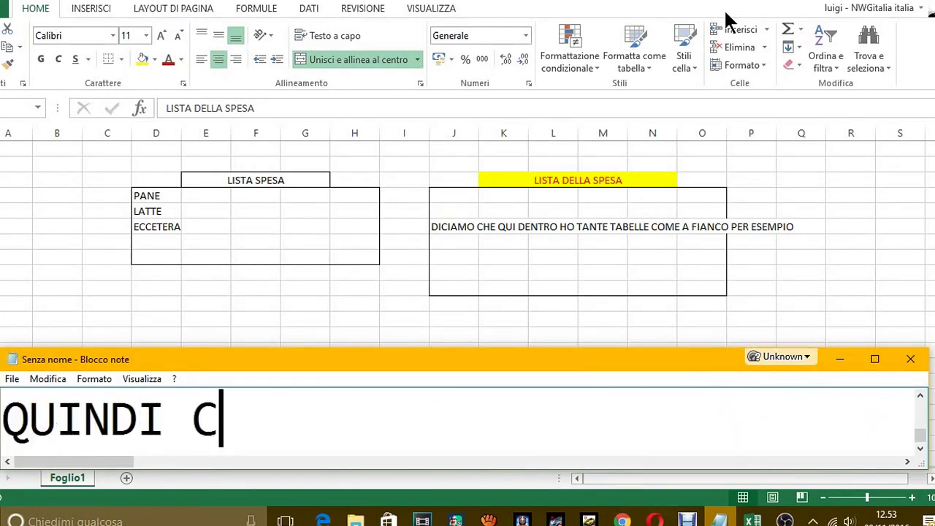
pyautogui.write('OME VEDI')
pyautogui.press('BackSpace')
pyautogui.write('DI')
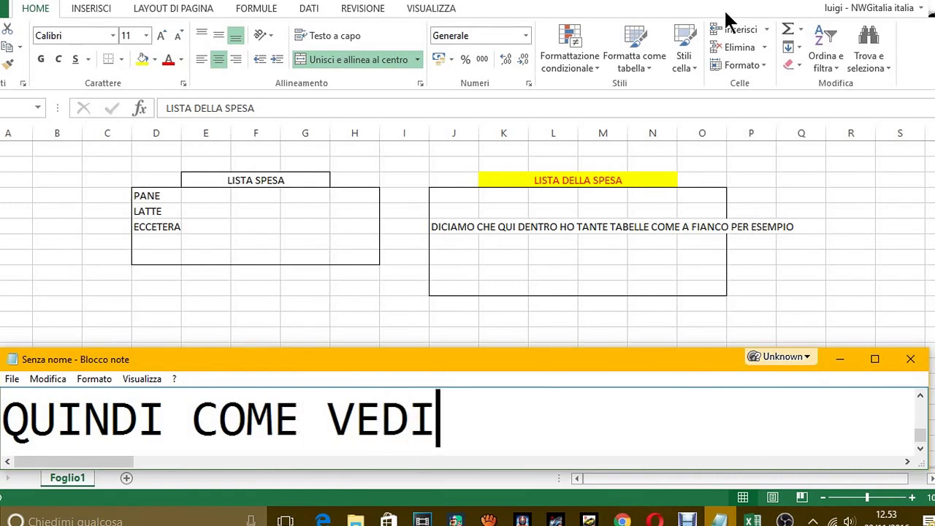
pyautogui.write(' SI')
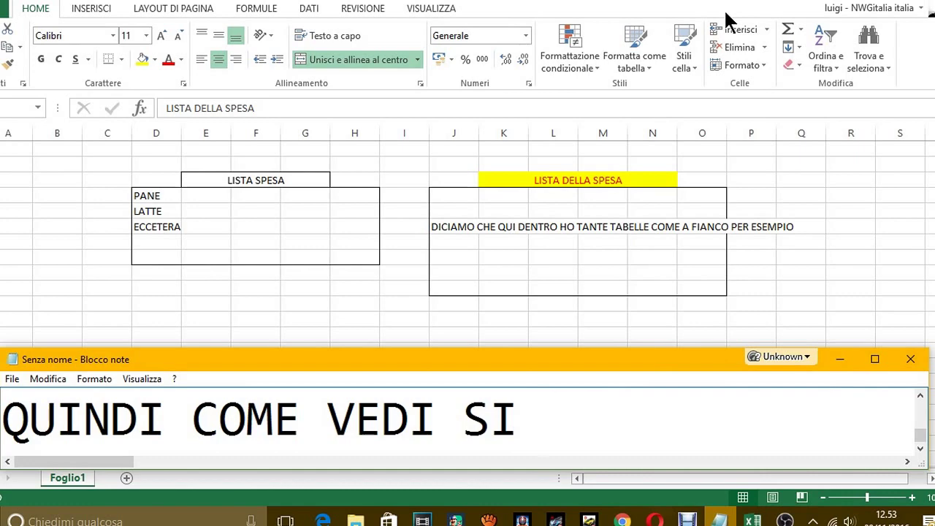
pyautogui.write(' POSSONO B')
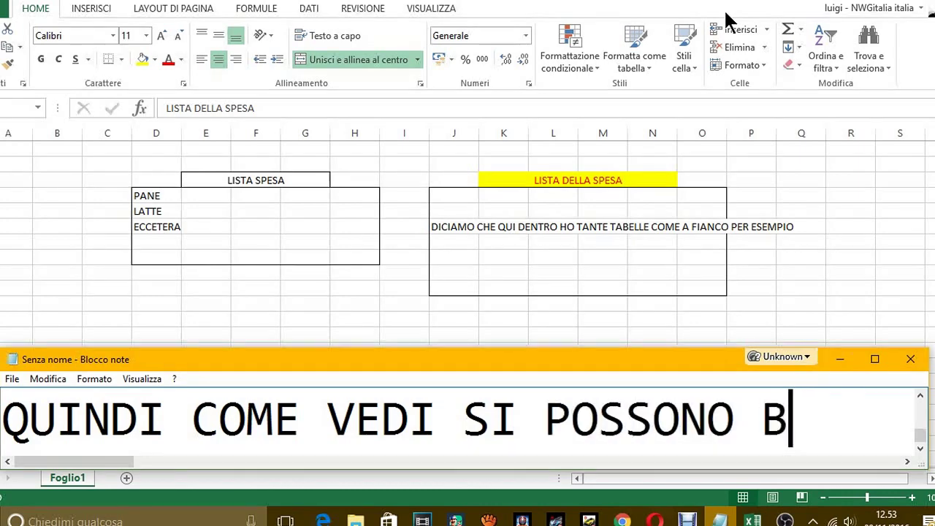
pyautogui.press('BackSpace')
pyautogui.write('FARE TANTA ')
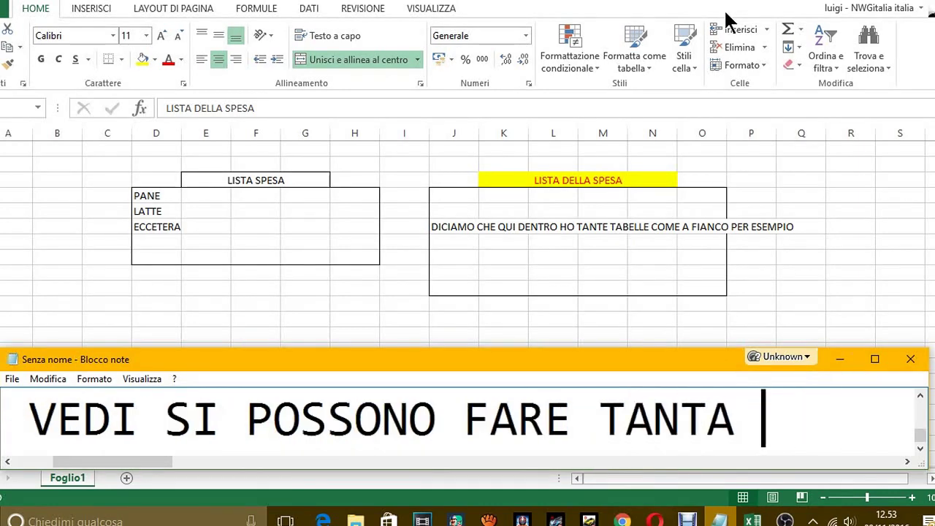
pyautogui.write('C')
pyautogui.press('BackSpace')
pyautogui.press('BackSpace')
pyautogui.press('BackSpace')
pyautogui.write('E COSE.')
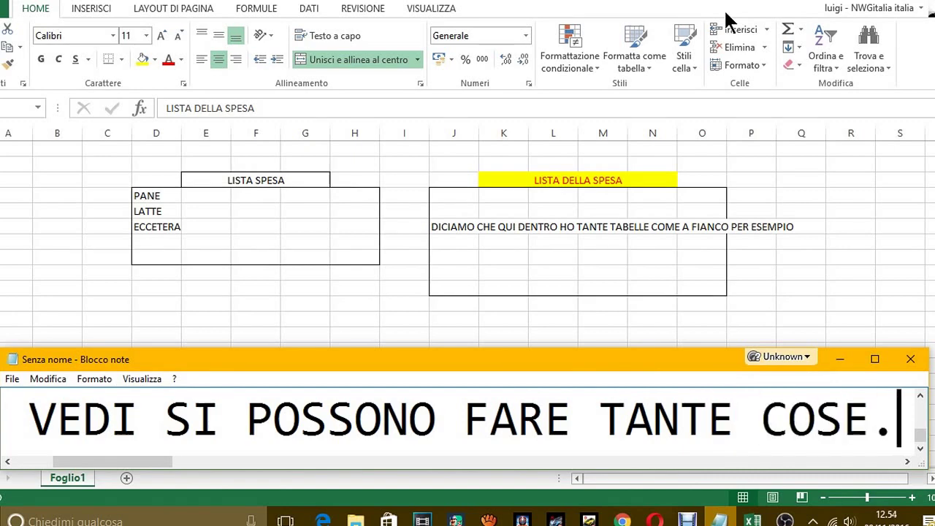
pyautogui.press('Return')
# - Add lines 'ANCORA ANDIAMO AD ABBELLIRE O FARE ALTRO' and 'PER ESEMPIO LA FACCIAMO ANCHE PIU GRANDE'
pyautogui.write('ANCOR')
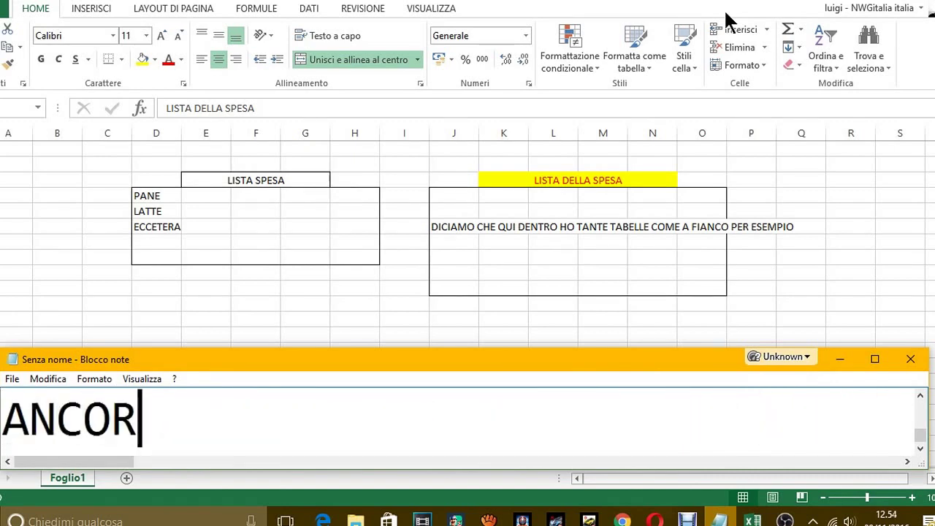
pyautogui.write('A  AD')
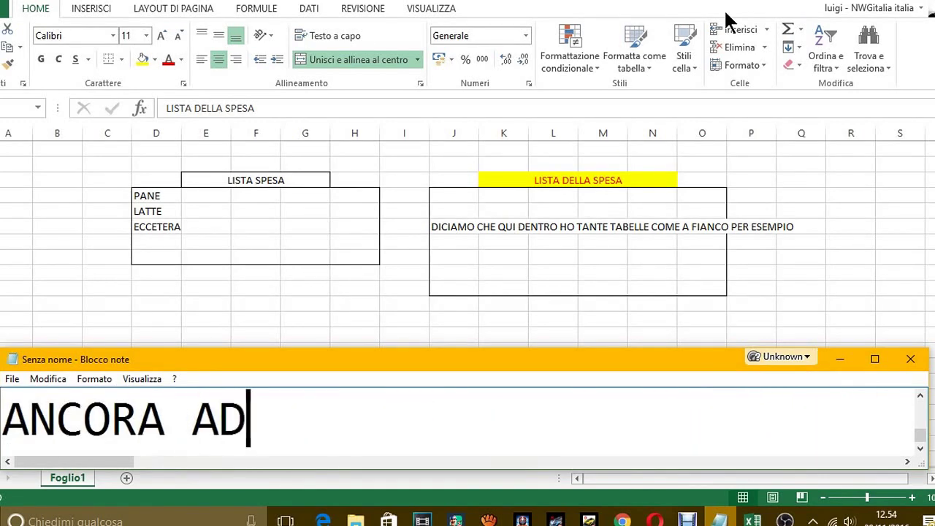
pyautogui.press('BackSpace')
pyautogui.write('NDIA')
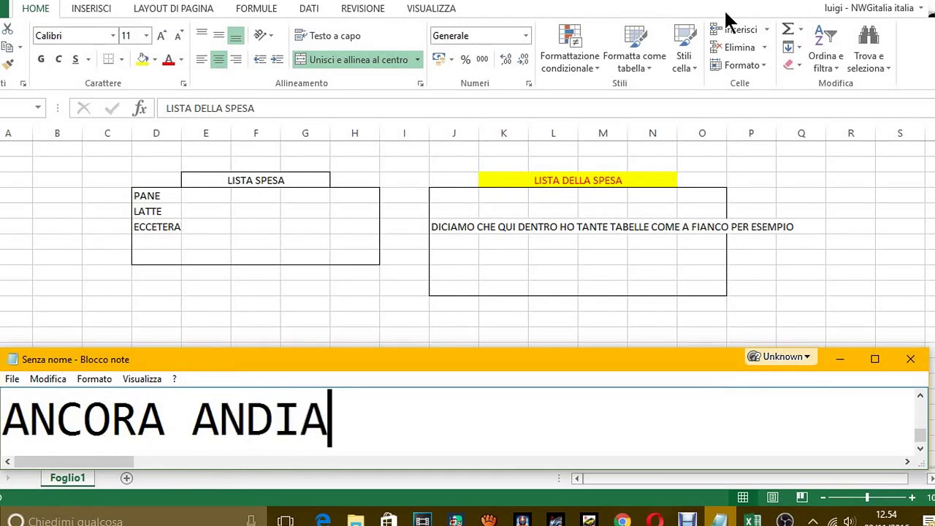
pyautogui.write('MO AD ABB')
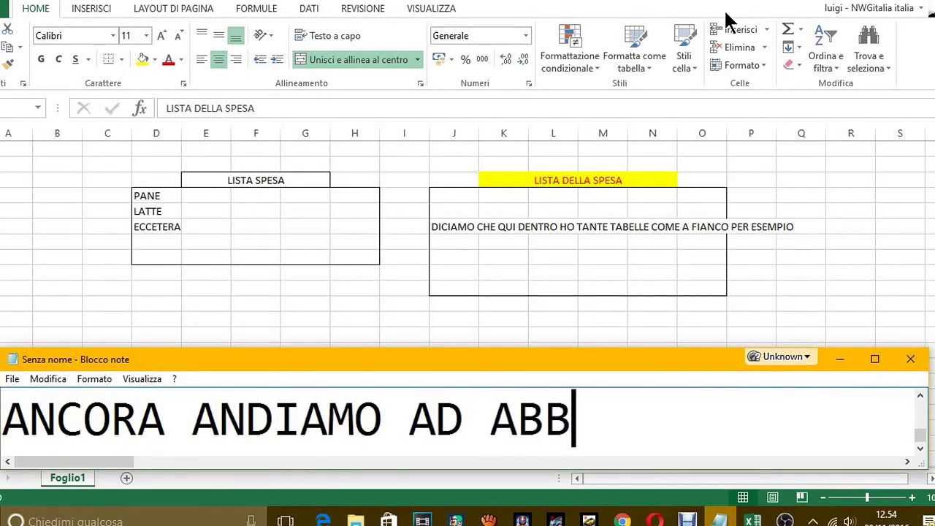
pyautogui.write('ELLIRE')
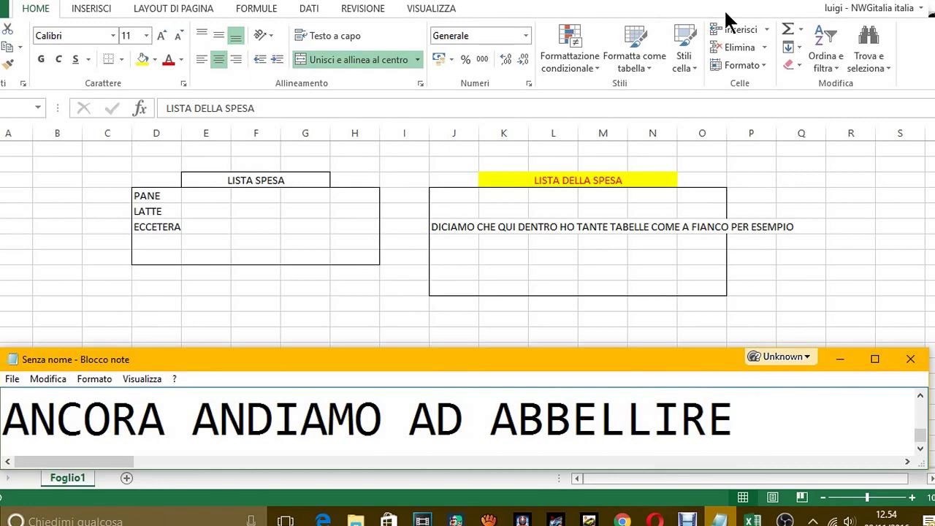
pyautogui.write('O FARE ALT')
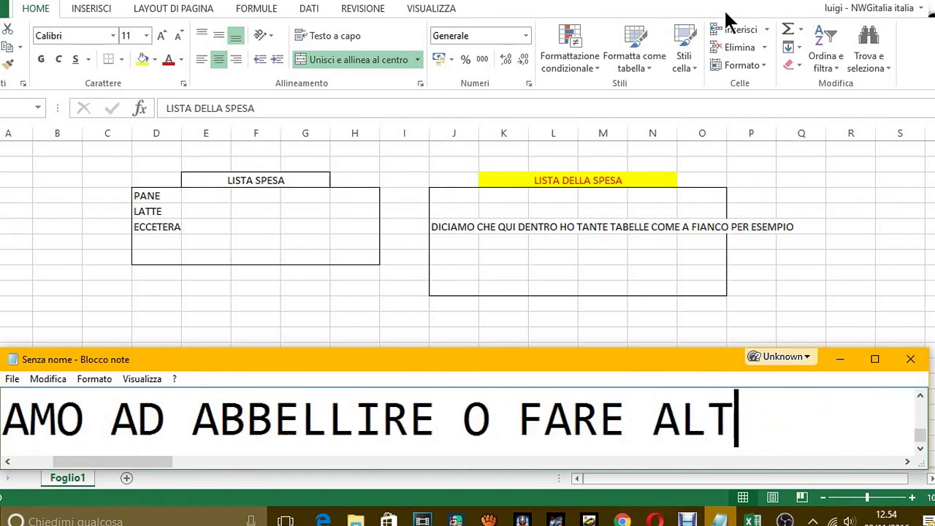
pyautogui.write('RO')
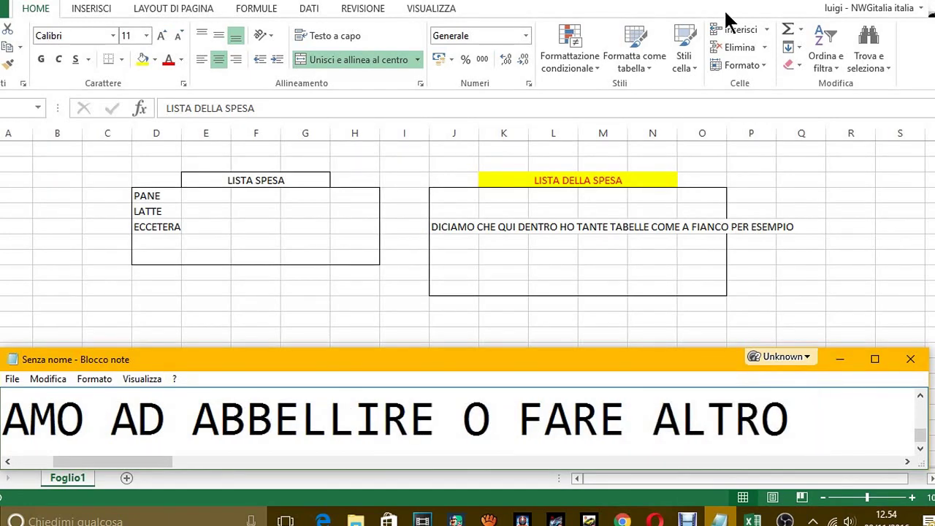
pyautogui.press('Return')
pyautogui.write('PER ESEMP')
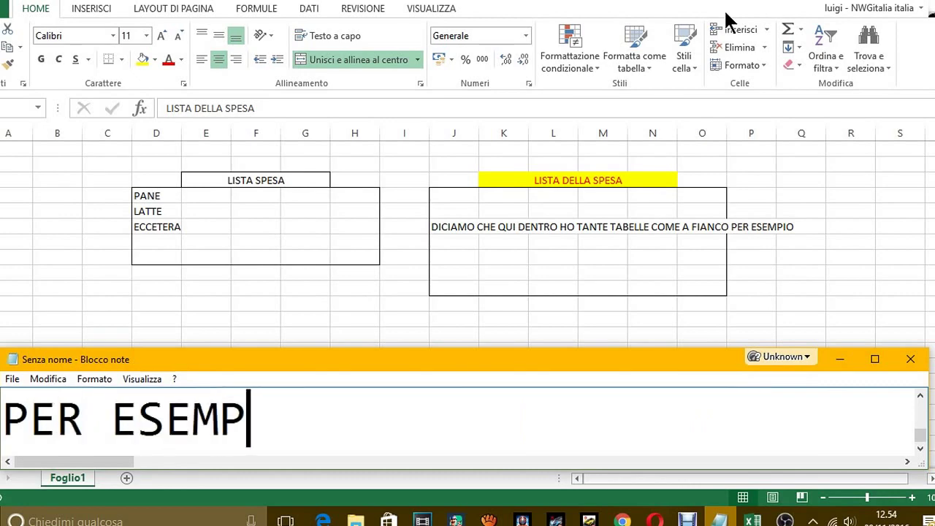
pyautogui.write('IO LA FACCI')
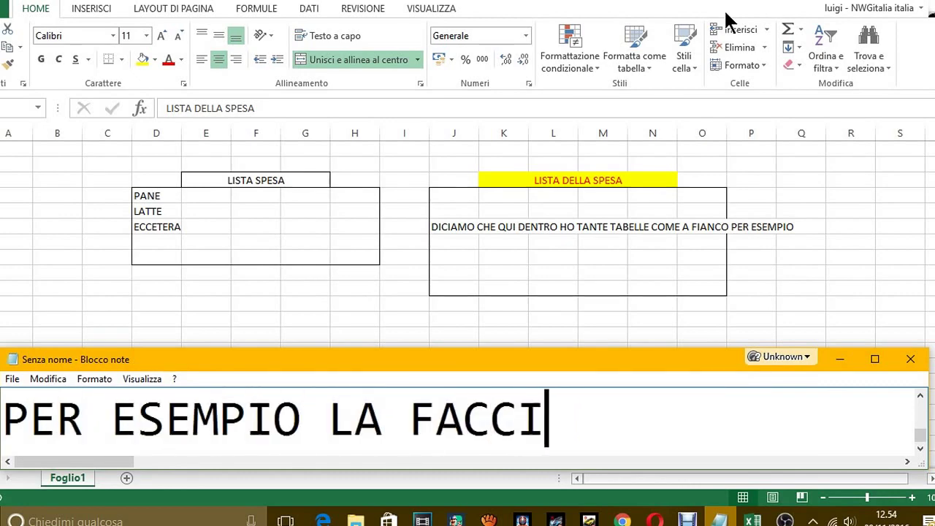
pyautogui.write('AMO ANCHE PIU G')
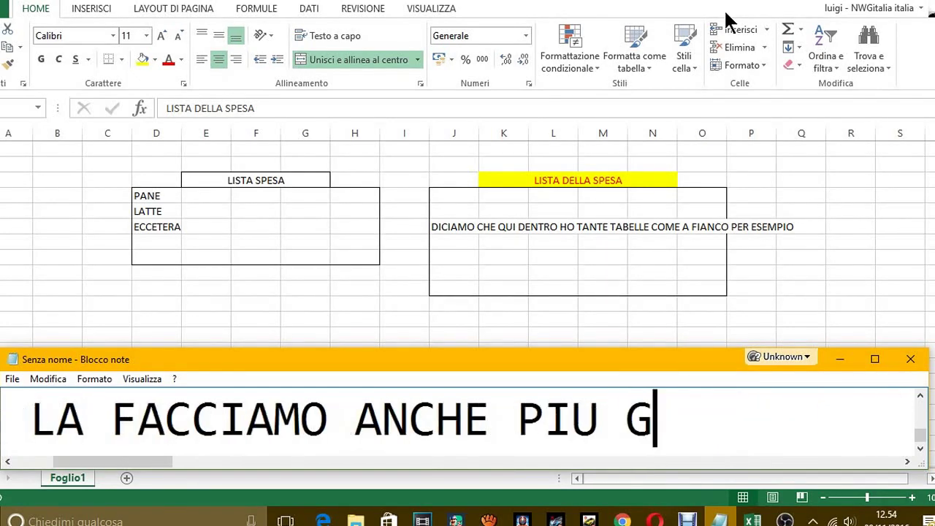
pyautogui.write('RANDE')
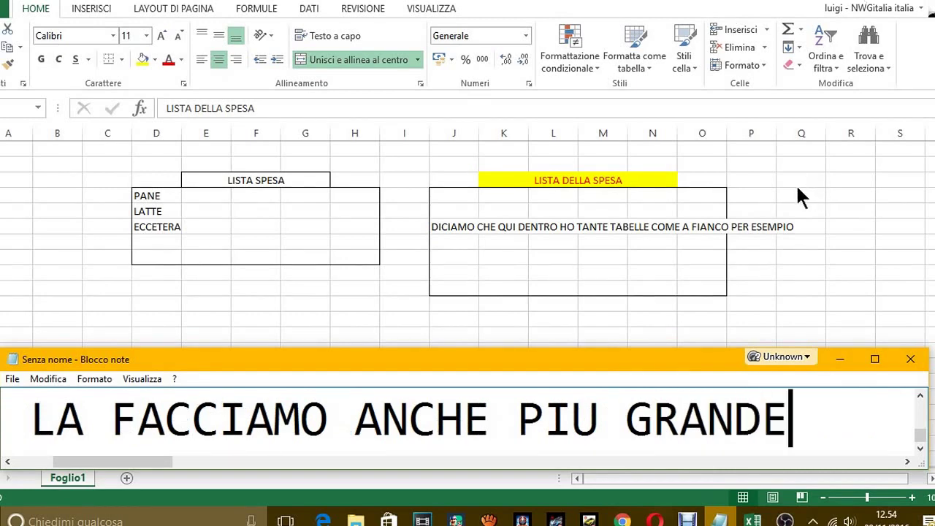
# - Set the merged LISTA DELLA SPESA title cell to font size 48
pyautogui.click(578, 180)
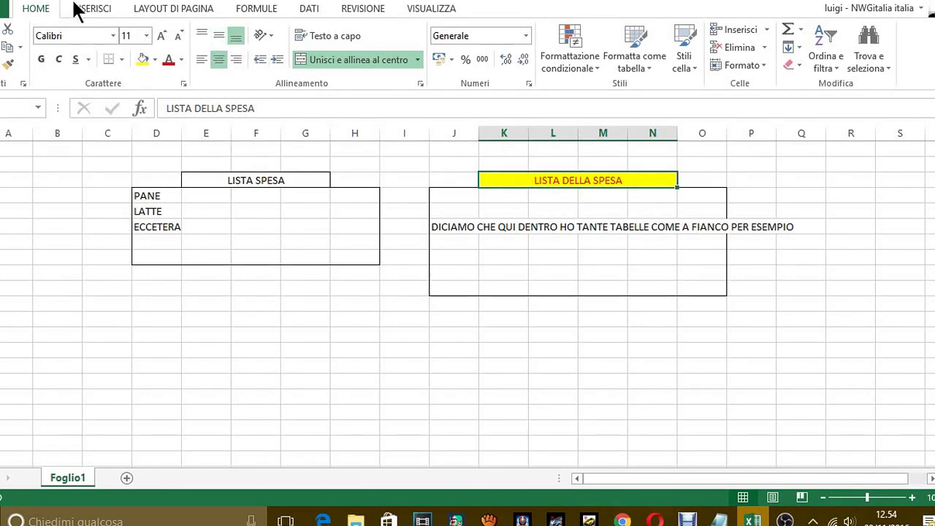
pyautogui.click(147, 35)
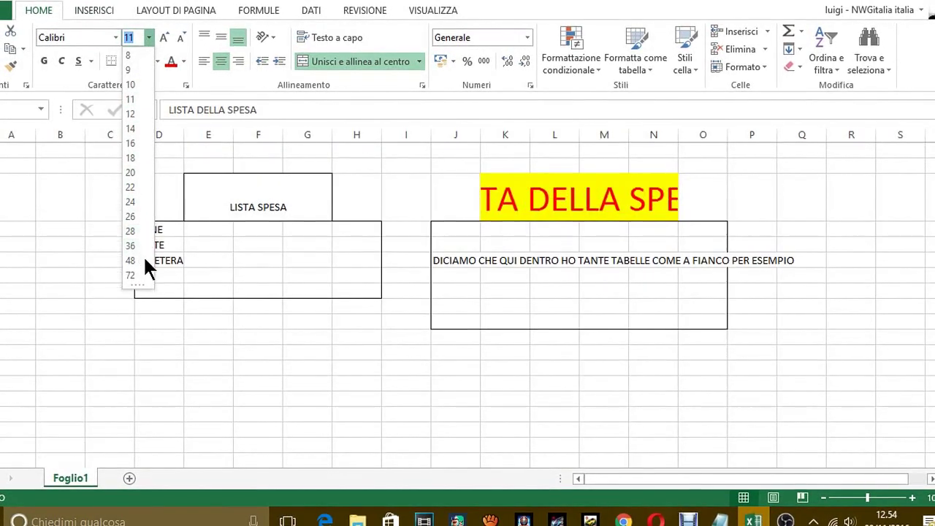
pyautogui.click(145, 260)
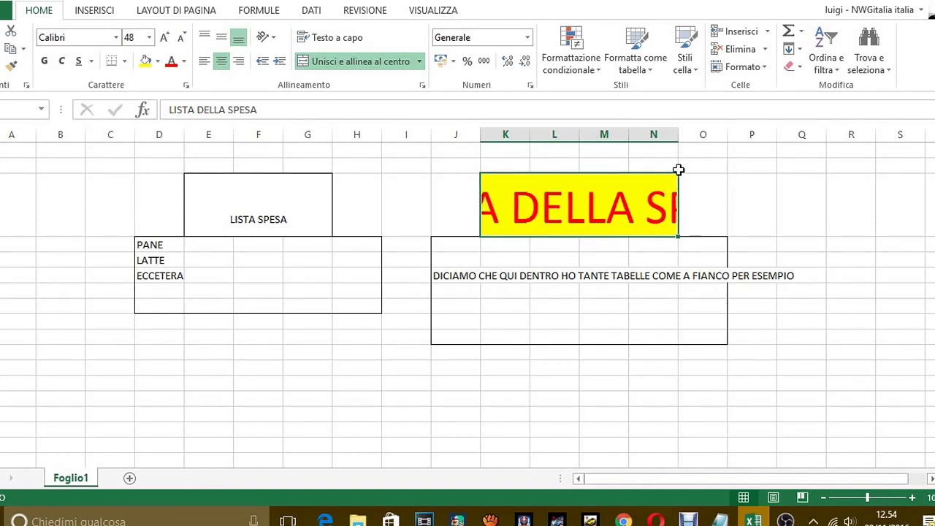
# - Widen column N until the size-48 title fits, then bring Notepad back in front
pyautogui.moveTo(680, 138); pyautogui.dragTo(838, 138)
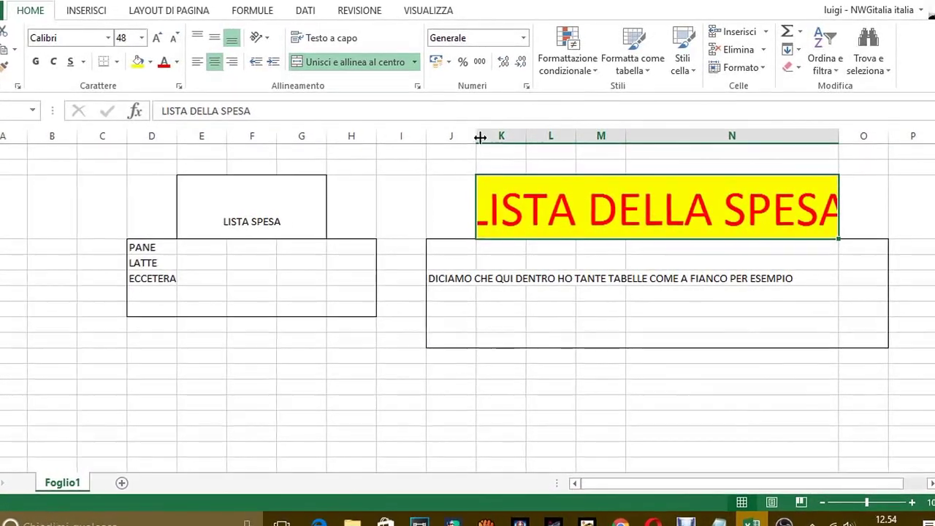
pyautogui.moveTo(476, 138); pyautogui.dragTo(359, 138)
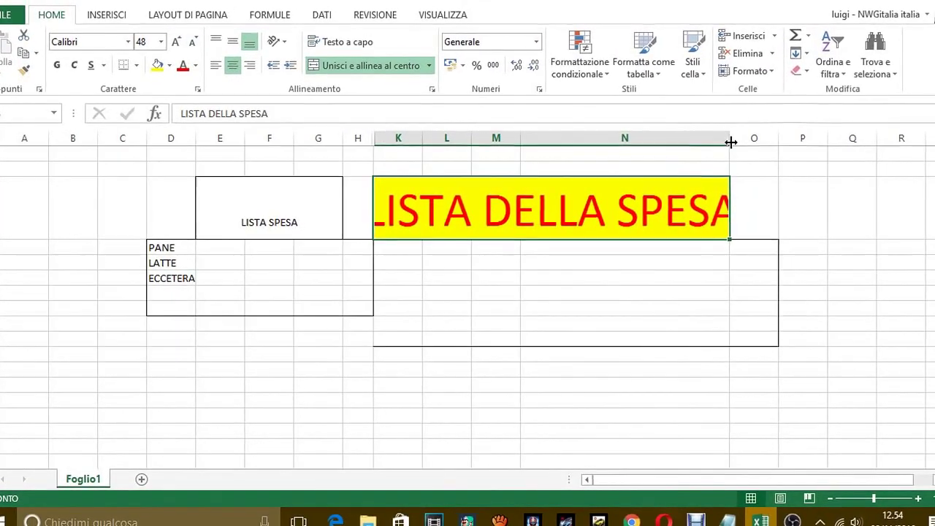
pyautogui.moveTo(736, 137); pyautogui.dragTo(833, 149)
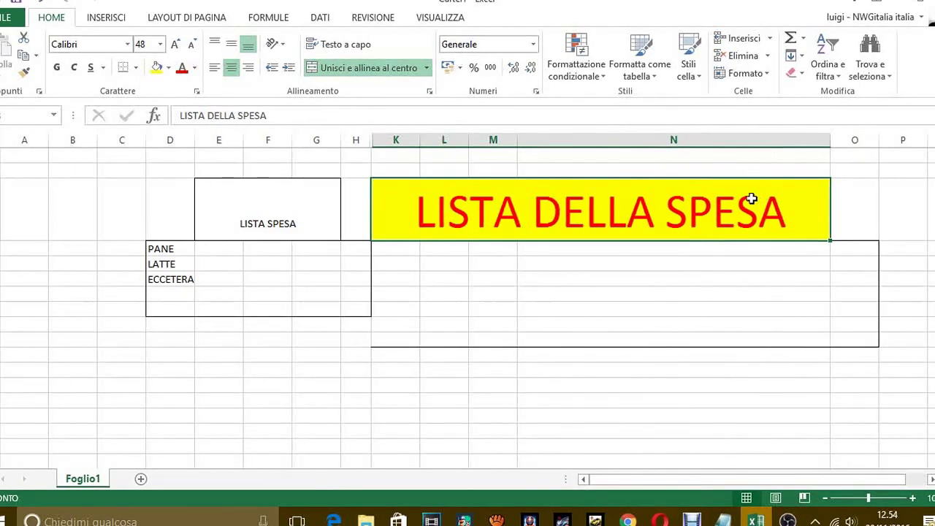
pyautogui.click(390, 250)
pyautogui.click(398, 322)
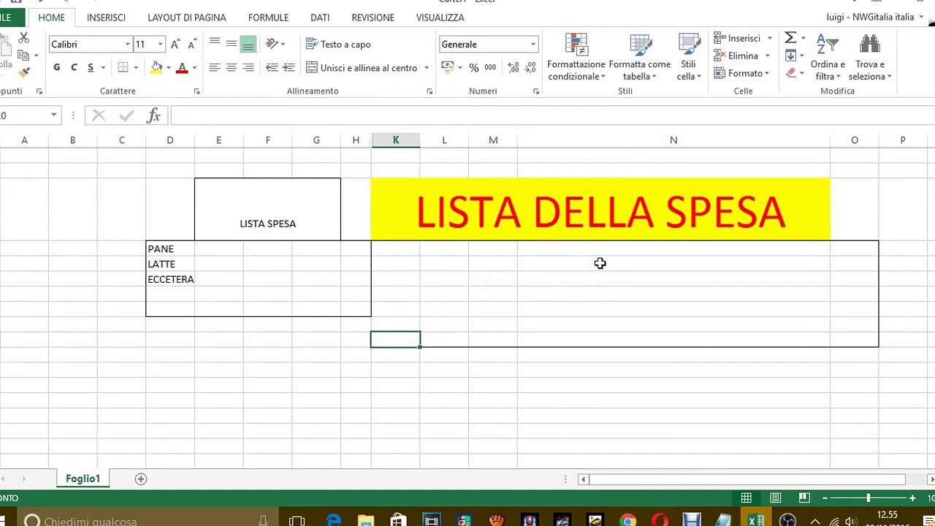
pyautogui.click(586, 223)
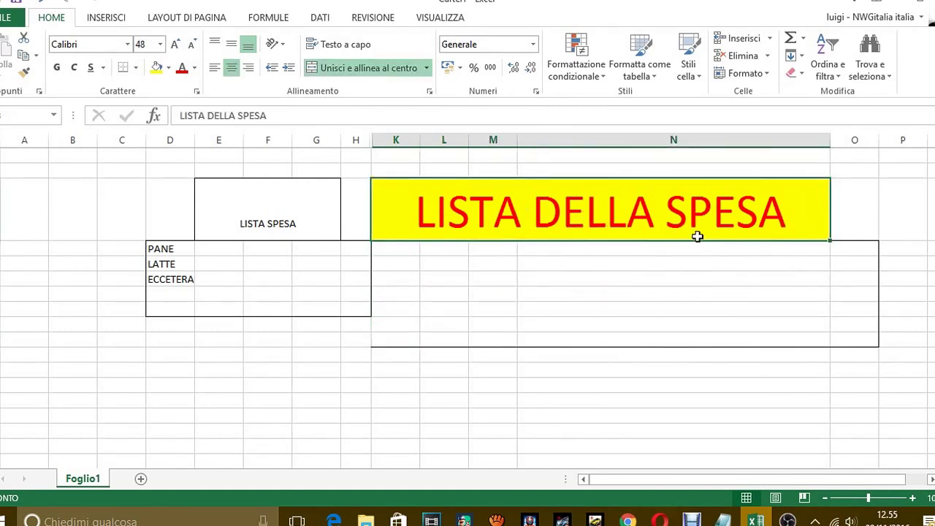
pyautogui.click(723, 520)
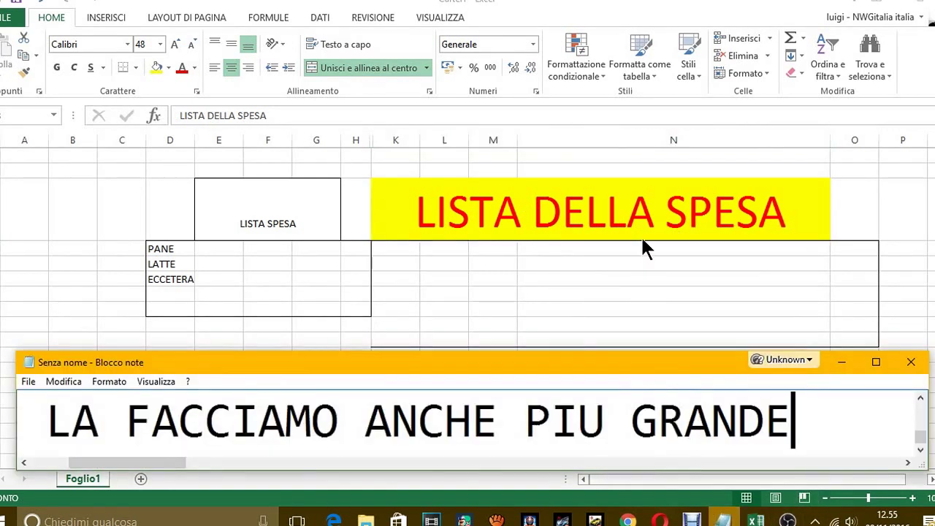
# - Replace the note with 'È SOLO UN ESEMPIO, MA COME VEDI SI INGRANDISCE ANCHE IL TUTTO.'
pyautogui.hotkey('ctrl', 'a')
pyautogui.press('BackSpace')
pyautogui.write('è SOLO U')
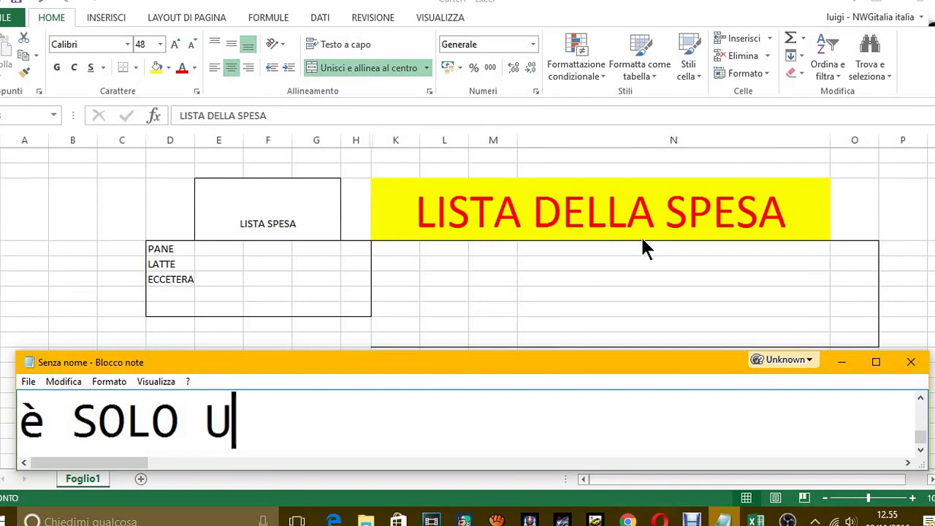
pyautogui.write('N ESEMPIO, MA ')
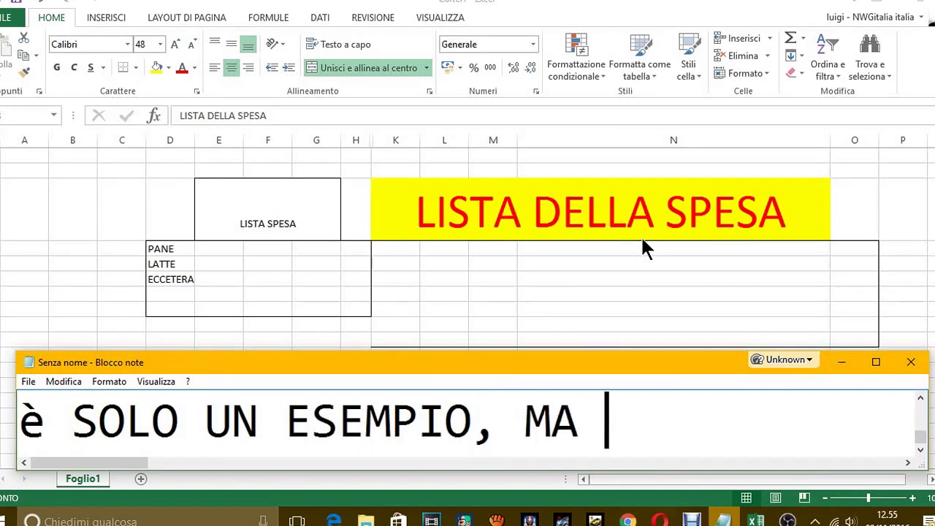
pyautogui.write('COME VEDI ')
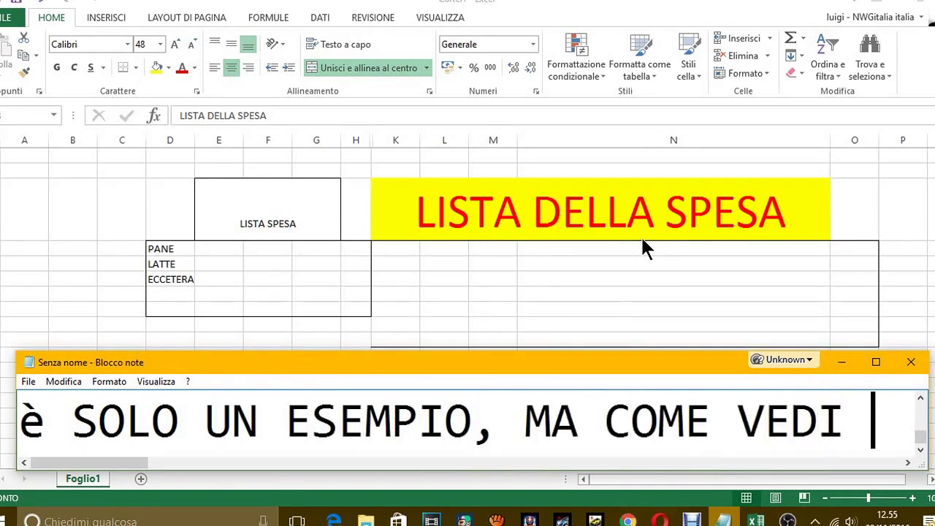
pyautogui.write('SI INGRAND')
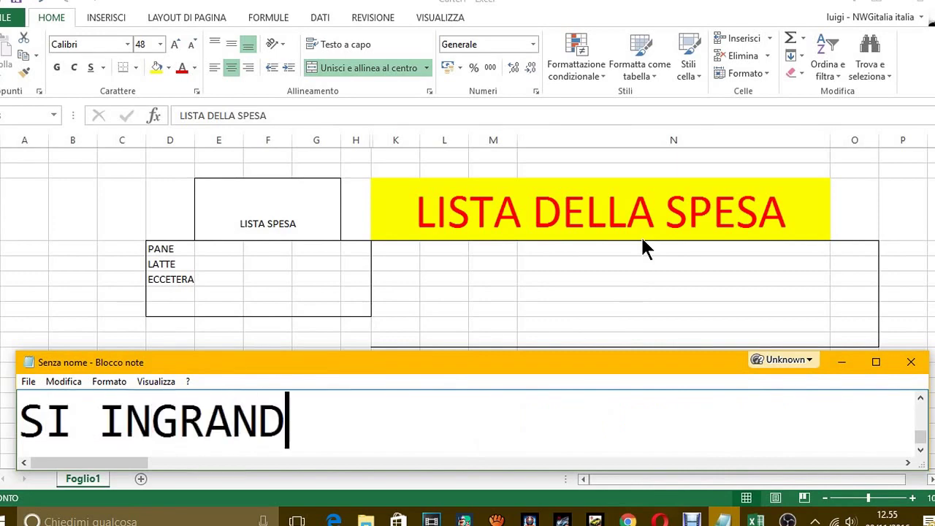
pyautogui.write('ISCE ANCHE IL TU')
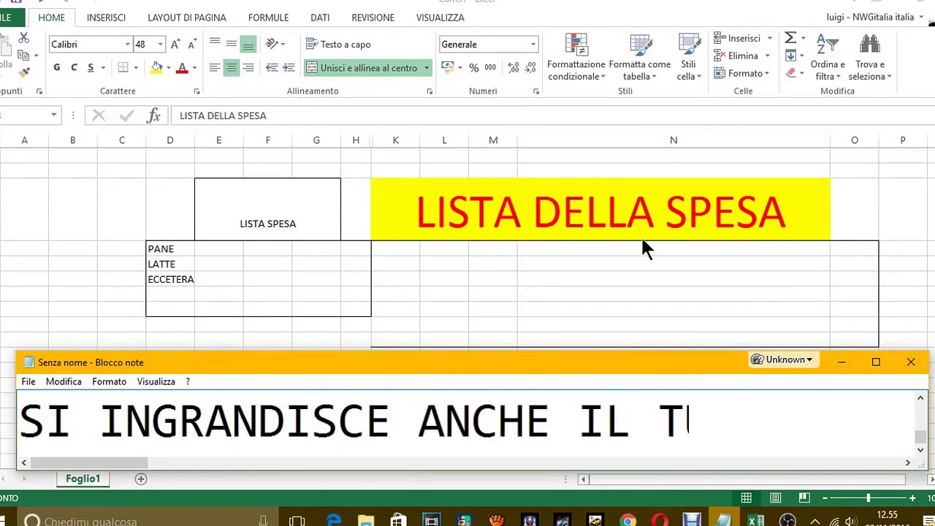
pyautogui.write('TTO.')
# - Add a new line reading 'UN SALUTO E ALLA PROSSIMA LEZIONE.'
pyautogui.press('Return')
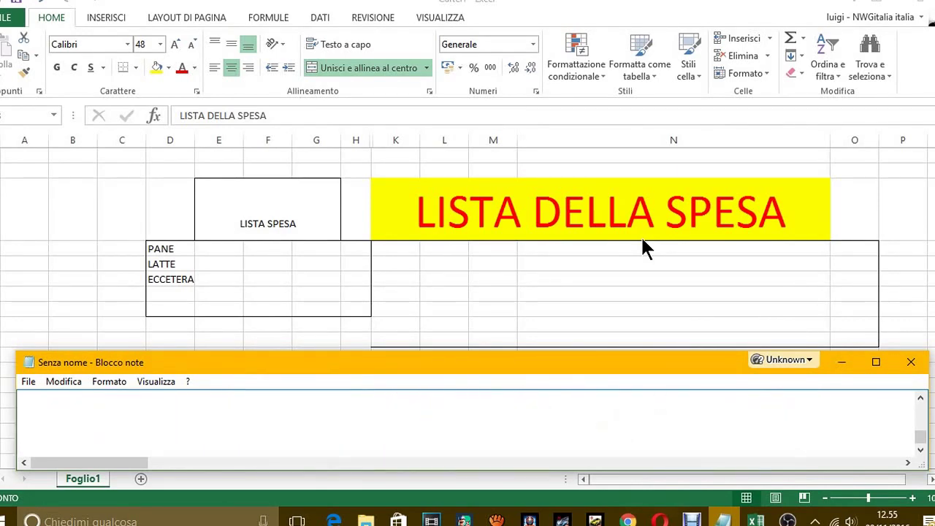
pyautogui.write('UN S')
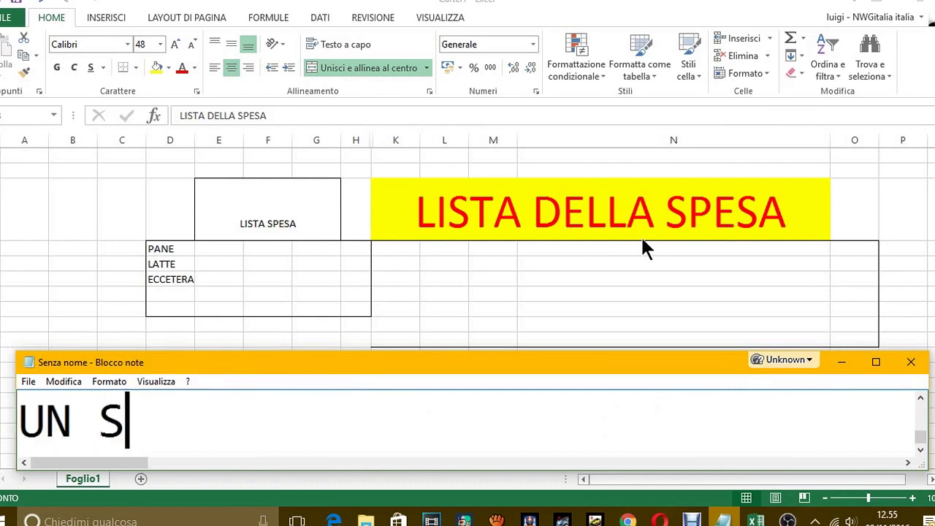
pyautogui.write('LA')
pyautogui.press('BackSpace')
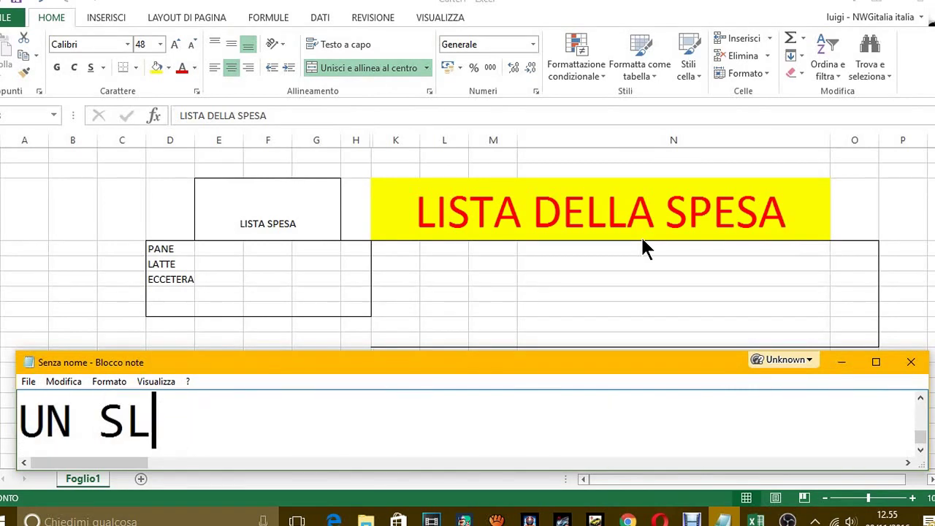
pyautogui.press('BackSpace')
pyautogui.write('ALUTO E ALL')
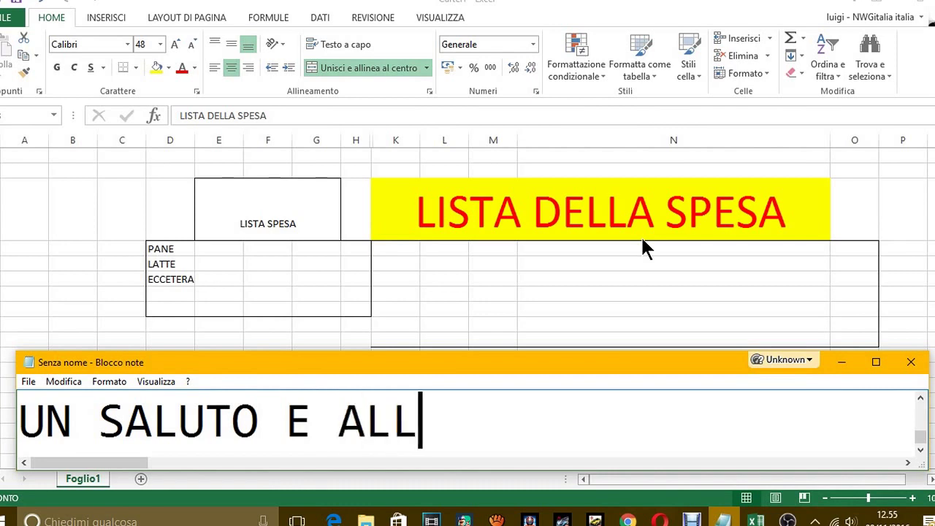
pyautogui.write('A PRO')
pyautogui.press('BackSpace')
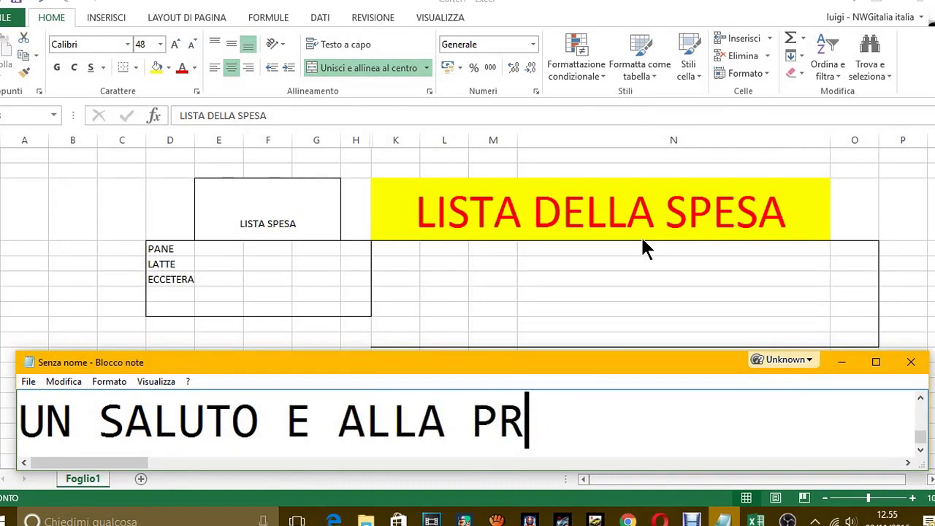
pyautogui.write('OSSIMA LE')
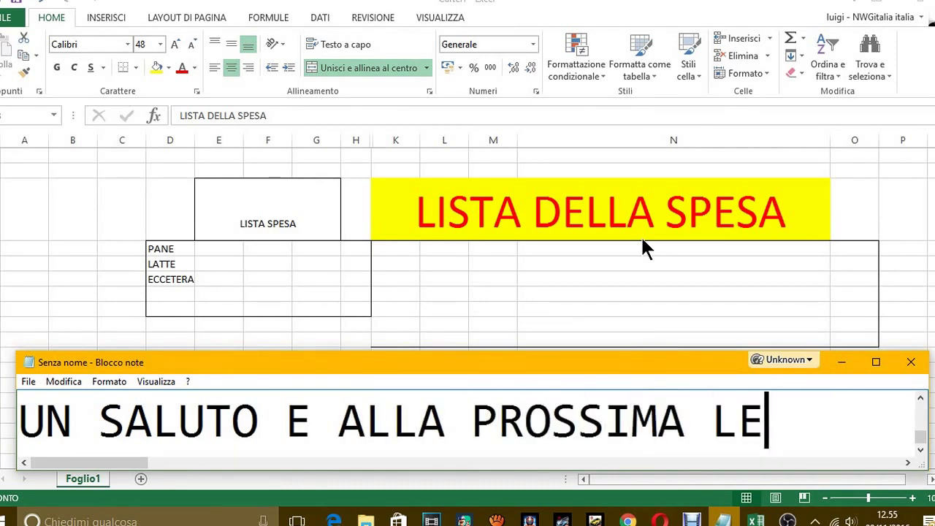
pyautogui.write('ION')
pyautogui.press('BackSpace')
# - Replace the note with a request to like the video if it was useful
pyautogui.press('BackSpace')
pyautogui.write('ZIO')
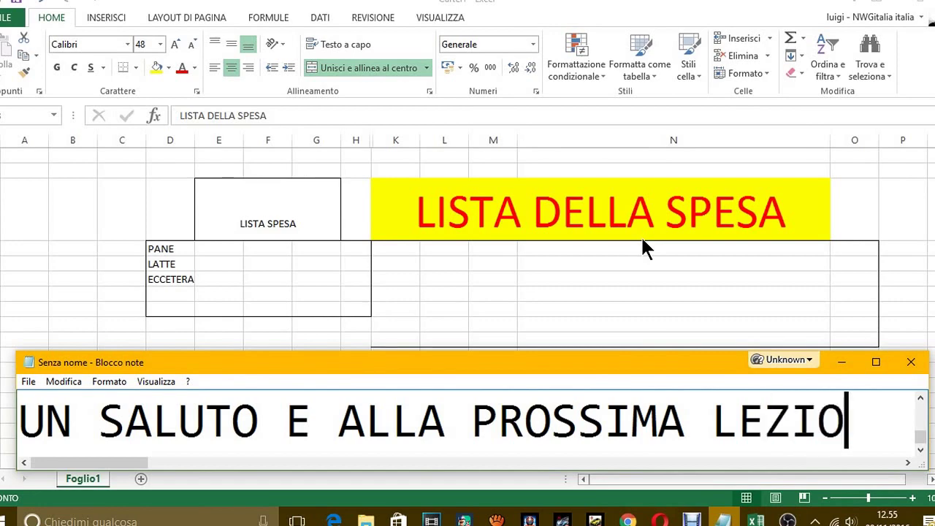
pyautogui.write('NE.')
pyautogui.hotkey('ctrl', 'a')
pyautogui.press('BackSpace')
pyautogui.write('ME')
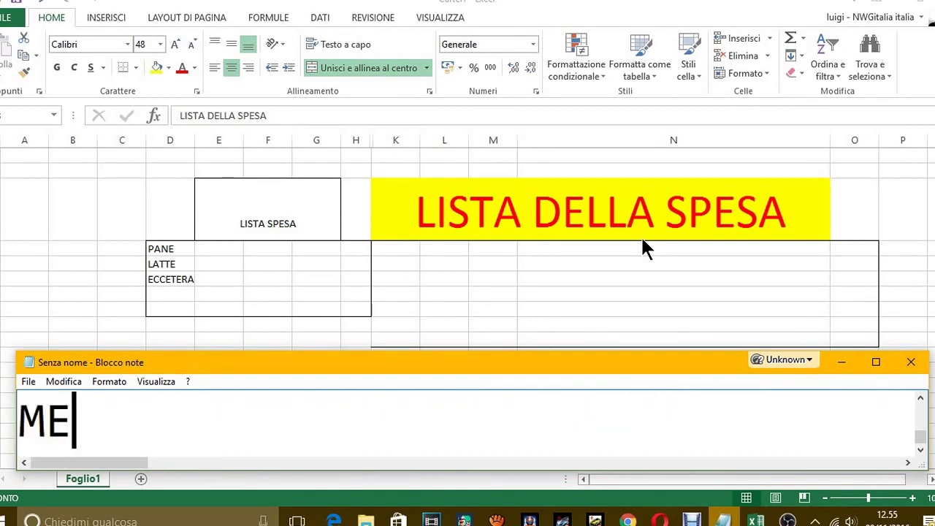
pyautogui.write('TTI ')
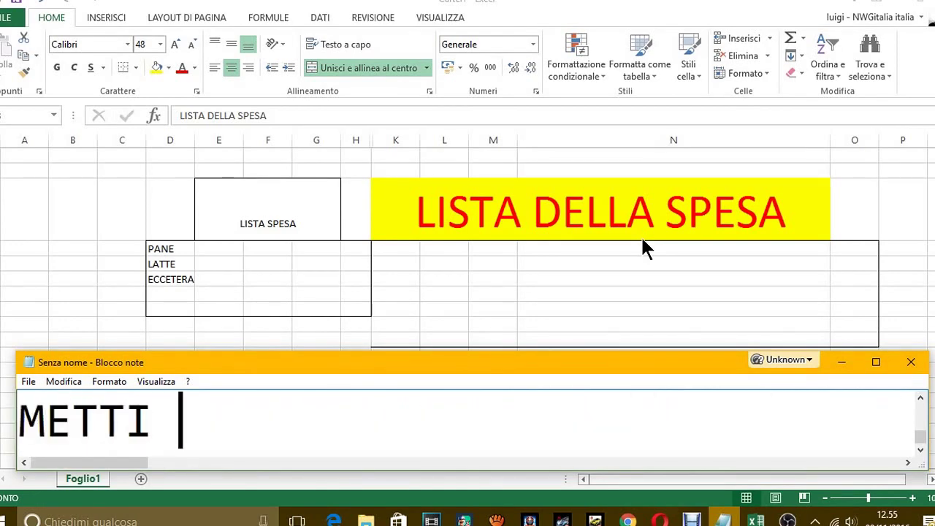
pyautogui.write('2')
pyautogui.write(' MI')
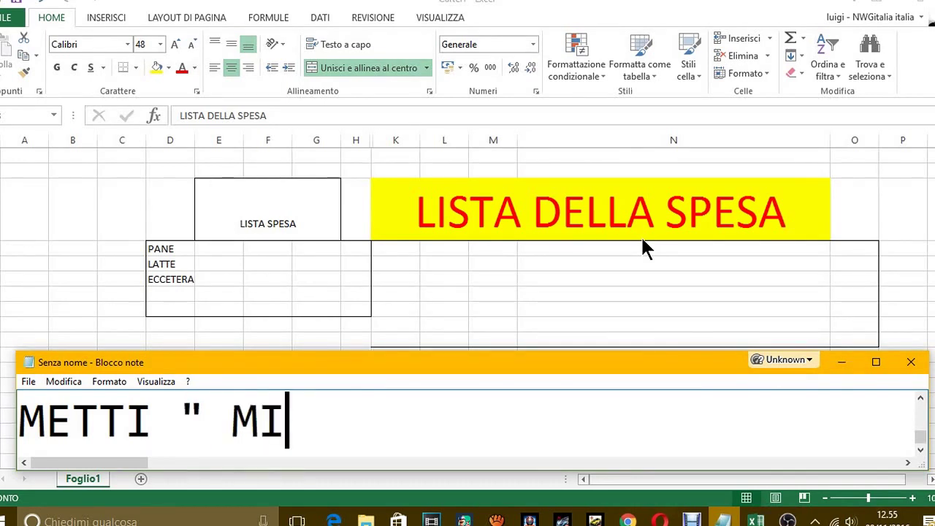
pyautogui.write('I')
pyautogui.press('BackSpace')
pyautogui.write('PIAC')
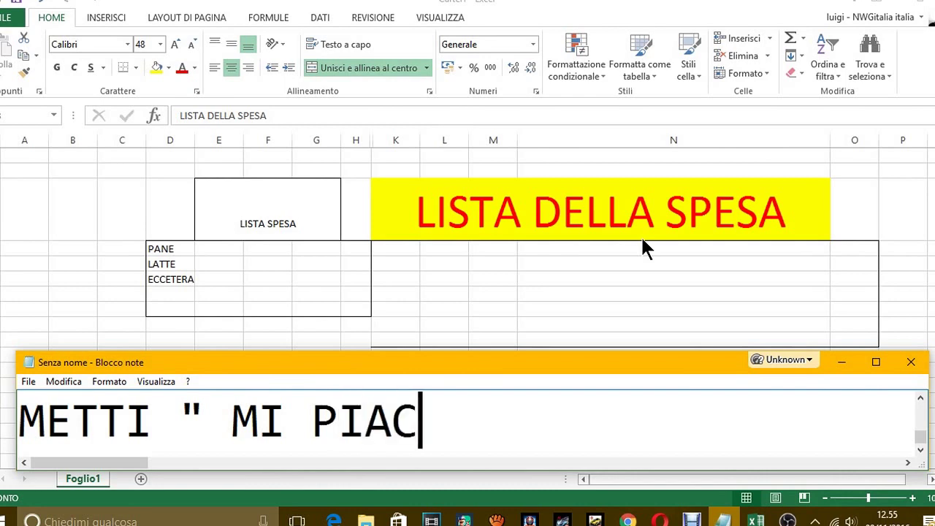
pyautogui.write('E" S')
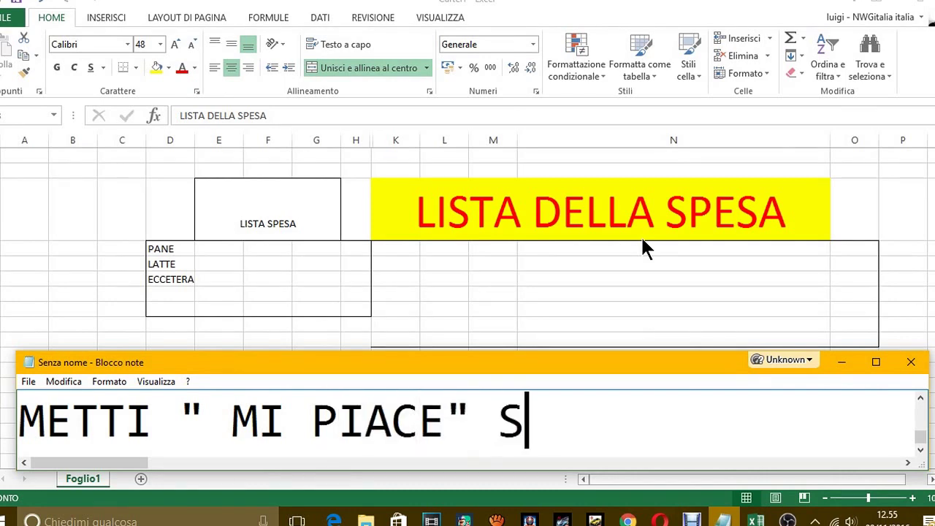
pyautogui.write('E IL VEI')
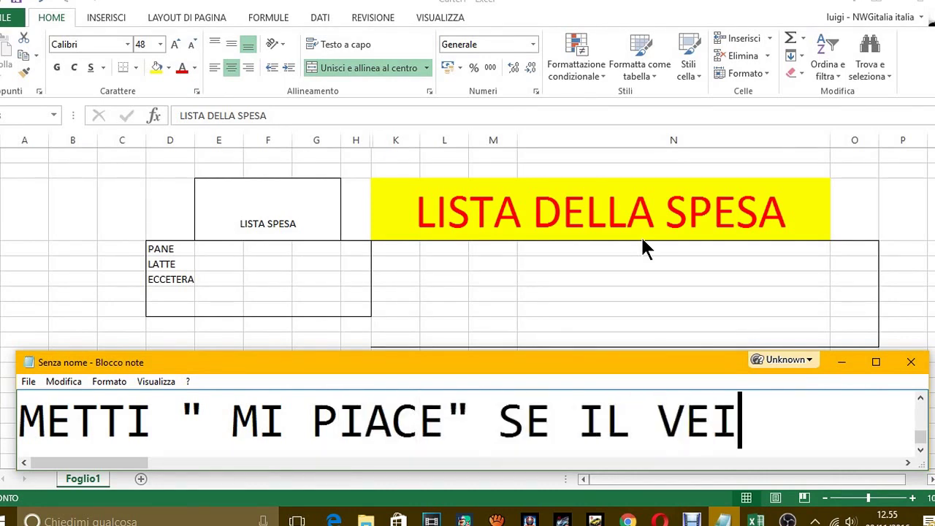
pyautogui.press('BackSpace')
pyautogui.press('BackSpace')
pyautogui.write('IDEO TI è ')
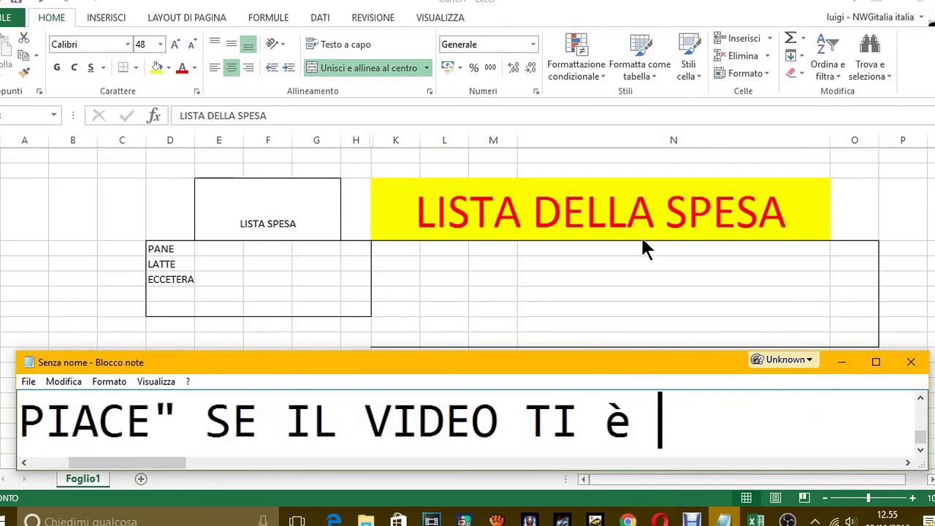
pyautogui.write('STATO UTI')
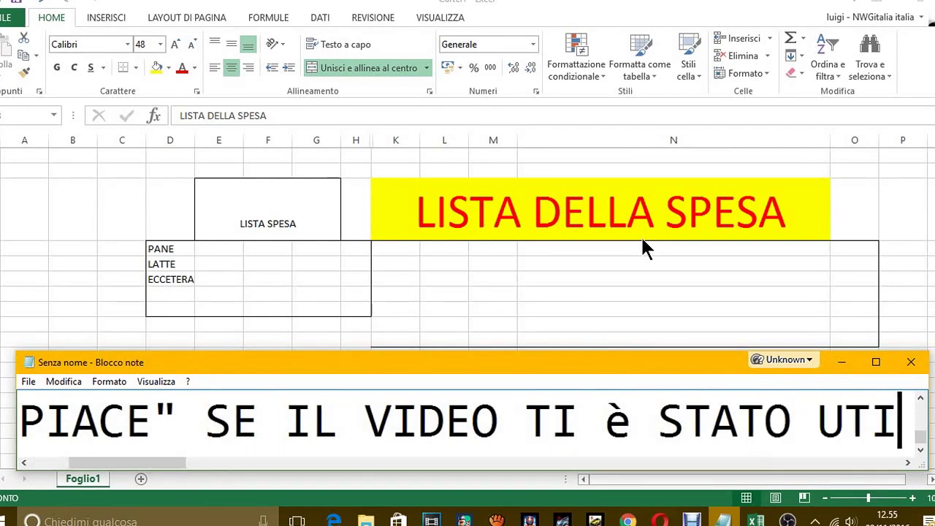
pyautogui.write('LE O TI è P')
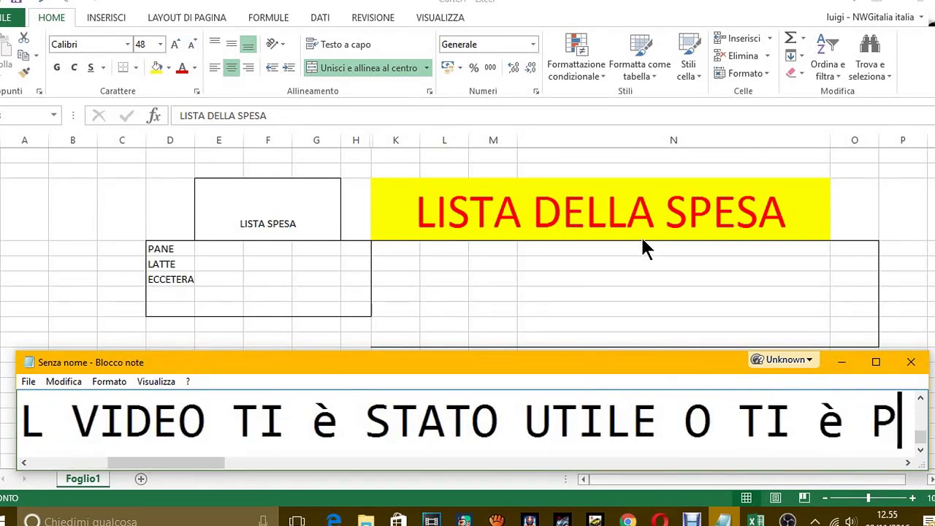
pyautogui.write('IACIUTO')
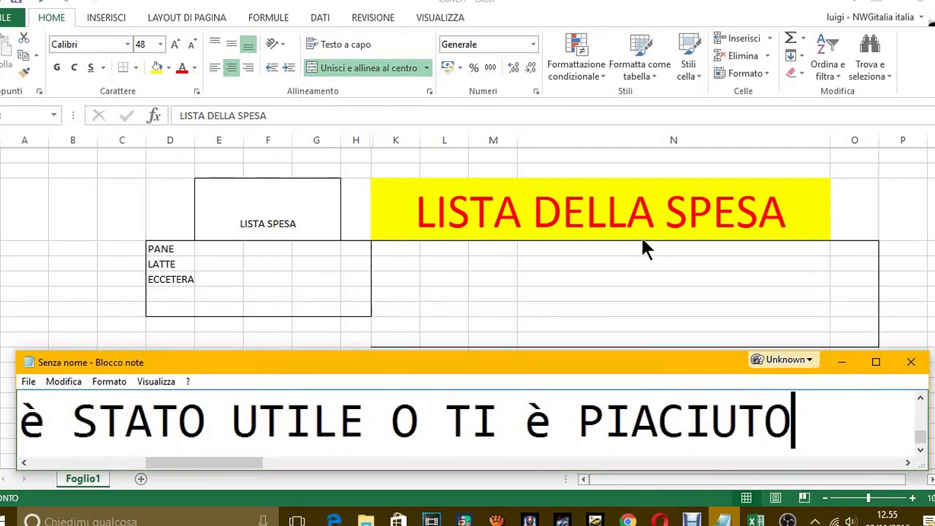
# - Add a 'GRANDISSIMO FAVORE' line and a final long 'GRAZIEEEE…' line
pyautogui.press('Return')
pyautogui.write('MI FAR')
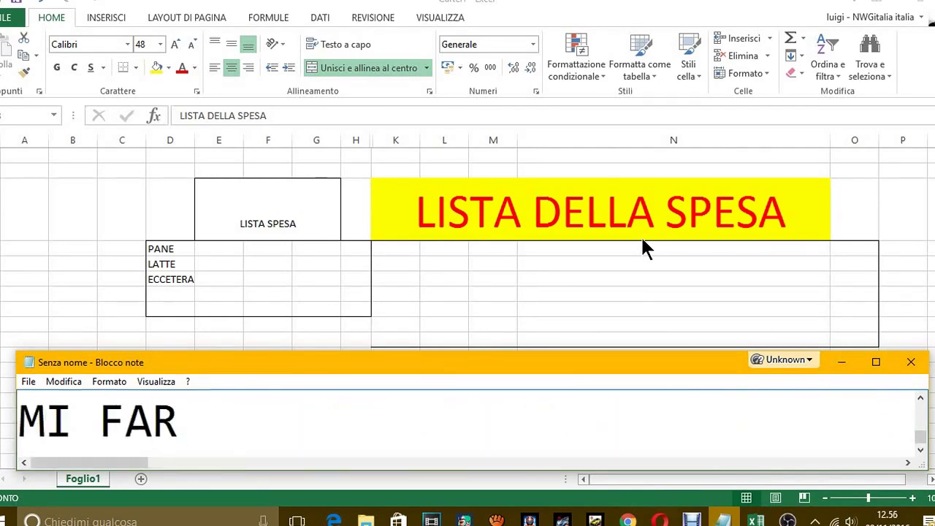
pyautogui.write('ESTI UN GRA')
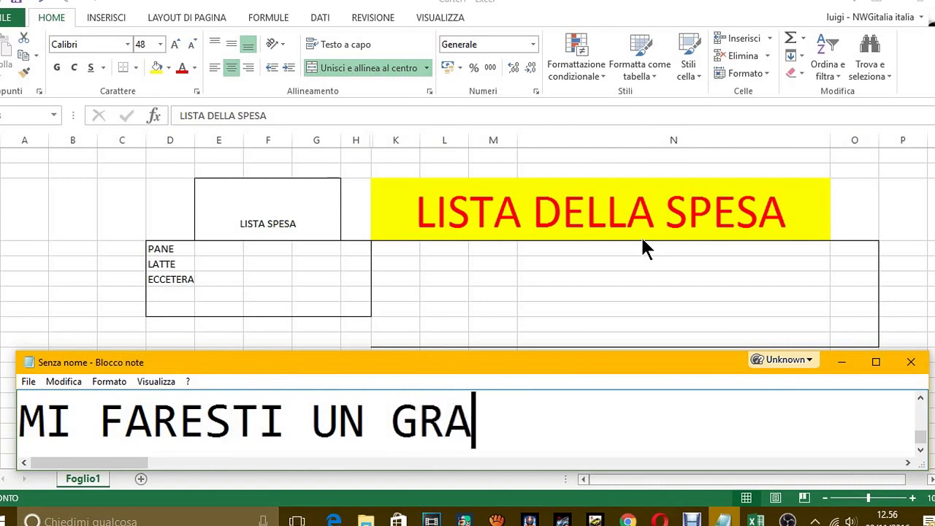
pyautogui.write('NDISSIMO ')
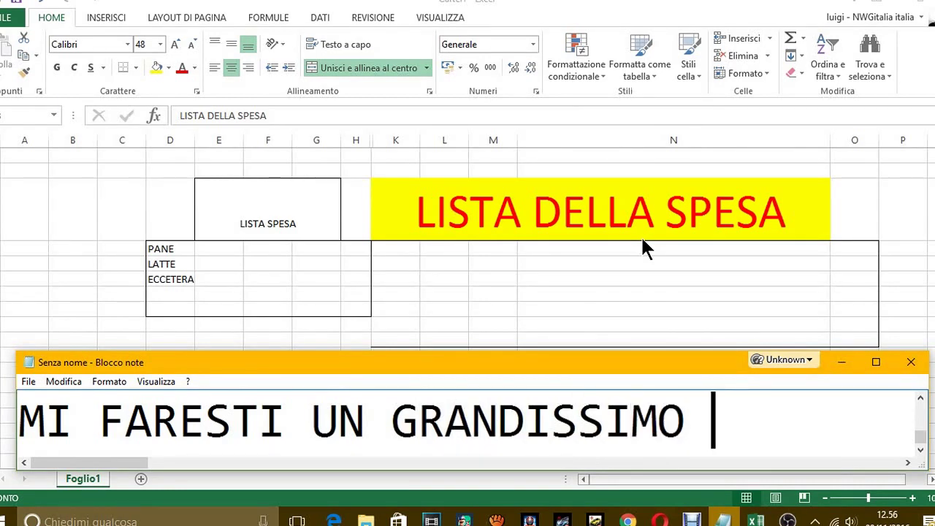
pyautogui.write('FAVORE')
pyautogui.press('Return')
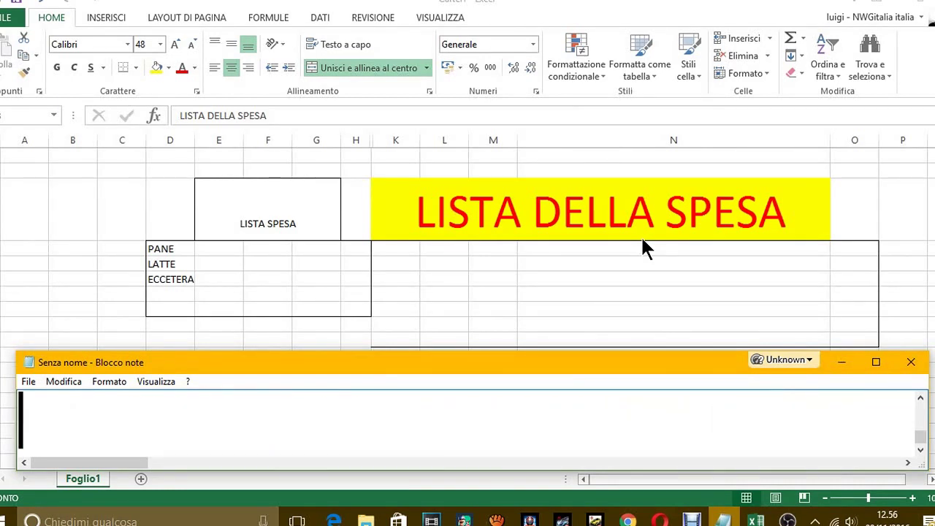
pyautogui.write('GRAZEEEEEEEEEEEEEE')
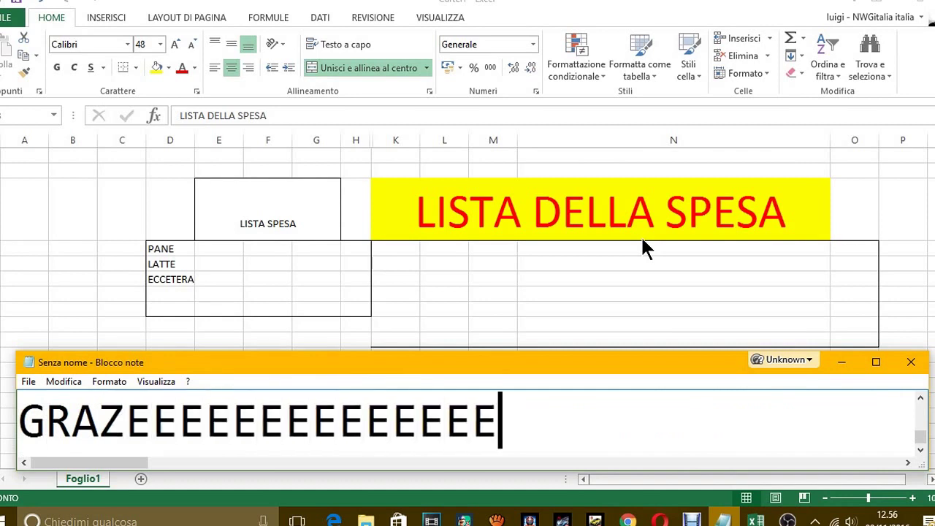
pyautogui.write('EEE')
pyautogui.press('BackSpace')
pyautogui.press('BackSpace')
pyautogui.press('BackSpace')
pyautogui.press('BackSpace')
pyautogui.press('BackSpace')
pyautogui.press('BackSpace')
pyautogui.press('BackSpace')
pyautogui.press('BackSpace')
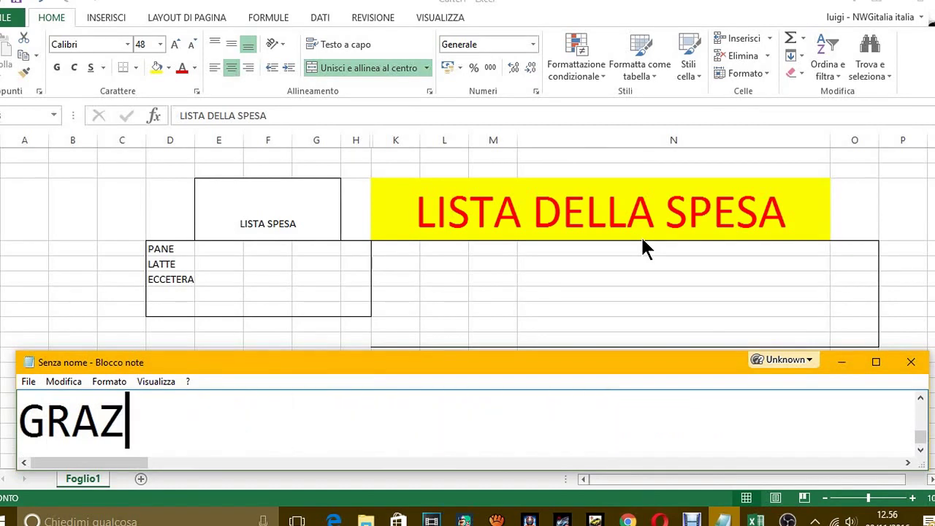
pyautogui.write('IEEEEEEEEEEEEEEEEE')
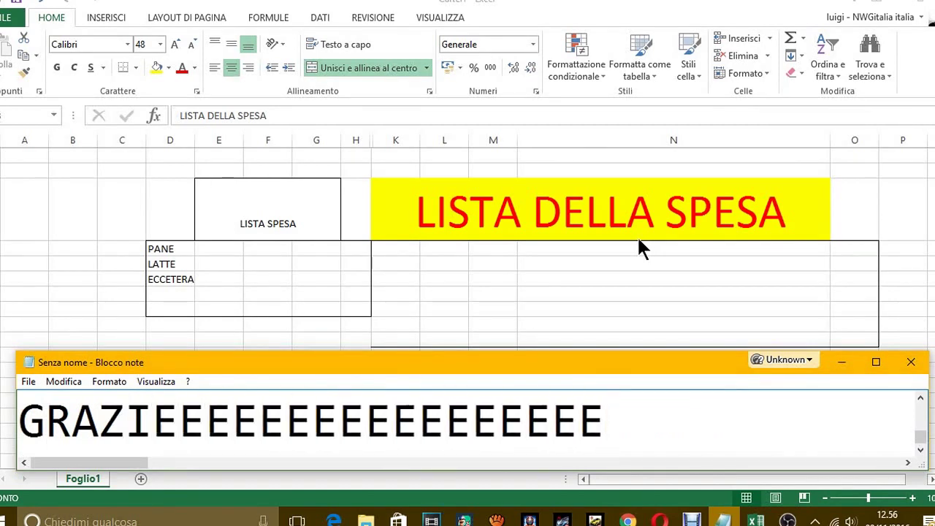